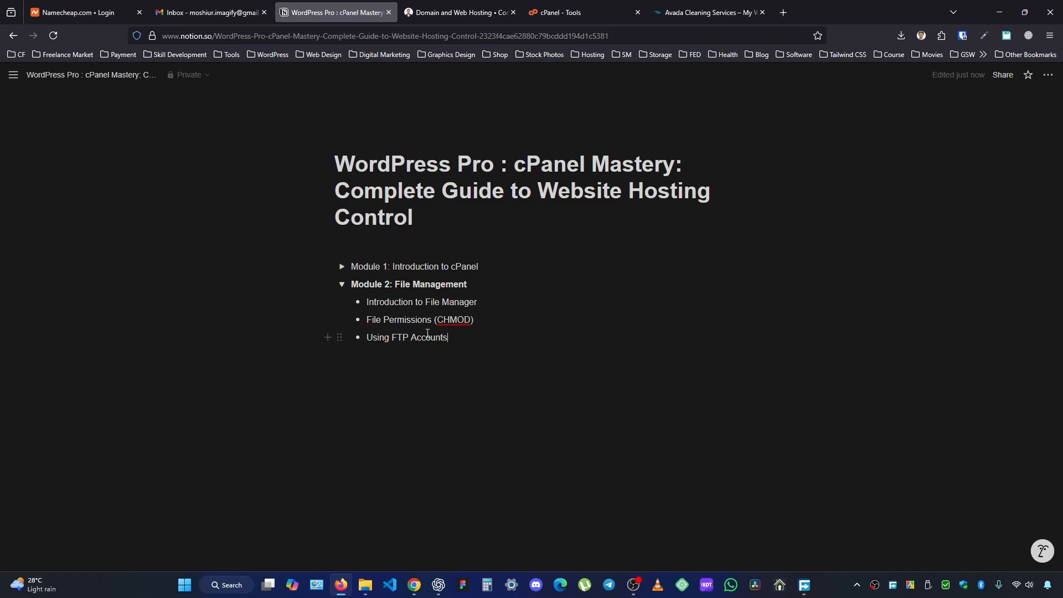
# - Open the FTP Accounts page from the Files section of the cPanel tools page
pyautogui.click(598, 5)
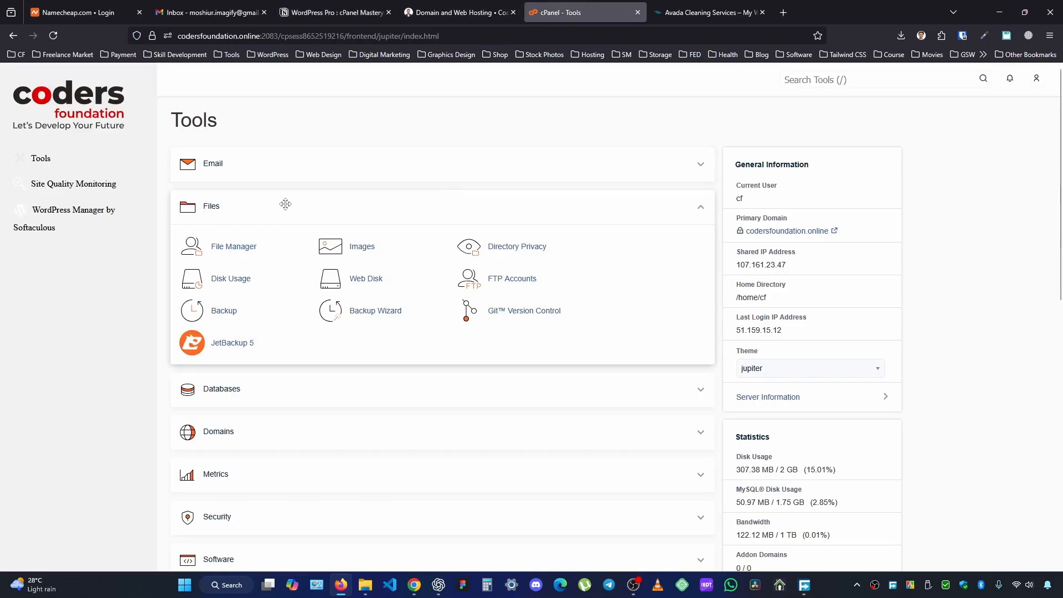
pyautogui.scroll(-1, 284, 205)
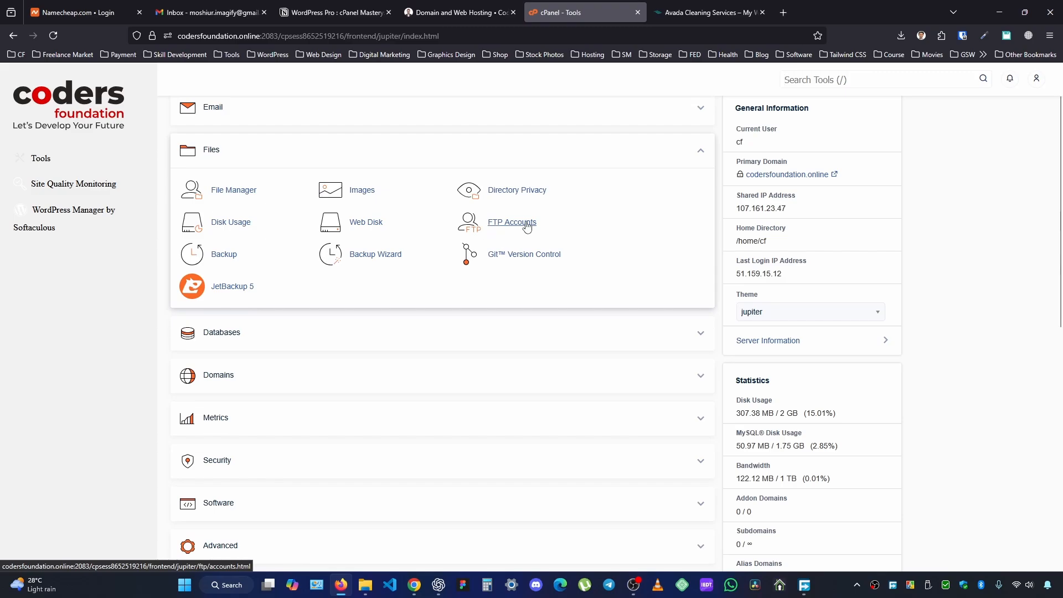
pyautogui.click(509, 227)
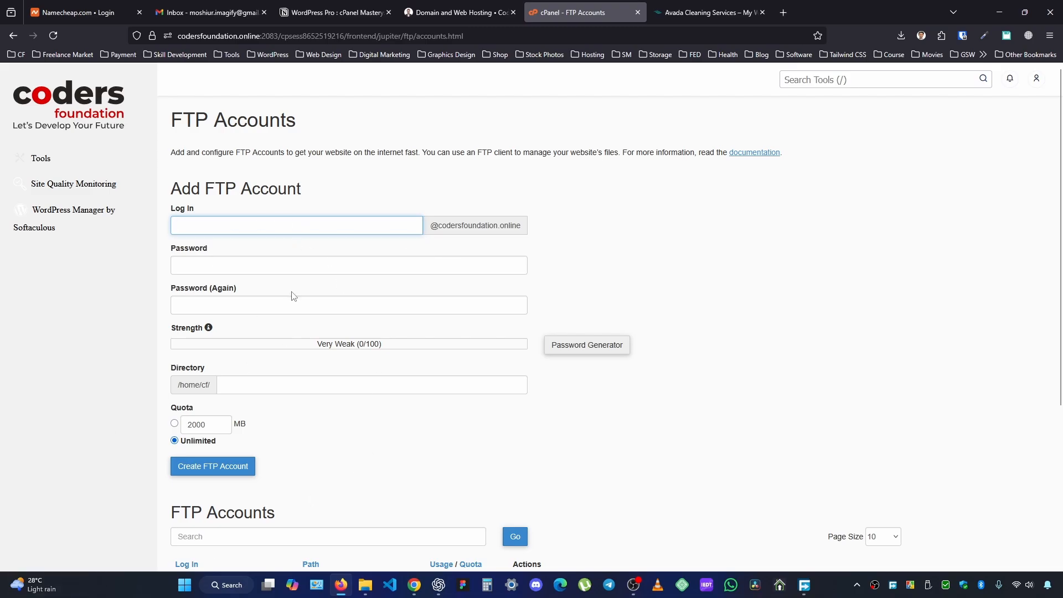
# - Open the cPanel home page in a separate tab, then return to FTP Accounts
pyautogui.rightClick(56, 106)
pyautogui.click(77, 116)
pyautogui.click(703, 12)
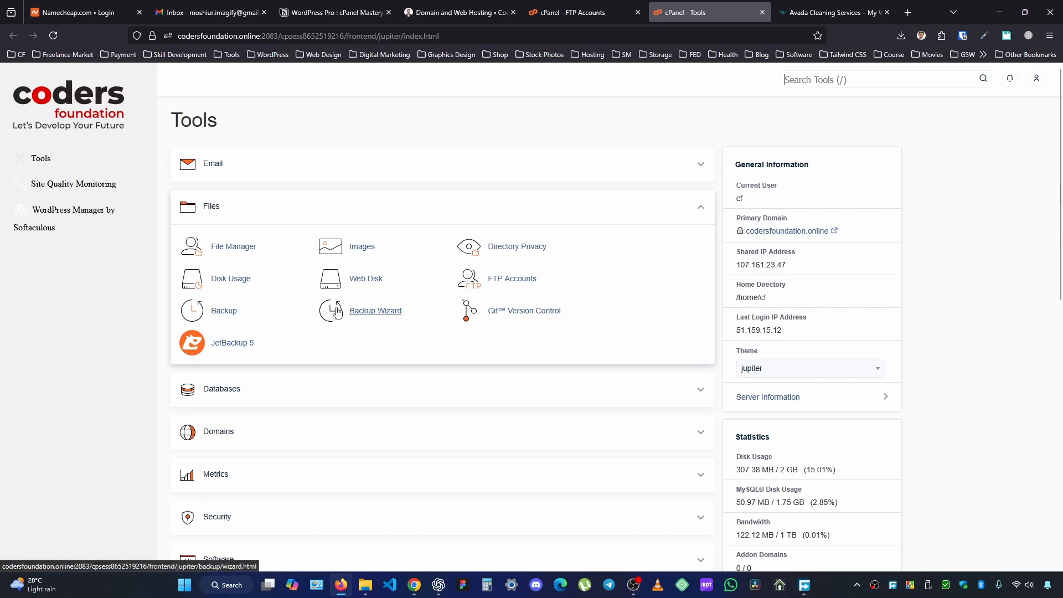
pyautogui.scroll(-1, 232, 244)
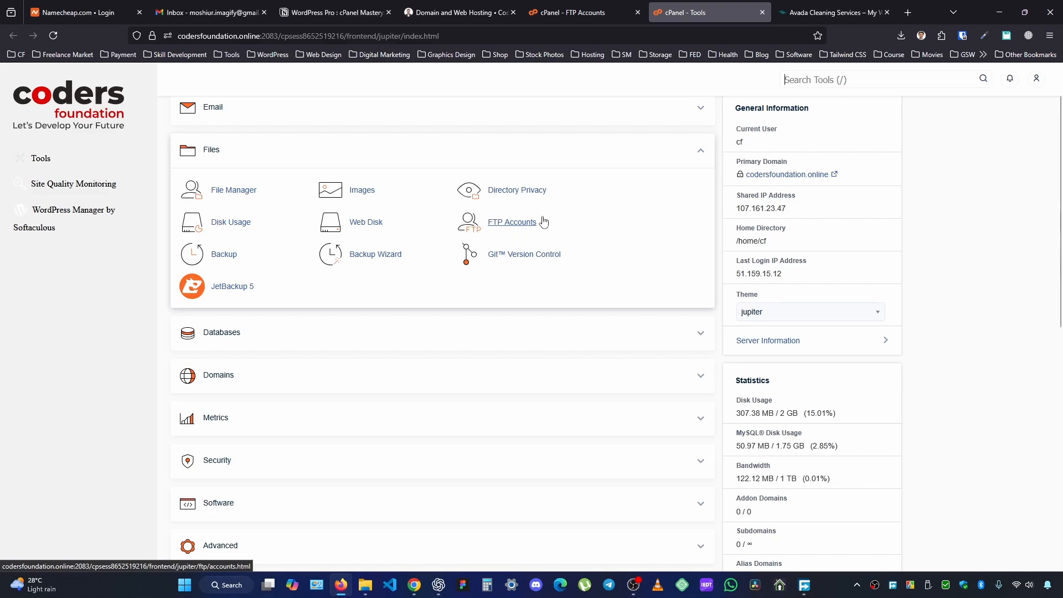
pyautogui.scroll(1, 360, 182)
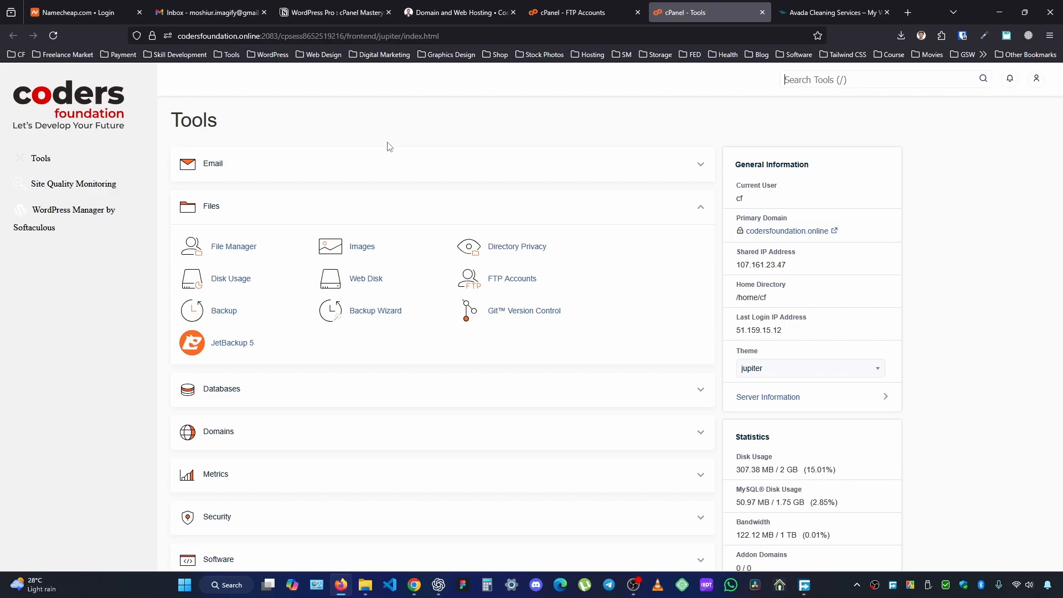
pyautogui.click(566, 11)
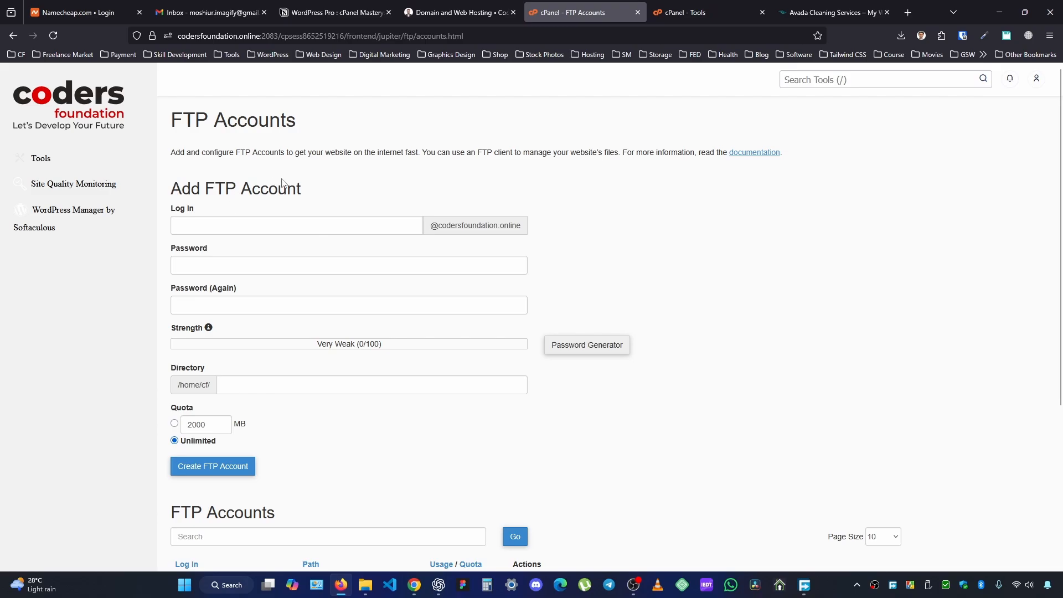
# - Enter the new FTP login name so its directory auto-fills, then begin entering a password
pyautogui.scroll(-3, 250, 343)
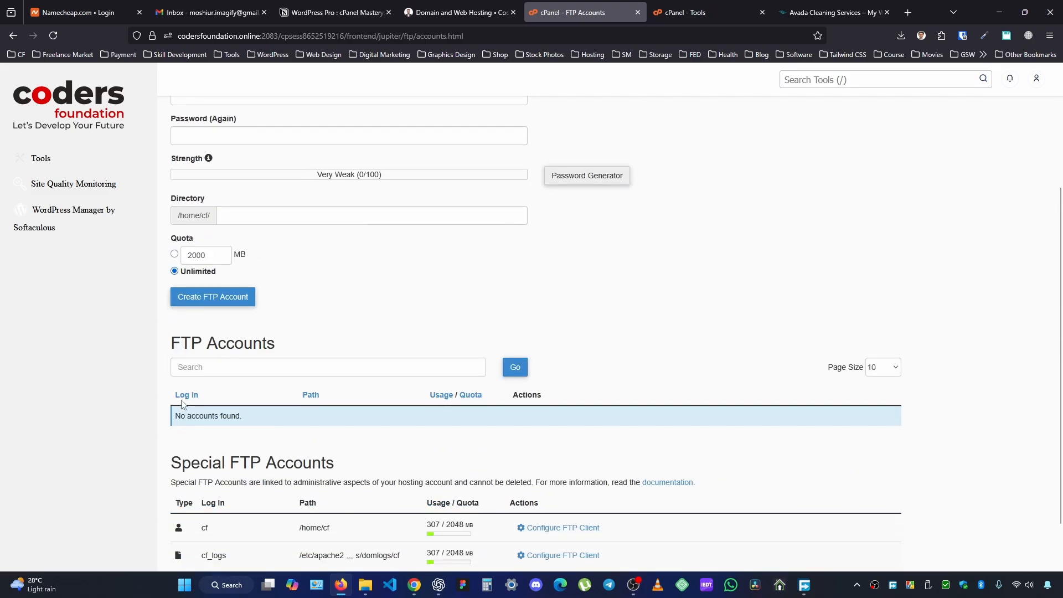
pyautogui.scroll(-1, 143, 395)
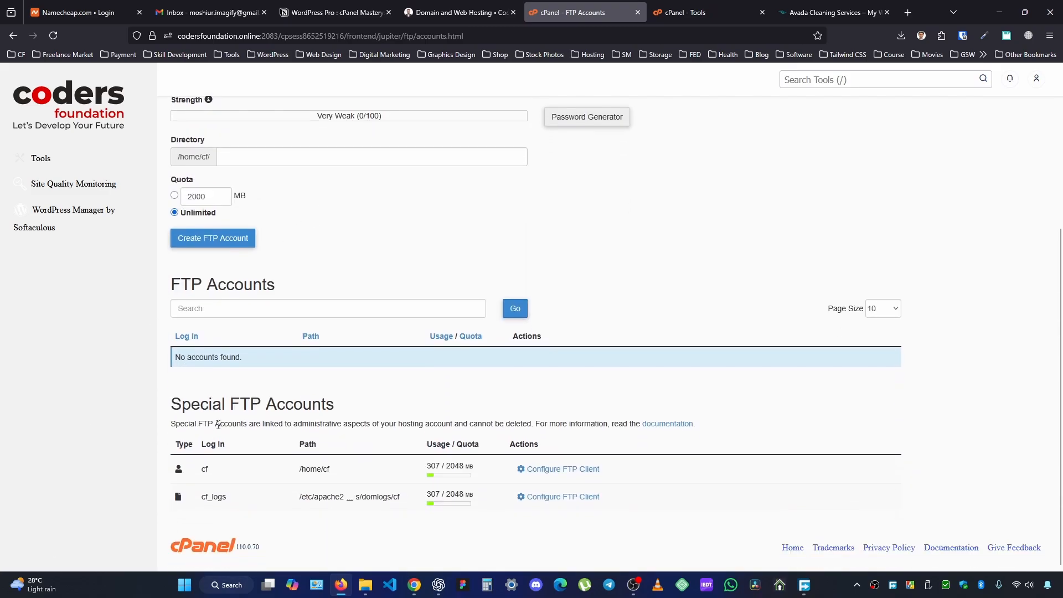
pyautogui.scroll(4, 277, 443)
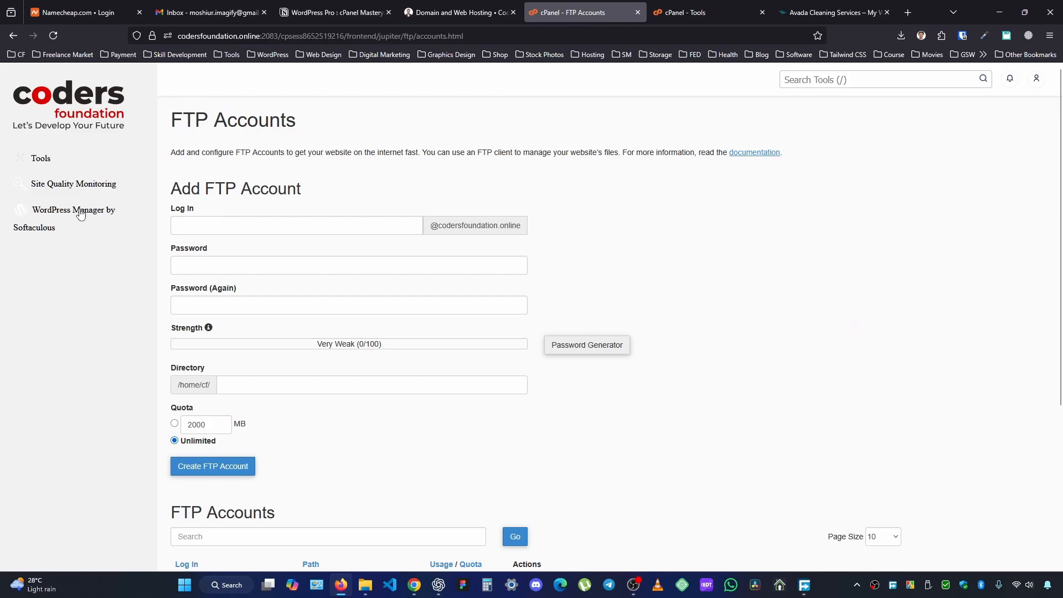
pyautogui.click(213, 223)
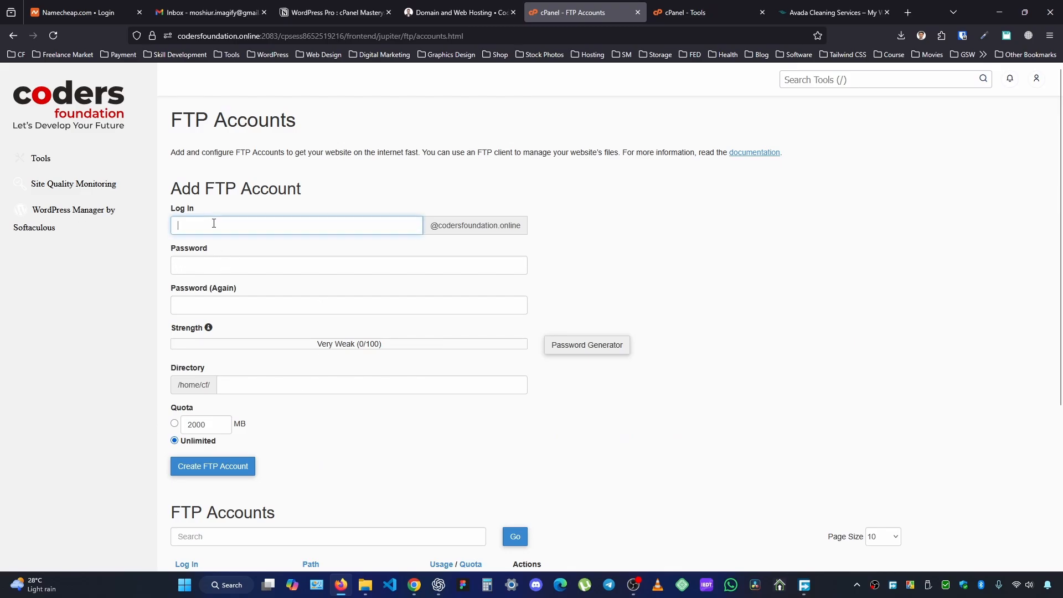
pyautogui.write('moshuu')
pyautogui.press('BackSpace')
pyautogui.press('BackSpace')
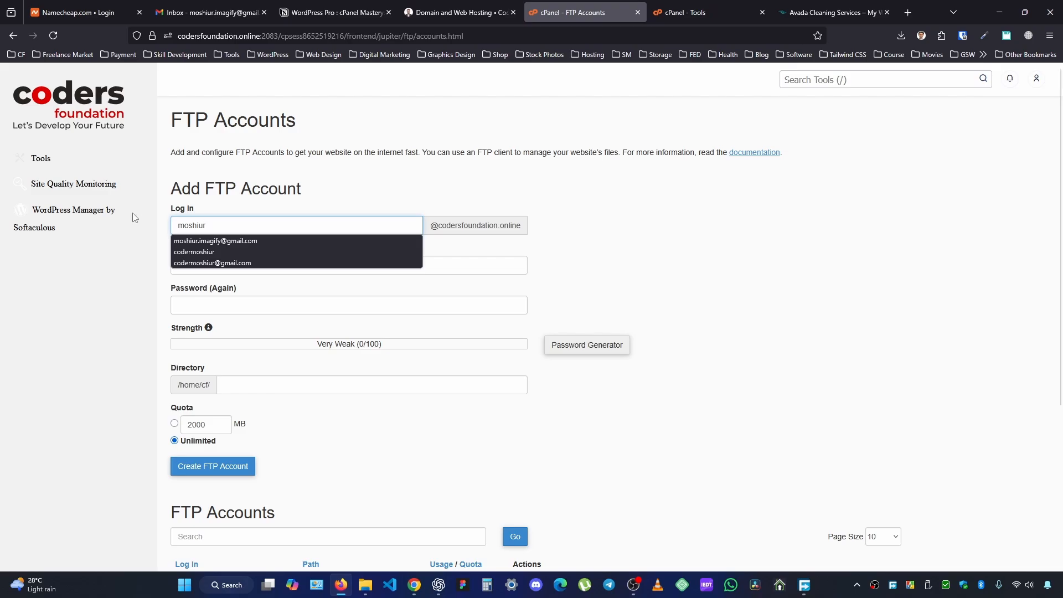
pyautogui.click(118, 316)
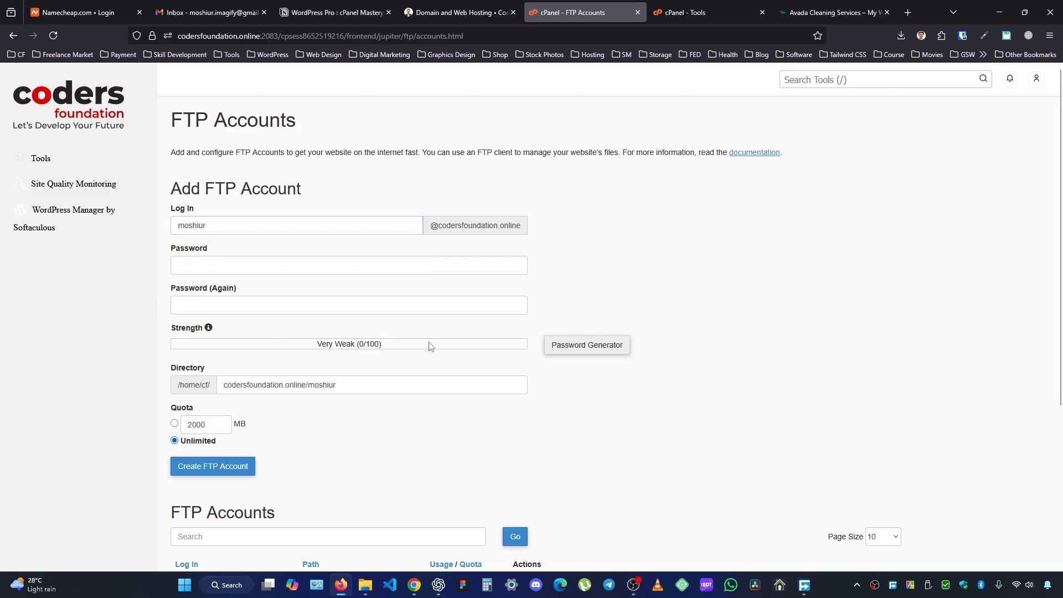
pyautogui.click(221, 267)
pyautogui.write('••')
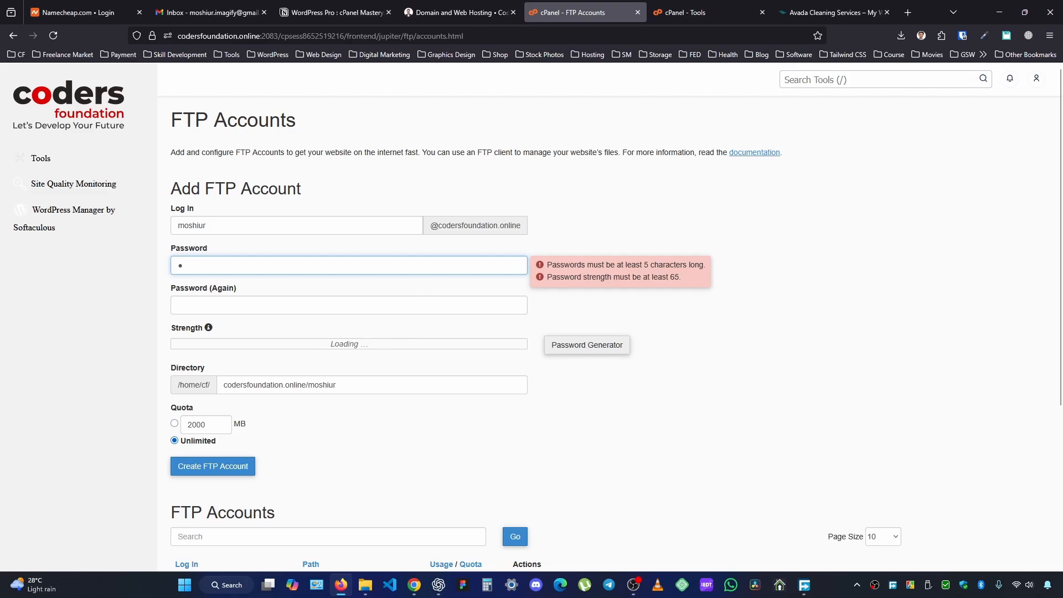
pyautogui.write('•••')
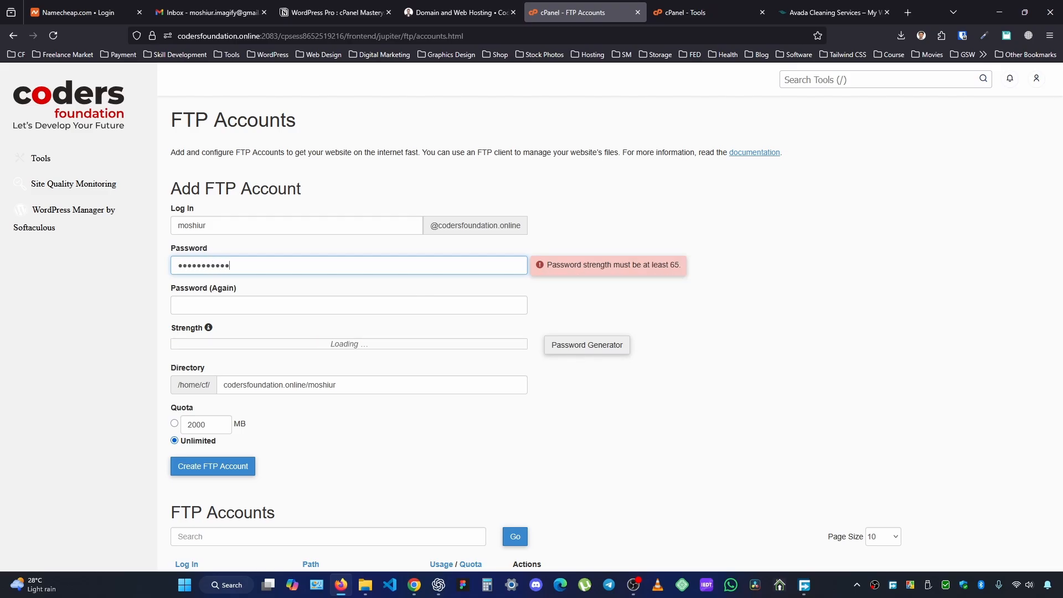
# - Generate a strong password and paste a copy into a new blank browser tab
pyautogui.click(576, 343)
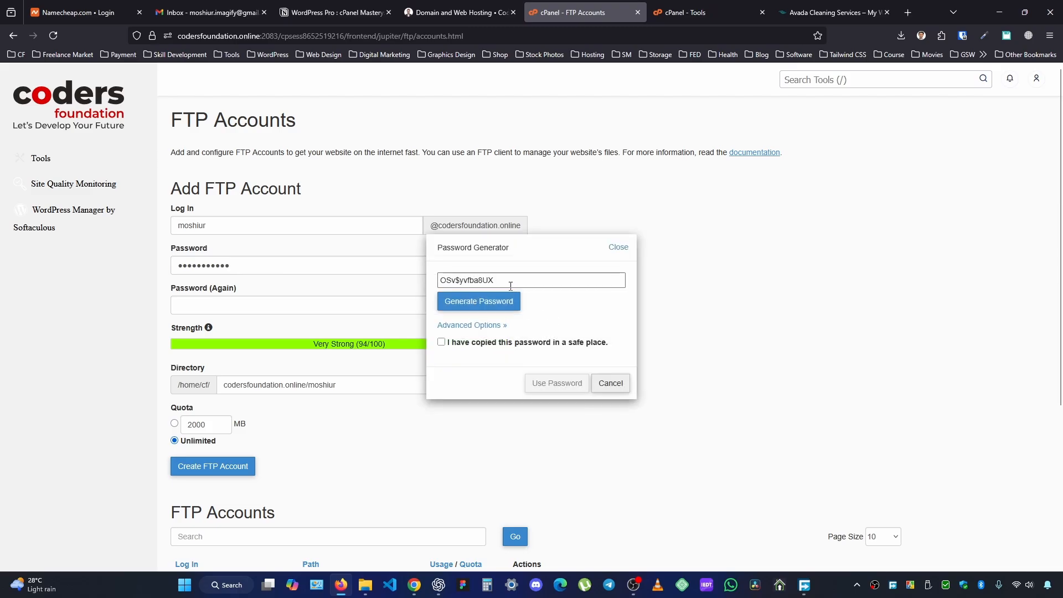
pyautogui.moveTo(510, 286); pyautogui.dragTo(325, 244)
pyautogui.hotkey('ctrl', 'c')
pyautogui.rightClick(589, 8)
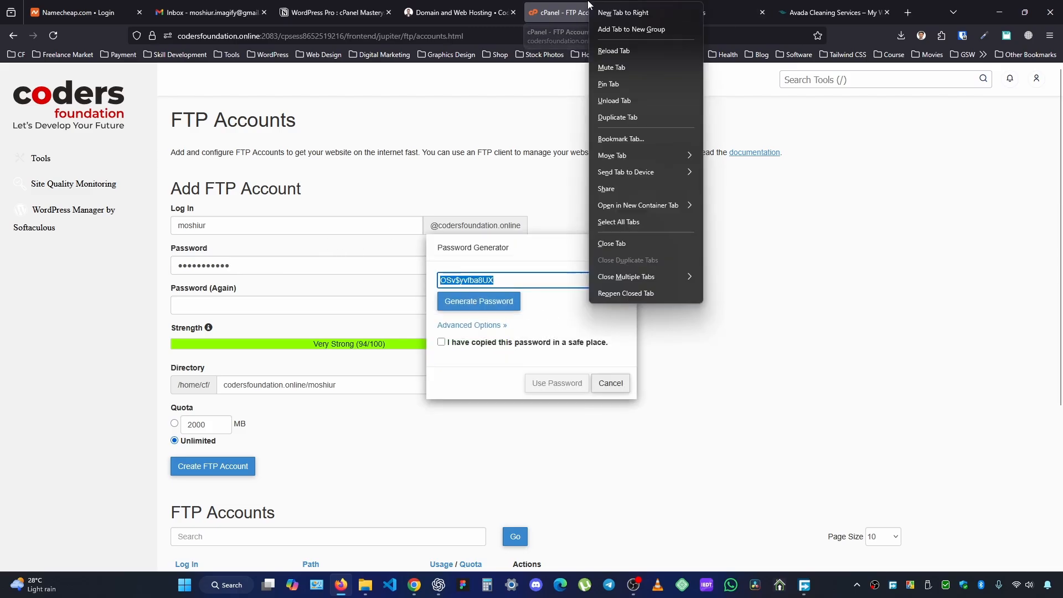
pyautogui.click(614, 15)
pyautogui.hotkey('ctrl', 'v')
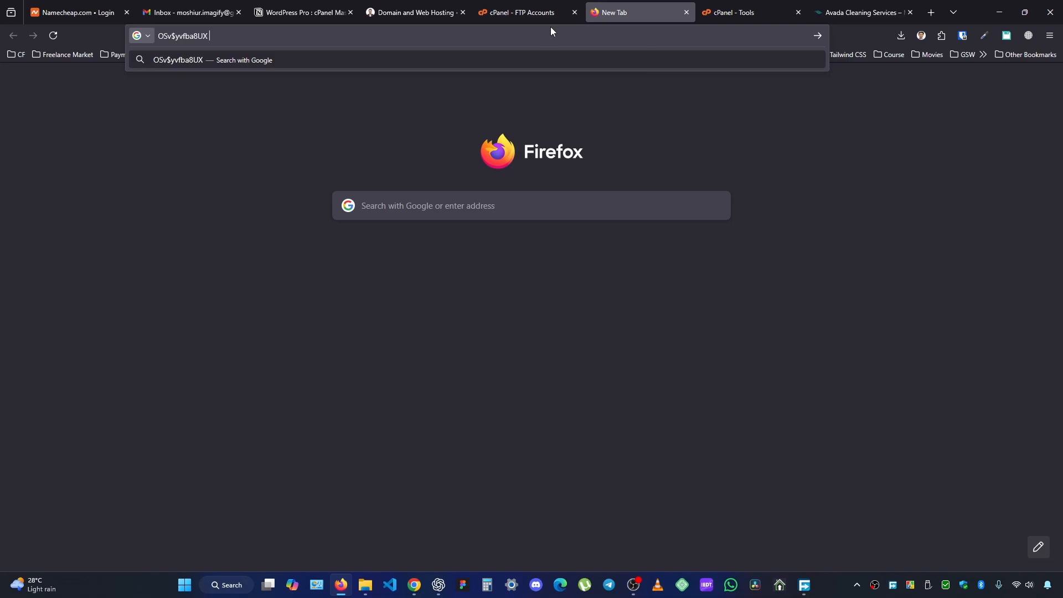
# - Confirm the password was copied and apply it to both fields, rated Very Strong (100/100)
pyautogui.click(520, 12)
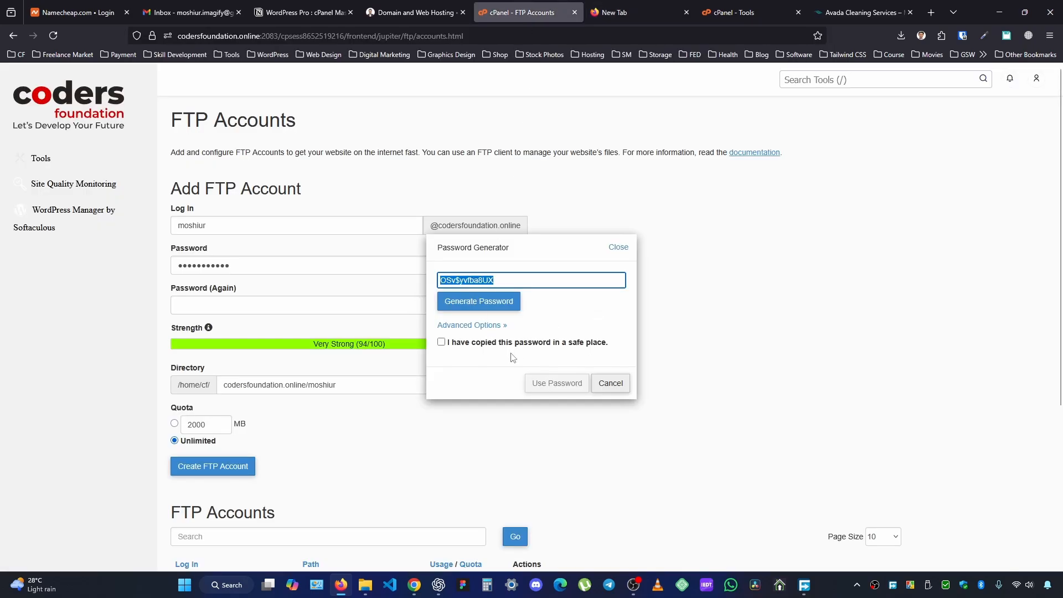
pyautogui.click(488, 342)
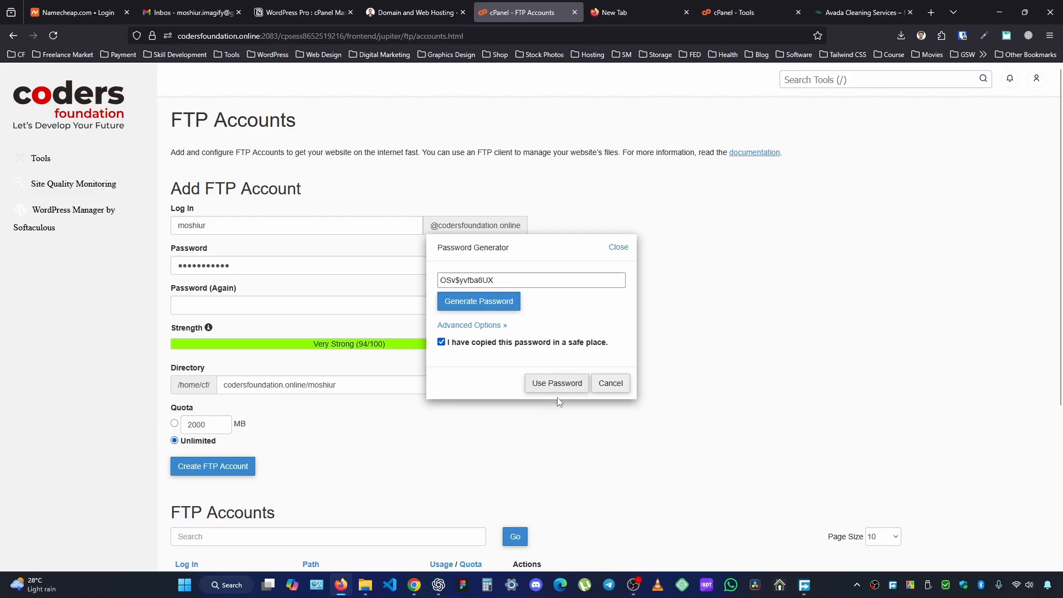
pyautogui.click(552, 384)
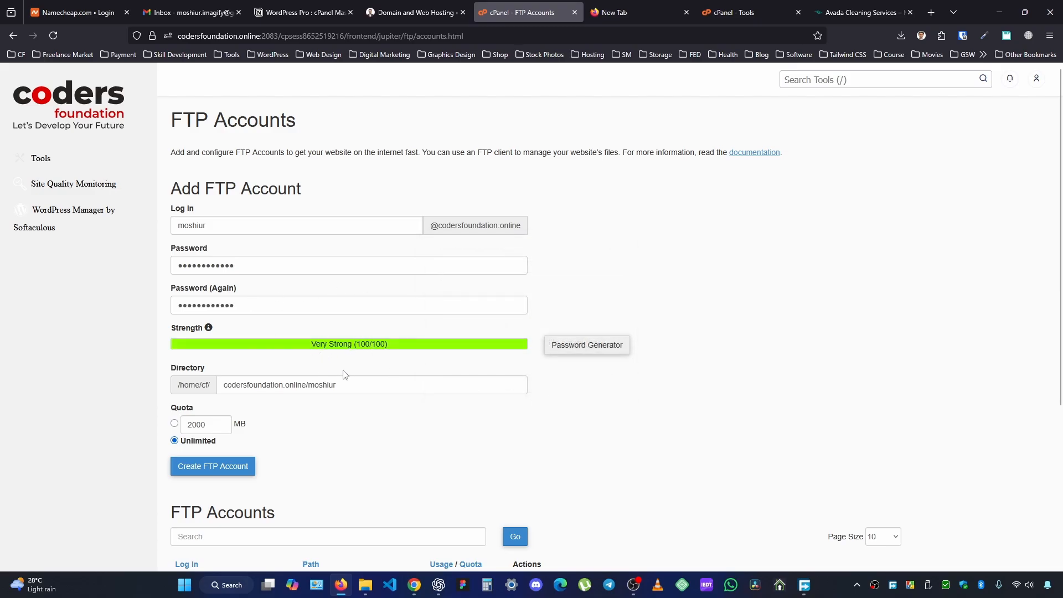
# - Open File Manager and compare it with the new account's directory path in the FTP form
pyautogui.scroll(-1, 216, 407)
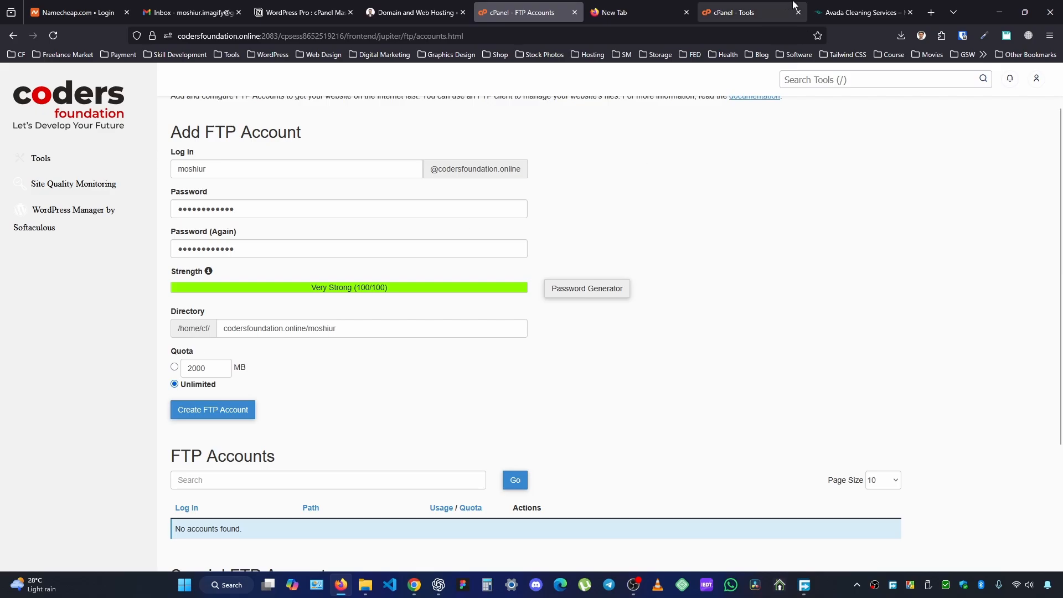
pyautogui.click(731, 12)
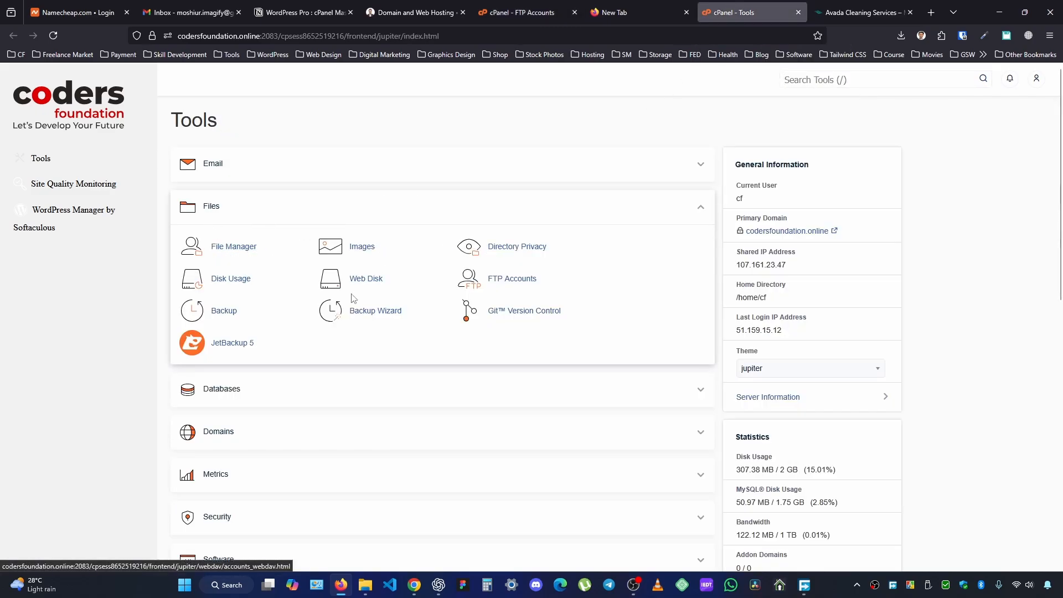
pyautogui.click(233, 246)
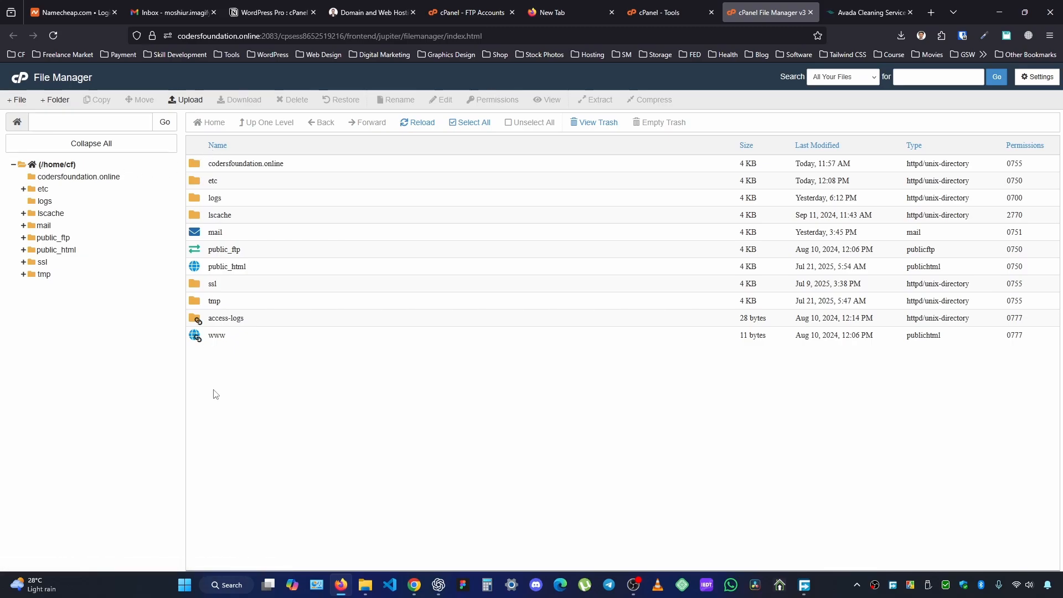
pyautogui.moveTo(216, 393); pyautogui.dragTo(242, 154)
pyautogui.click(271, 373)
pyautogui.click(686, 7)
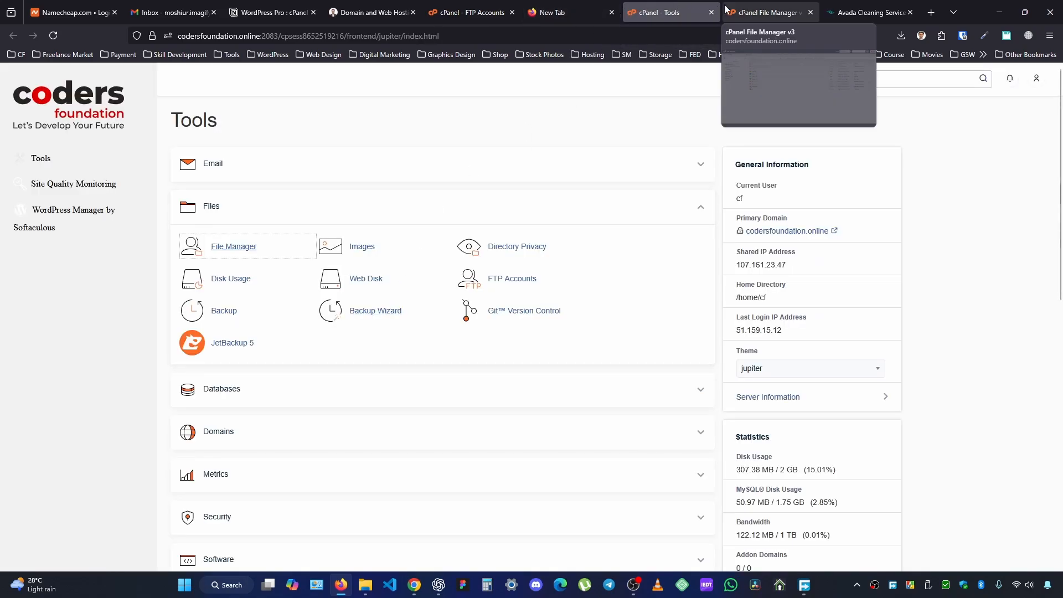
pyautogui.click(771, 16)
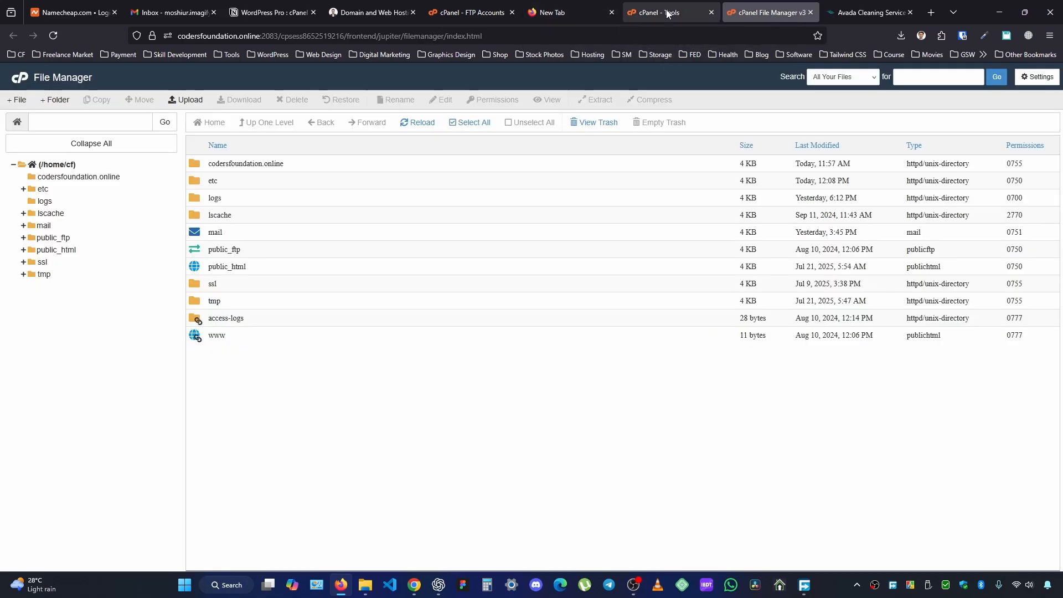
pyautogui.click(471, 12)
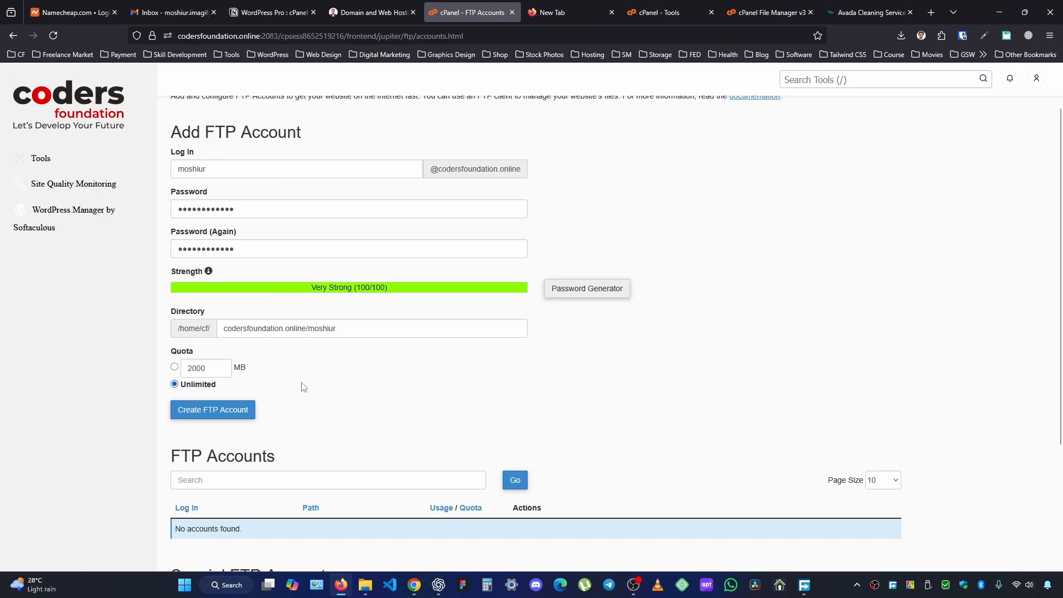
pyautogui.moveTo(225, 331); pyautogui.dragTo(490, 392)
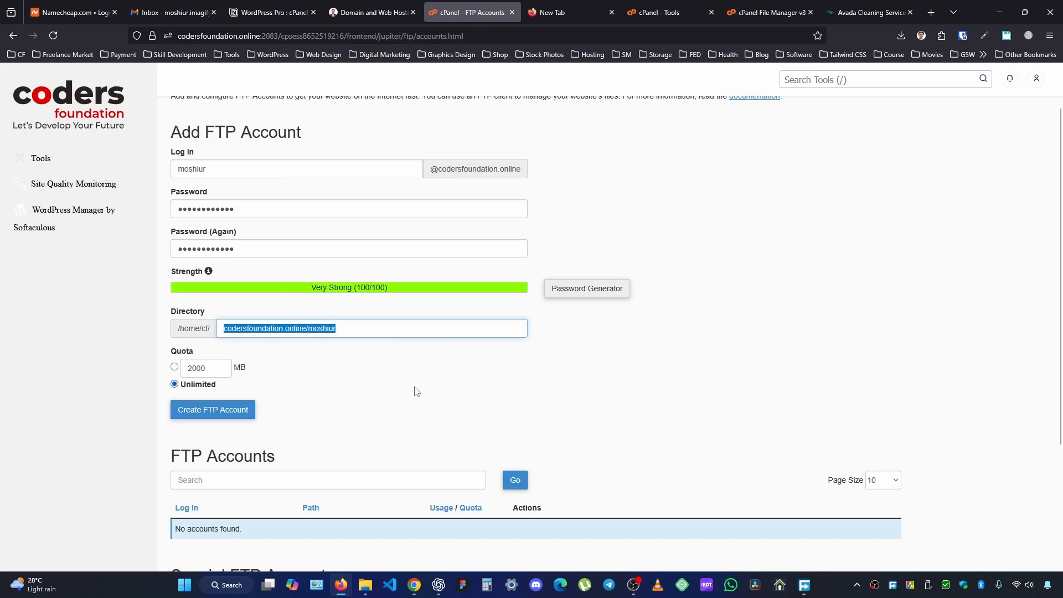
pyautogui.click(388, 393)
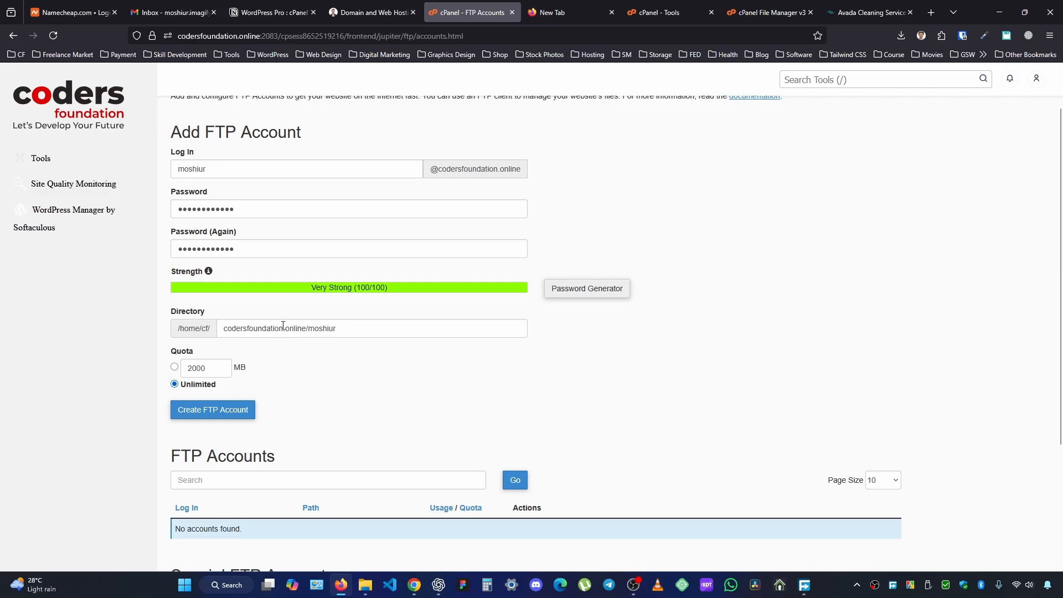
# - Browse the codersfoundation.online folder and home directory, then open public_html in File Manager
pyautogui.click(769, 12)
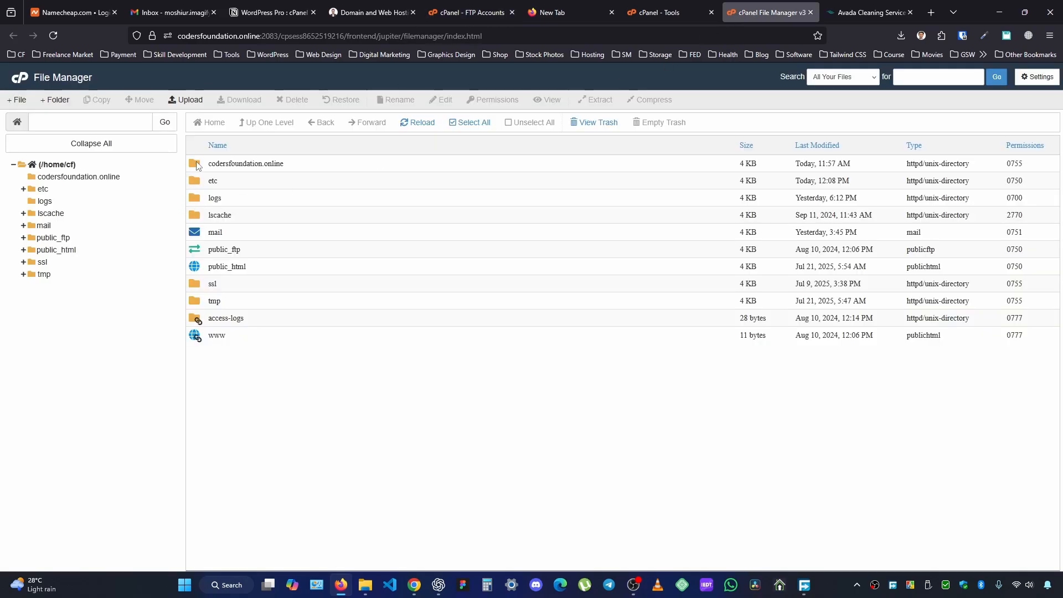
pyautogui.doubleClick(198, 166)
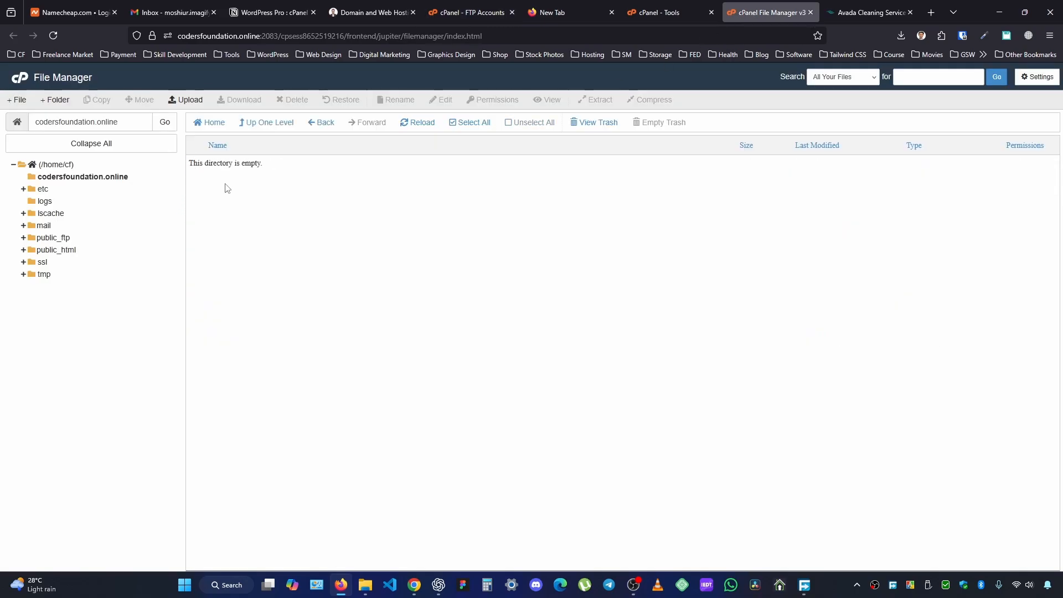
pyautogui.click(259, 123)
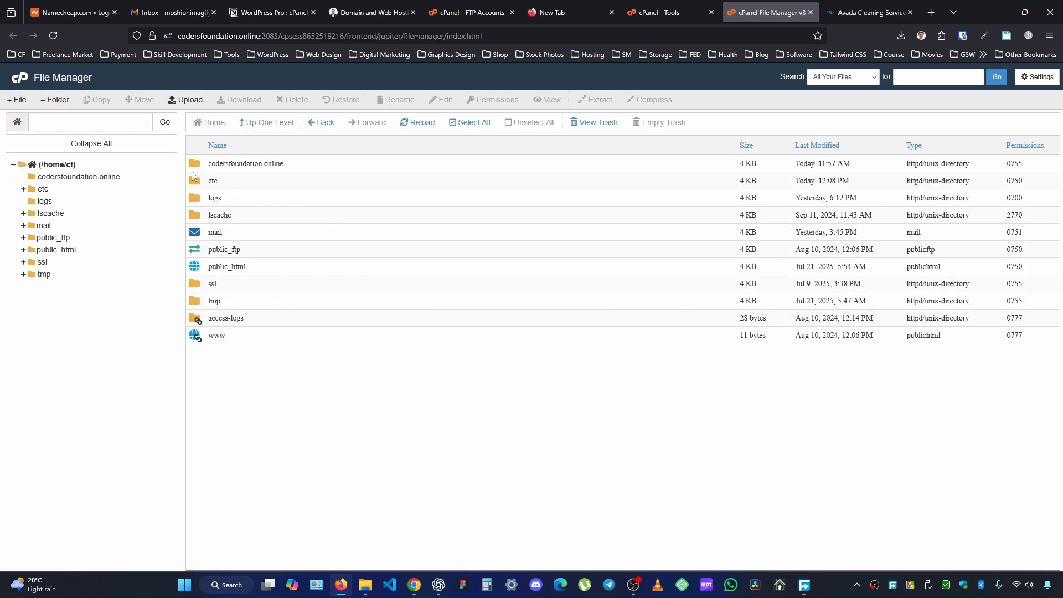
pyautogui.doubleClick(190, 163)
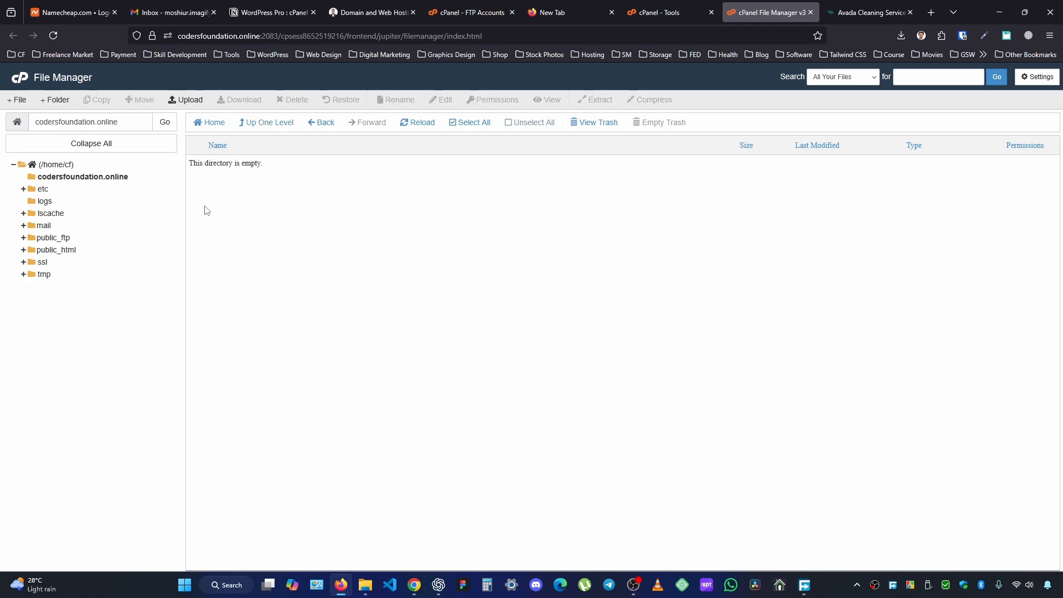
pyautogui.click(261, 123)
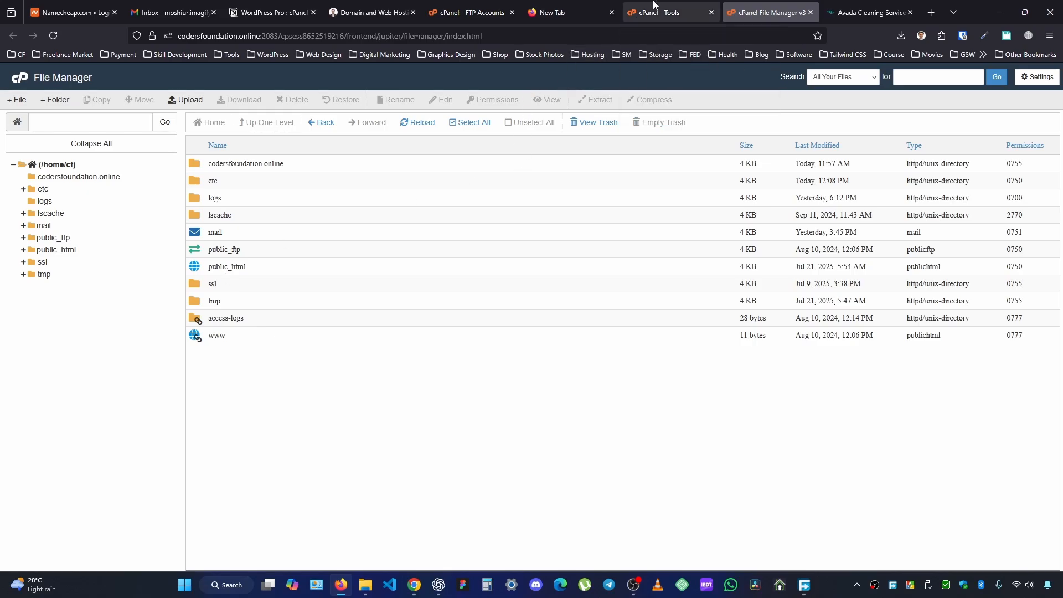
pyautogui.click(647, 6)
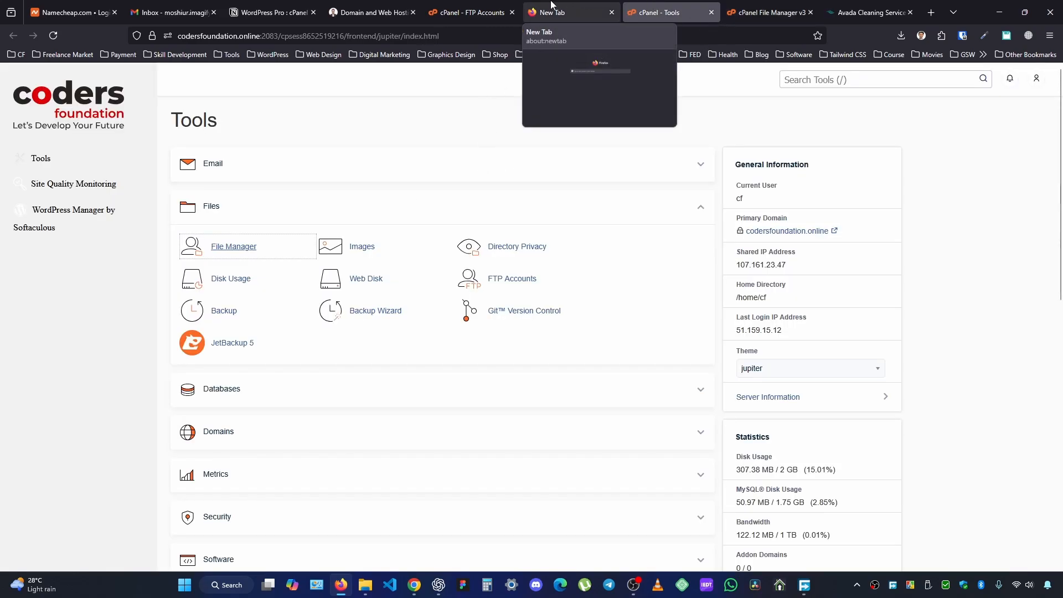
pyautogui.click(471, 13)
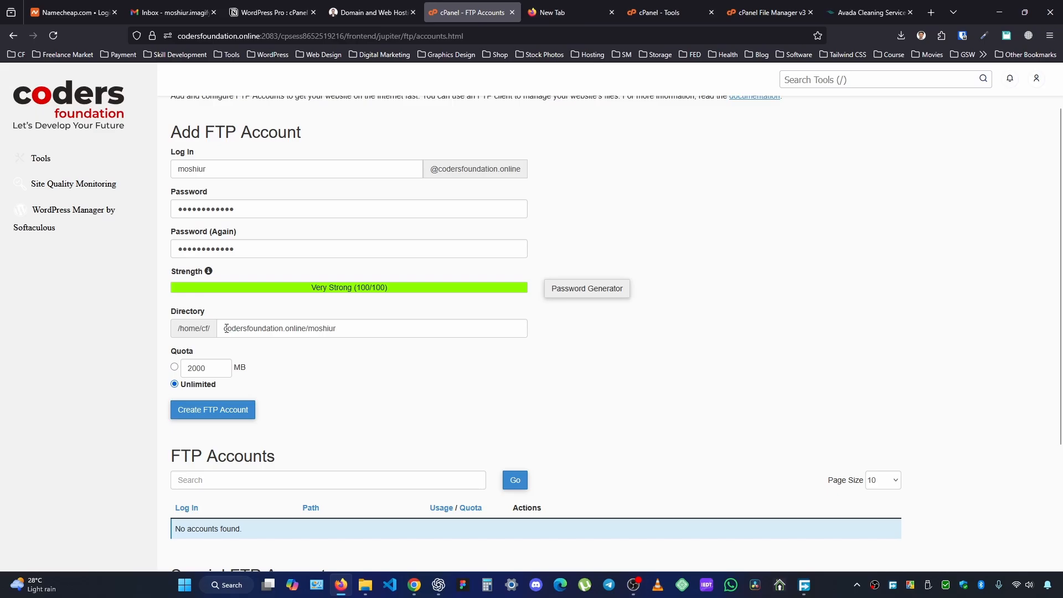
pyautogui.moveTo(227, 328); pyautogui.dragTo(422, 326)
pyautogui.click(763, 9)
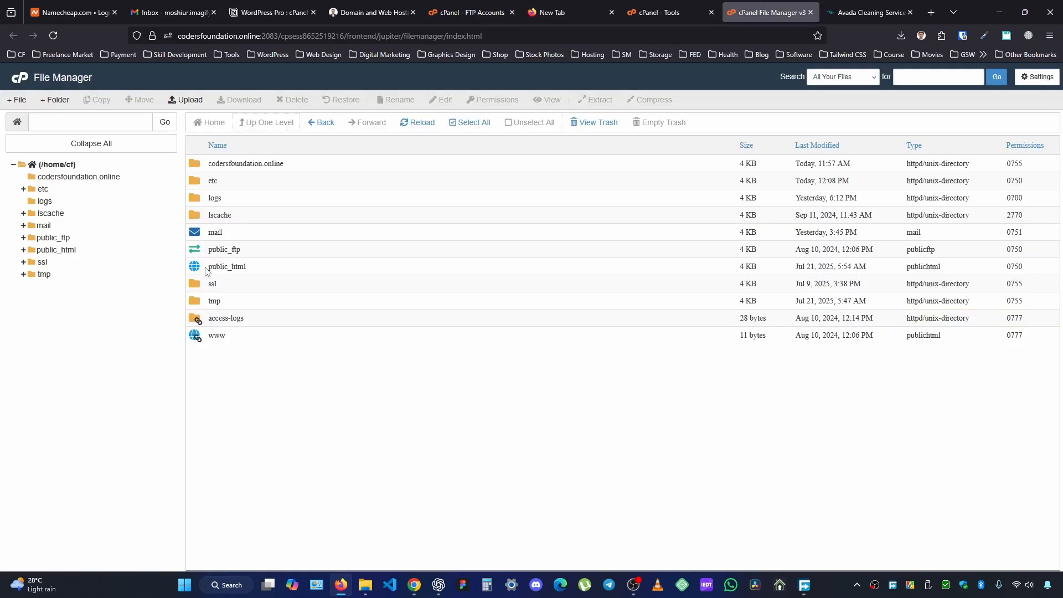
pyautogui.doubleClick(208, 268)
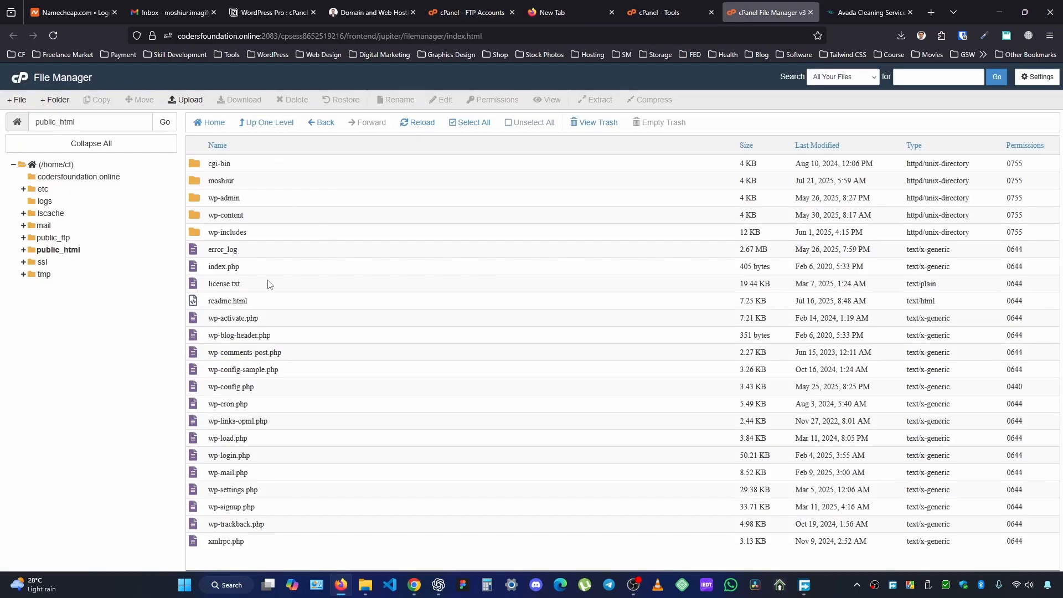
# - Set the account's directory to public_html from the autocomplete and submit to create it
pyautogui.click(268, 124)
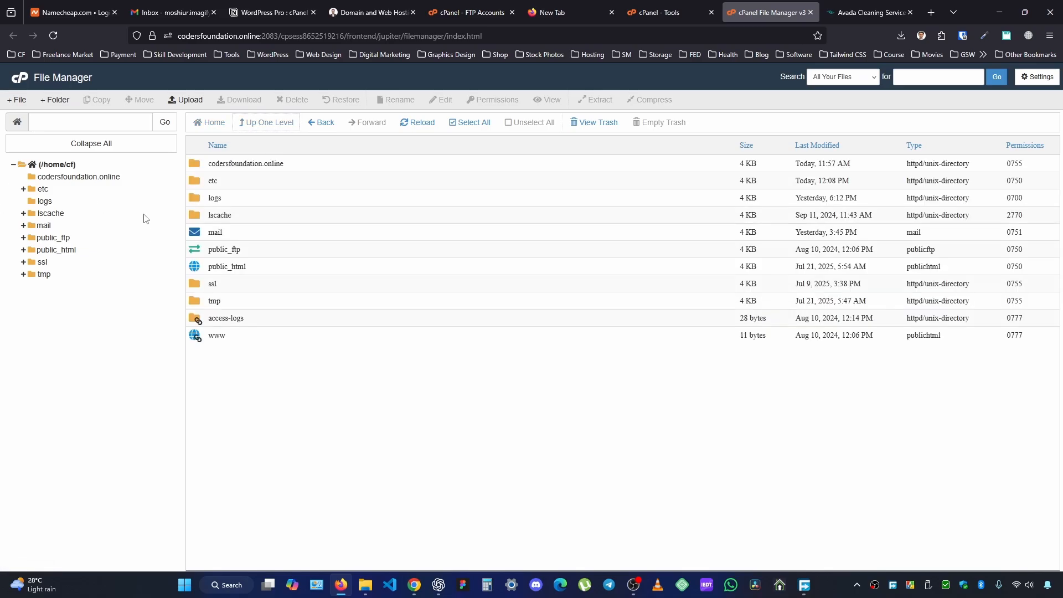
pyautogui.click(461, 7)
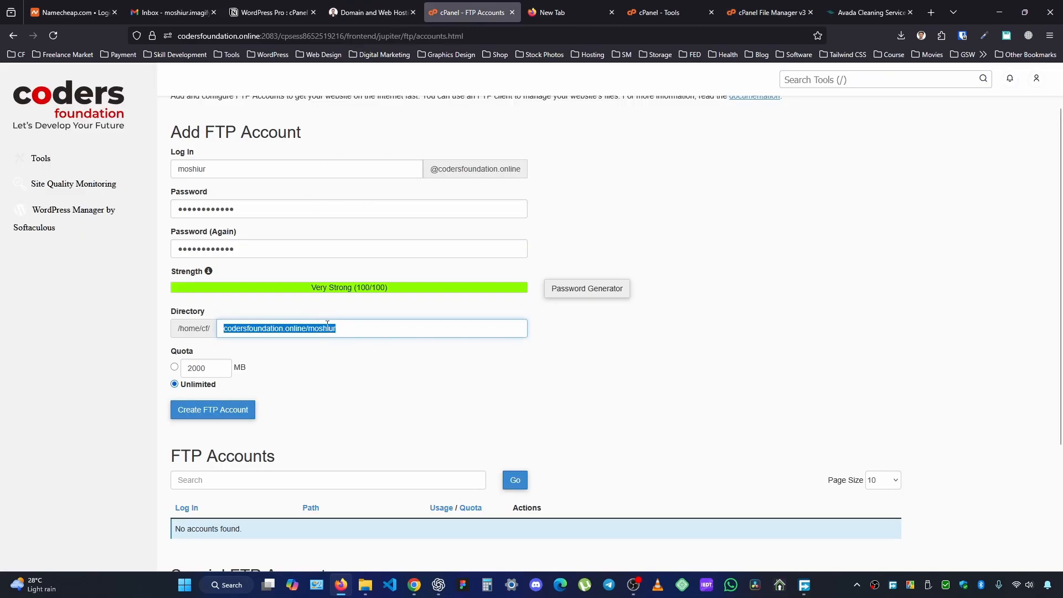
pyautogui.write('public')
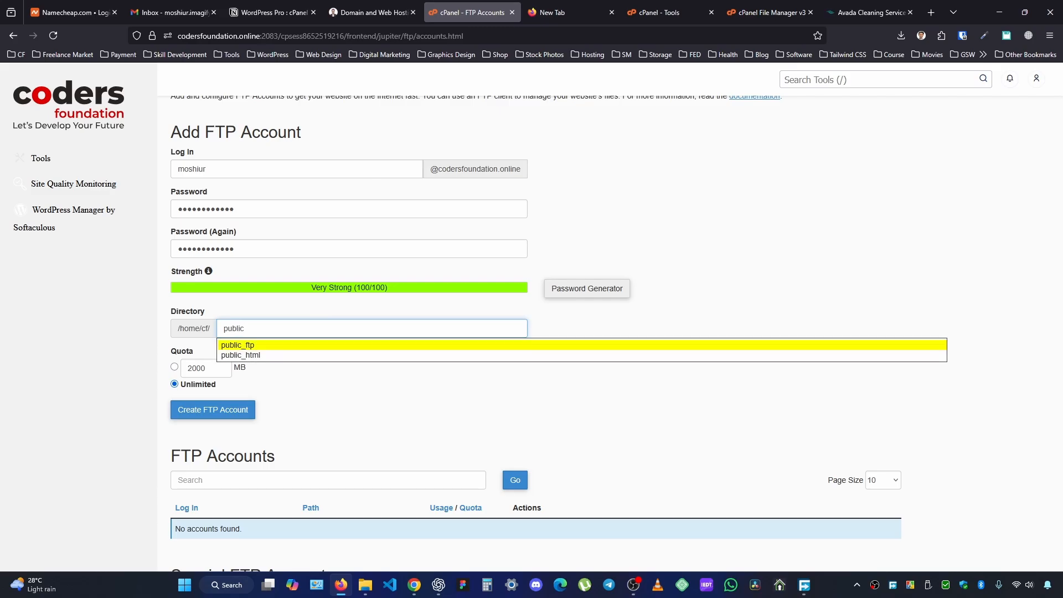
pyautogui.press('Down')
pyautogui.press('Return')
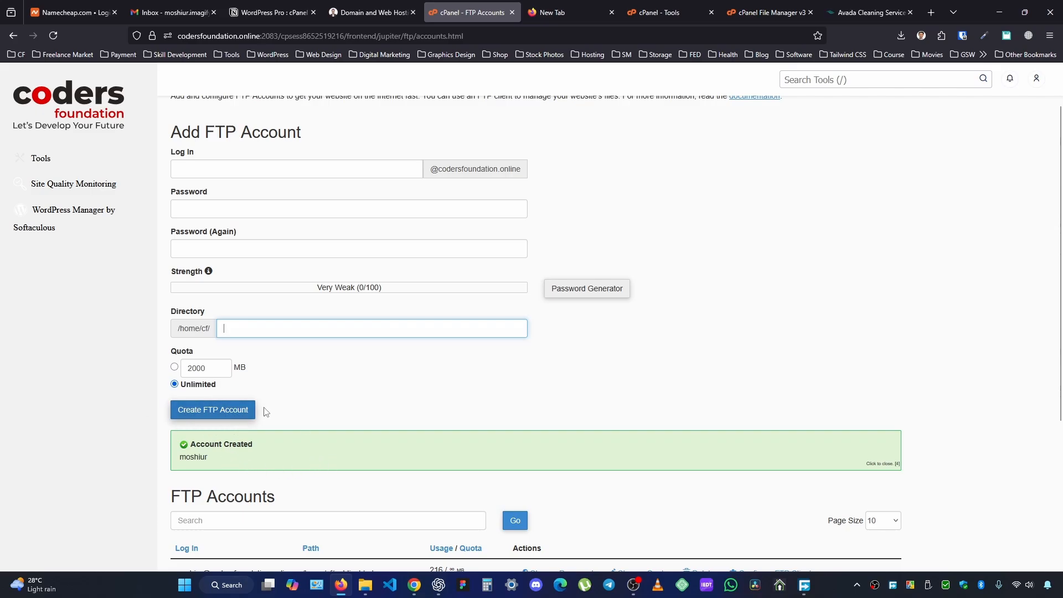
pyautogui.scroll(-2, 269, 406)
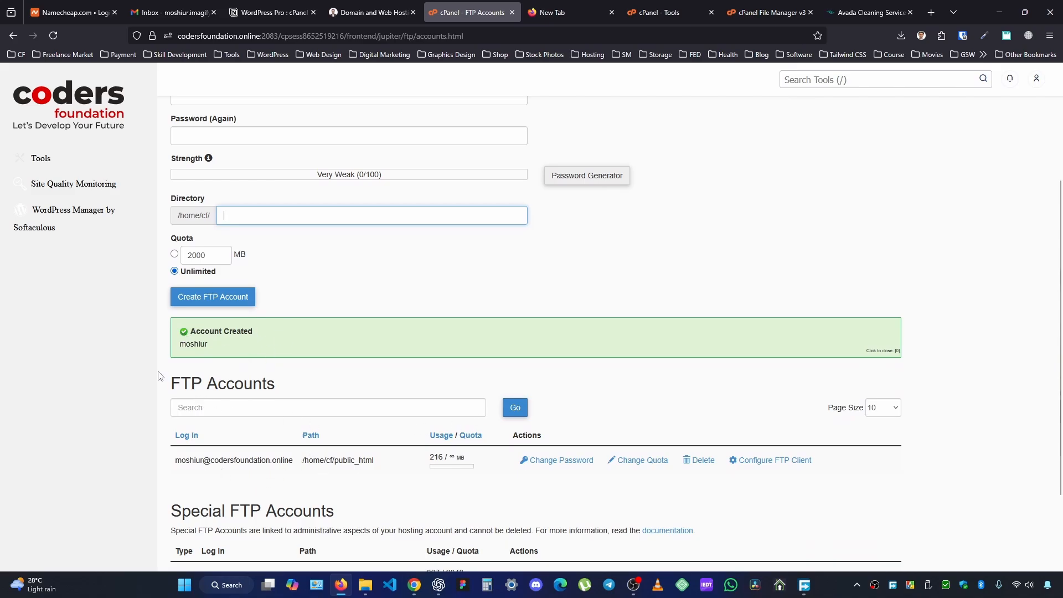
pyautogui.moveTo(175, 344); pyautogui.dragTo(199, 341)
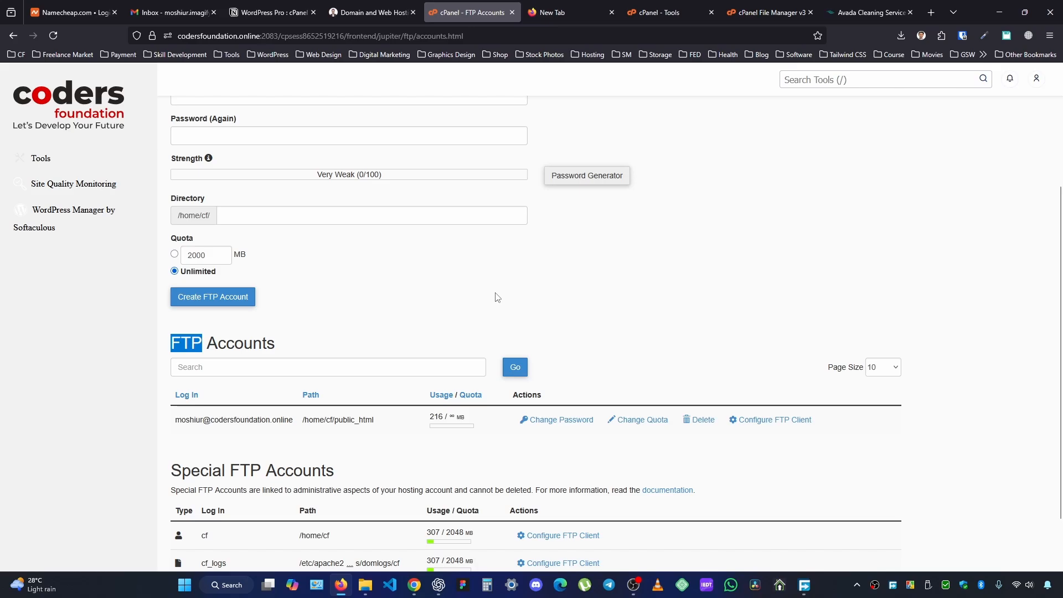
pyautogui.scroll(-2, 515, 321)
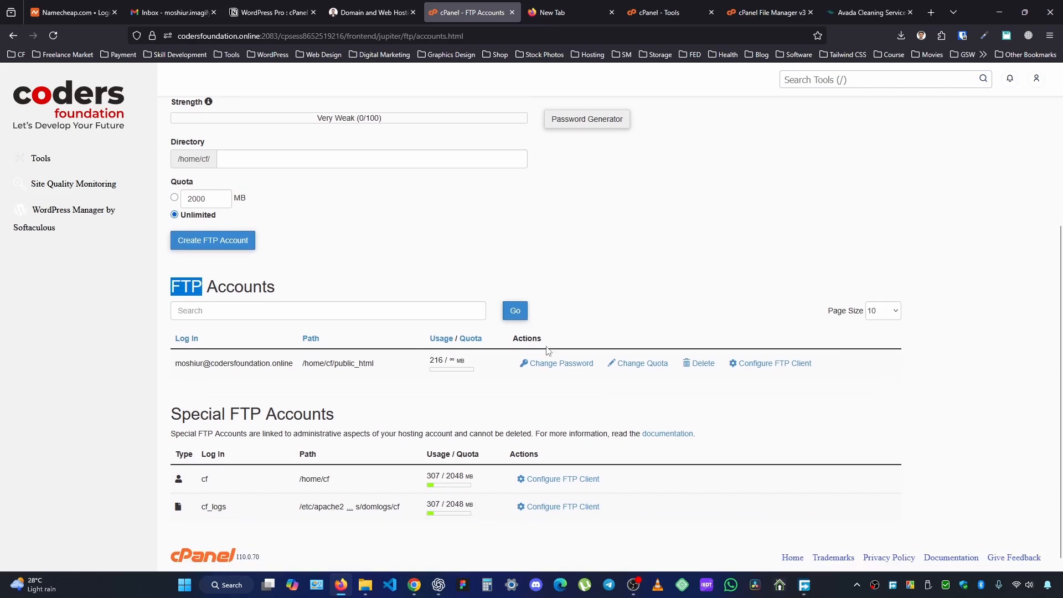
# - Expand Configure FTP Client on the new account to show the FTP server and port 21
pyautogui.click(771, 369)
pyautogui.scroll(-4, 712, 394)
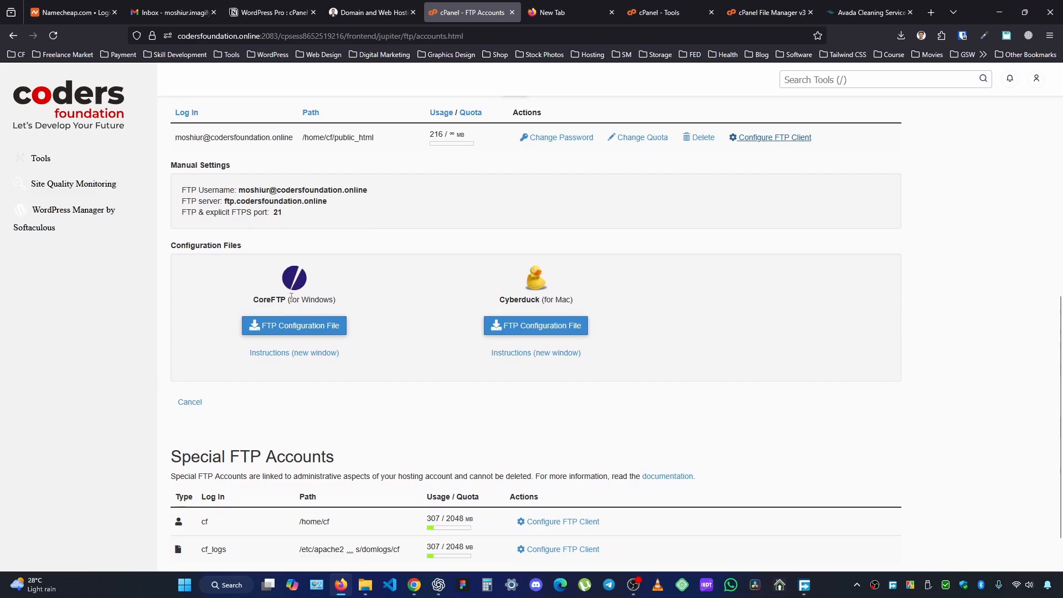
pyautogui.scroll(1, 417, 268)
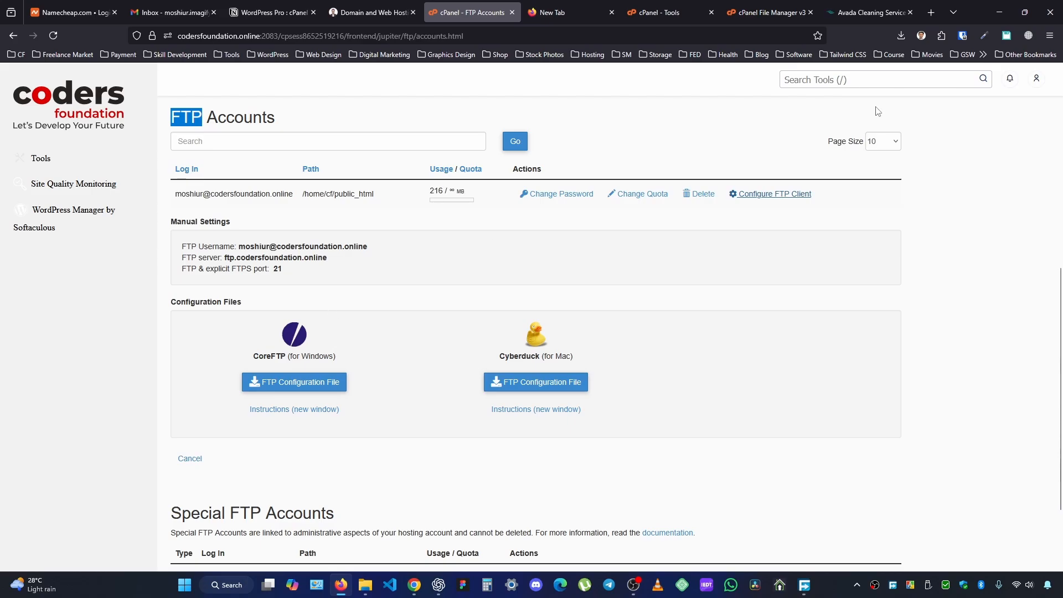
# - Search Google for filezilla in a new tab and open the filezilla-project.org homepage
pyautogui.click(932, 12)
pyautogui.write('file')
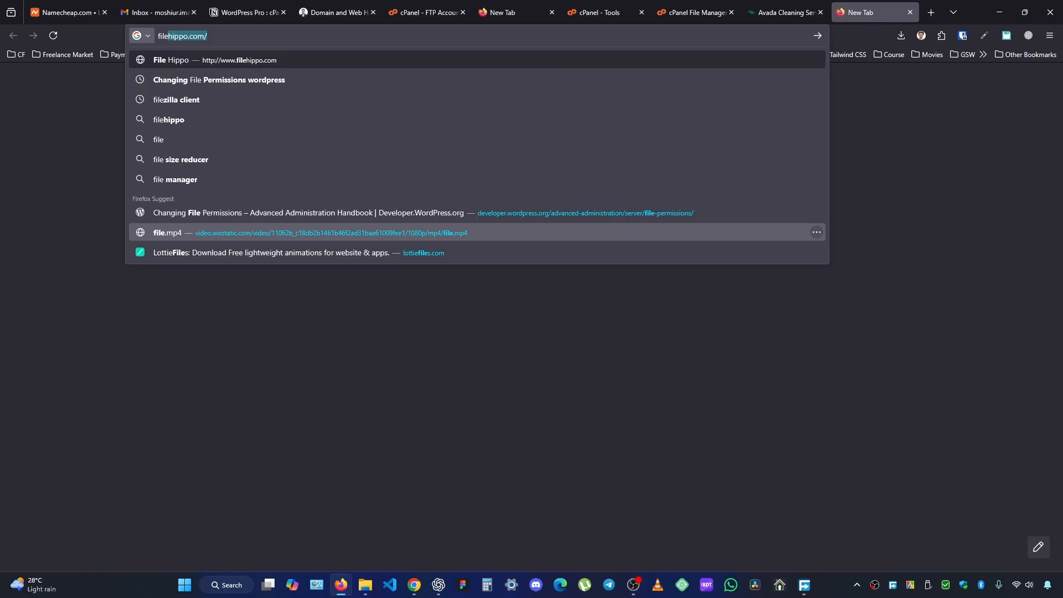
pyautogui.write('zilla clien')
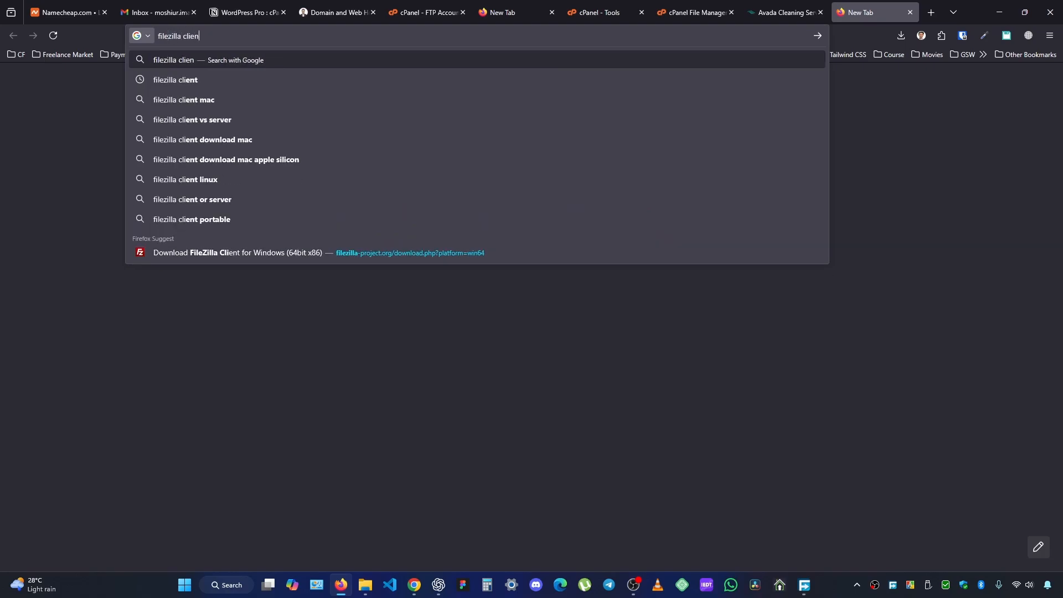
pyautogui.write('t')
pyautogui.press('BackSpace')
pyautogui.press('BackSpace')
pyautogui.press('BackSpace')
pyautogui.press('BackSpace')
pyautogui.press('BackSpace')
pyautogui.press('BackSpace')
pyautogui.press('BackSpace')
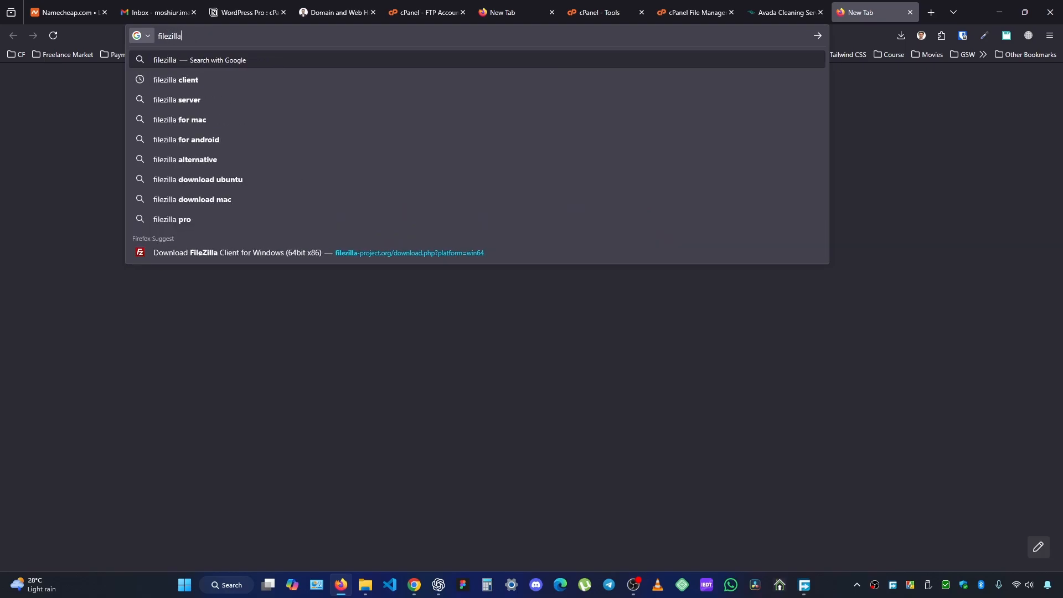
pyautogui.press('Return')
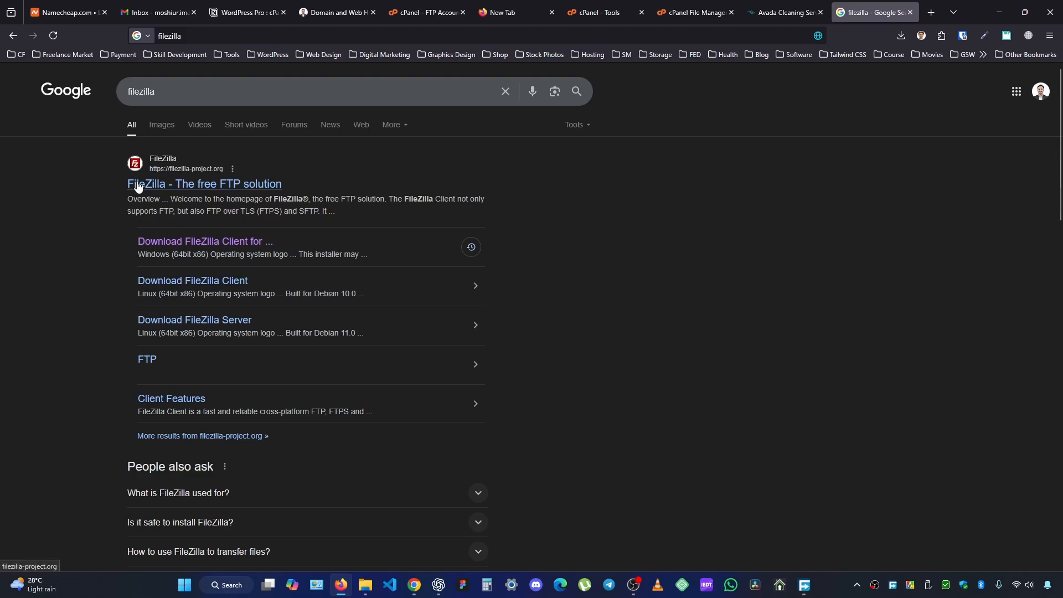
pyautogui.click(205, 184)
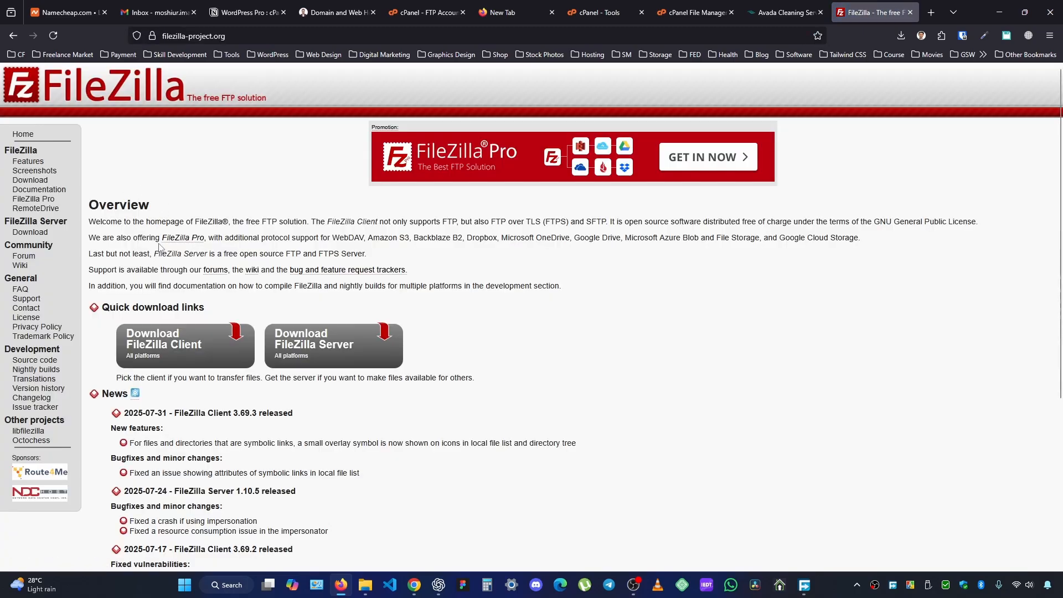
# - Go to the Download FileZilla Client page for Windows
pyautogui.scroll(-1, 159, 247)
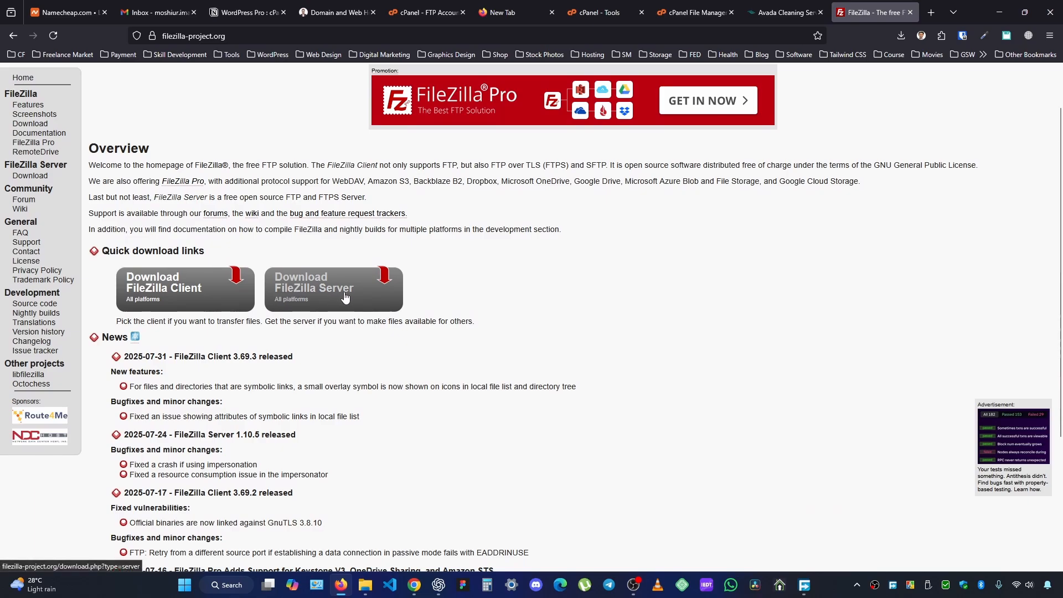
pyautogui.click(169, 288)
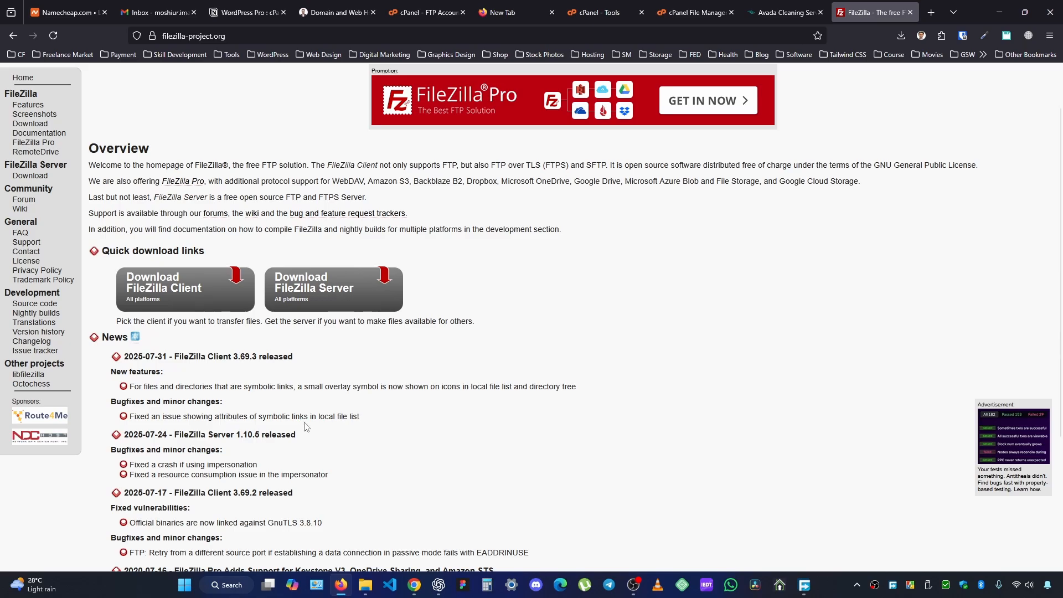
pyautogui.click(176, 287)
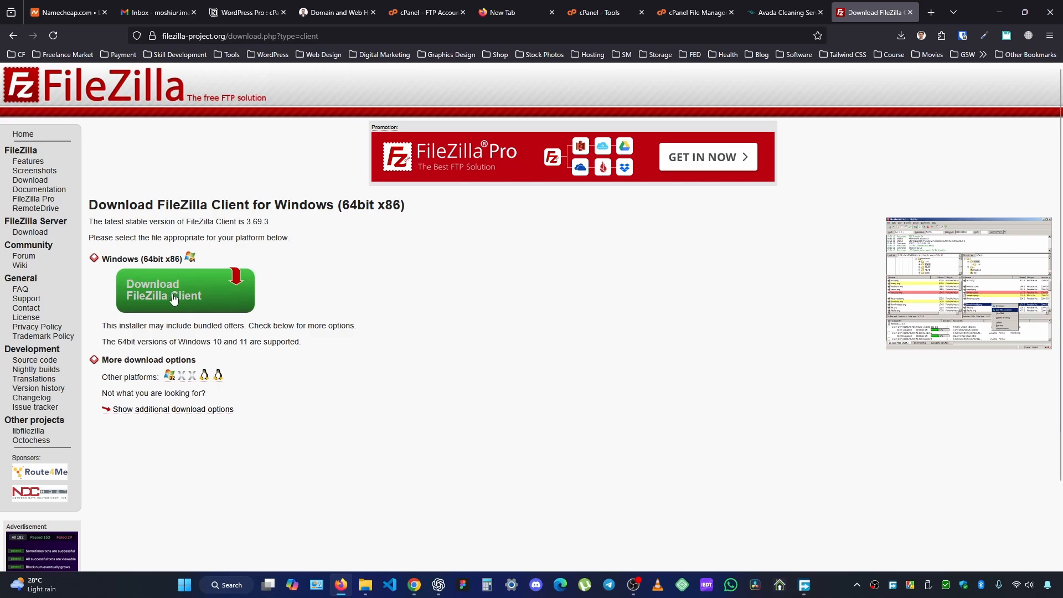
# - Download the free FileZilla 3.69.3 win64 setup and open its Downloads folder
pyautogui.click(169, 298)
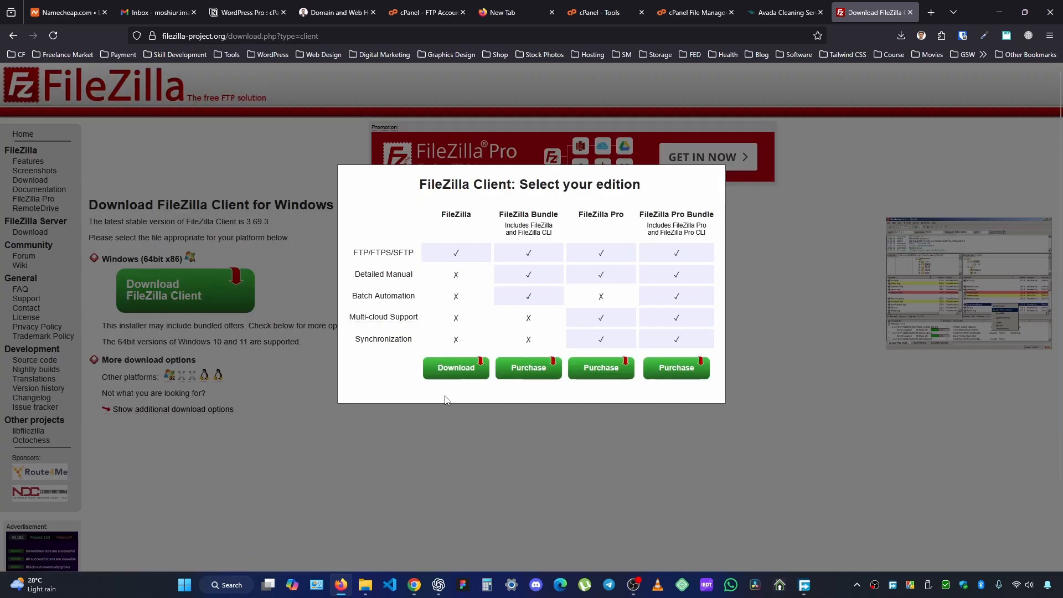
pyautogui.click(456, 369)
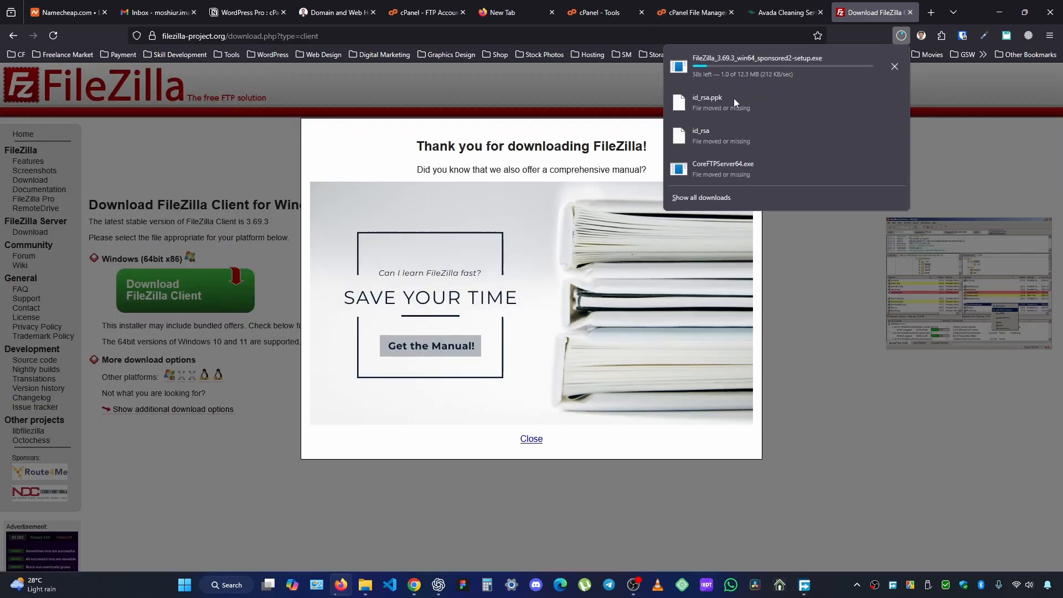
pyautogui.click(417, 432)
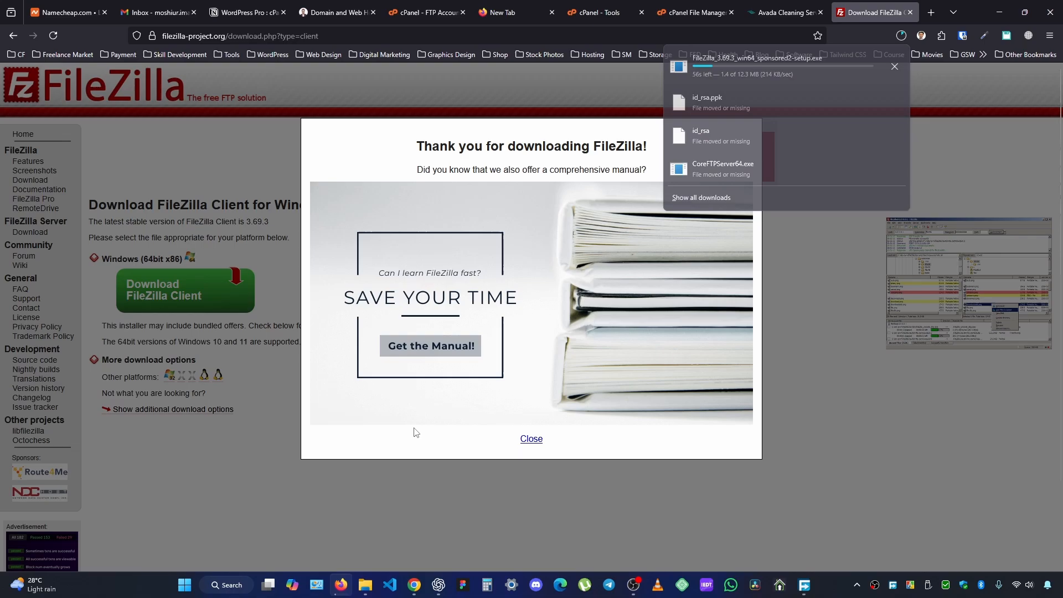
pyautogui.click(532, 439)
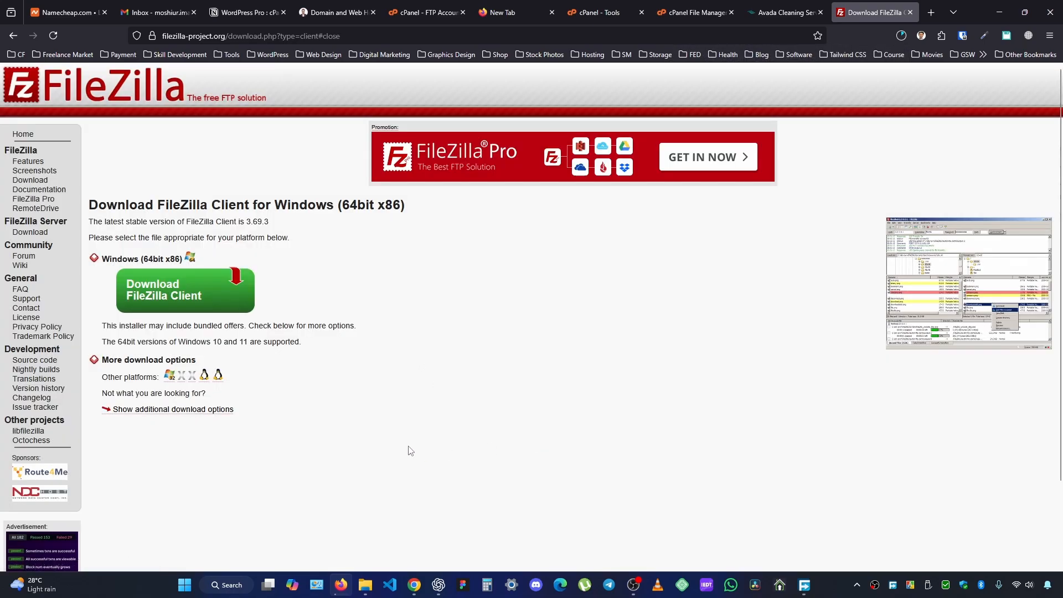
pyautogui.click(902, 35)
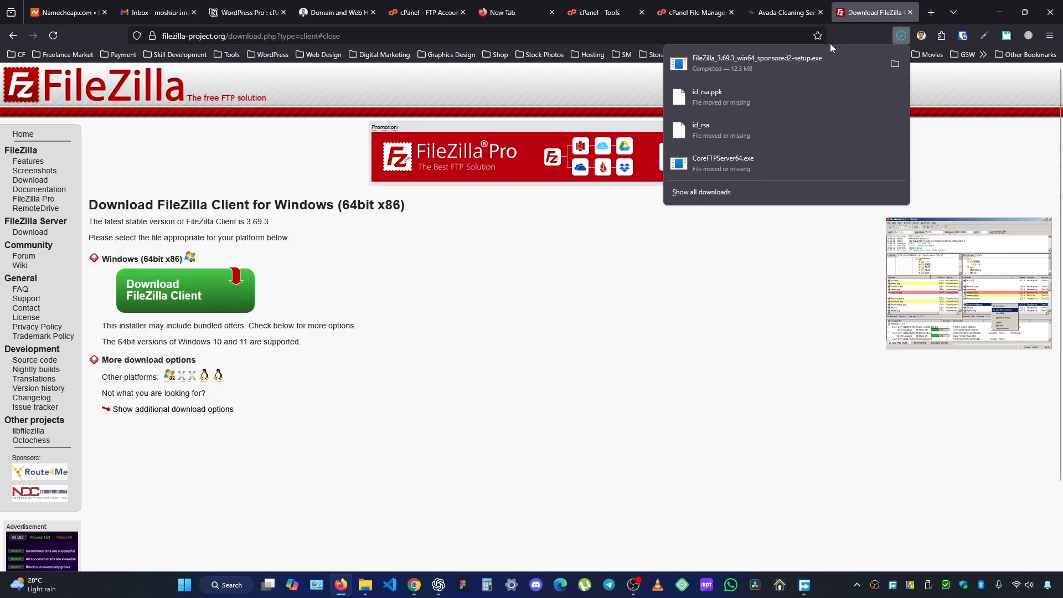
pyautogui.click(895, 64)
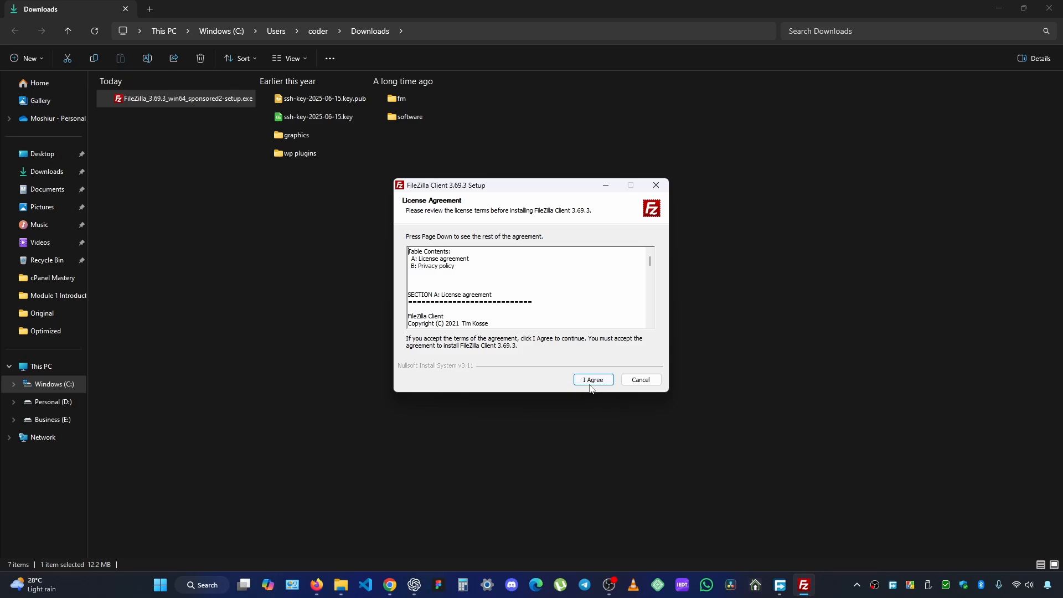
# - Accept the license, decline the Avast offer, and continue past the already-installed notice
pyautogui.click(589, 380)
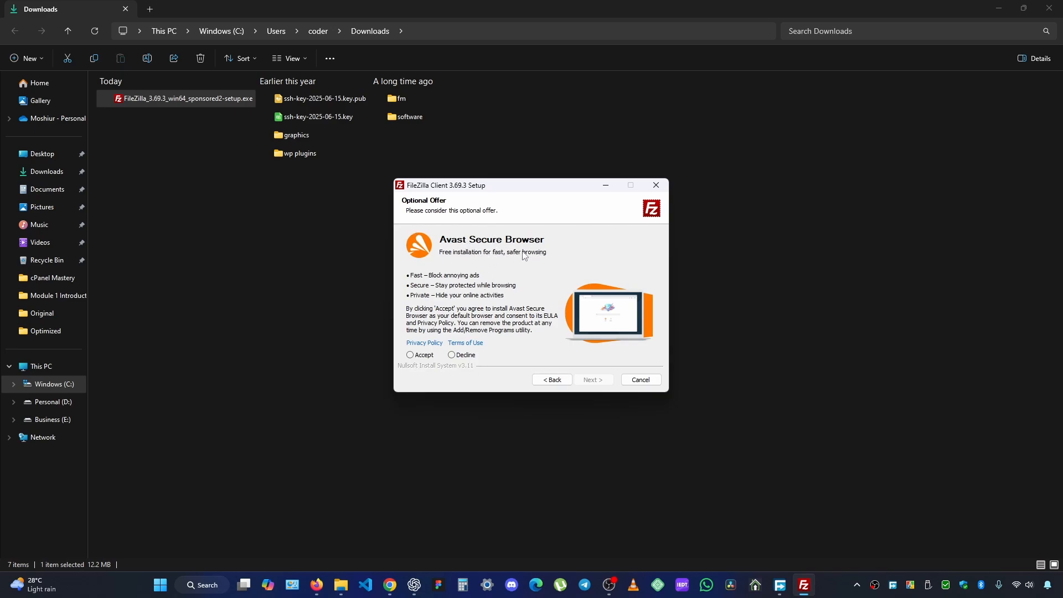
pyautogui.click(464, 355)
pyautogui.click(594, 380)
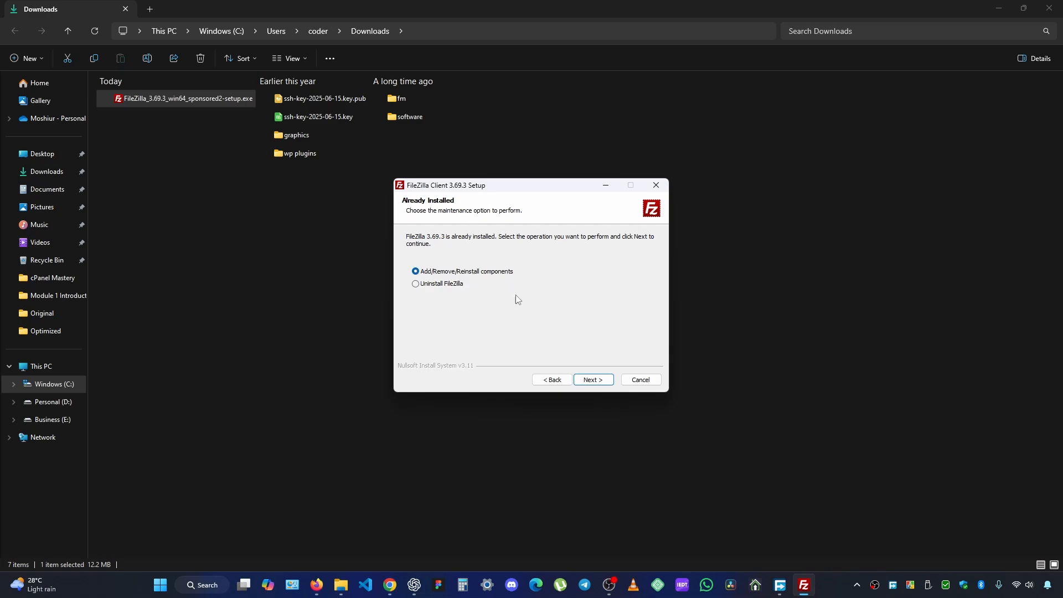
pyautogui.click(593, 385)
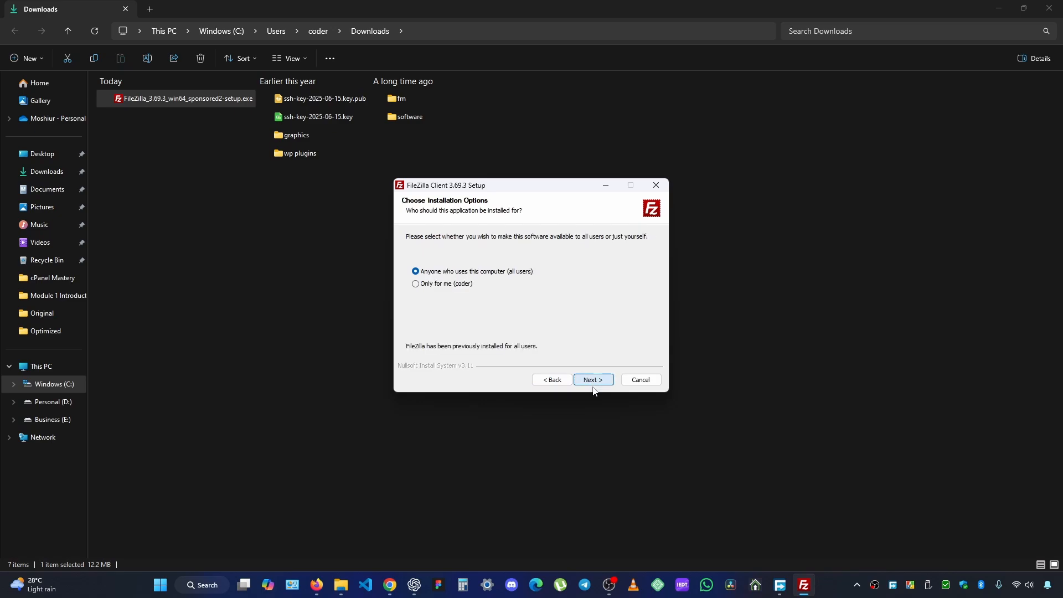
# - Install for all users with default components, folder and shortcuts, then launch FileZilla
pyautogui.click(593, 382)
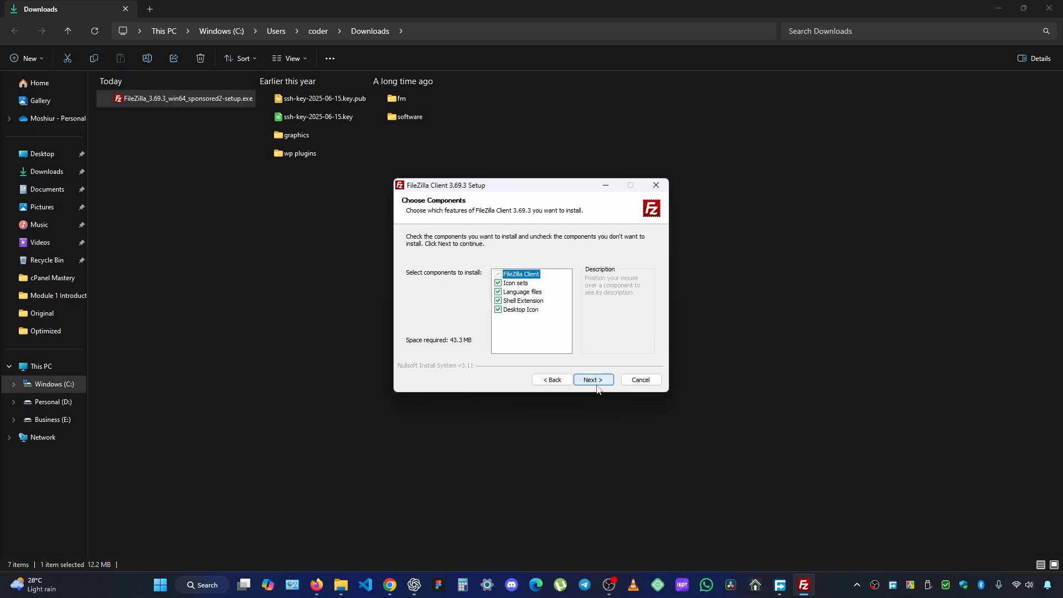
pyautogui.click(597, 382)
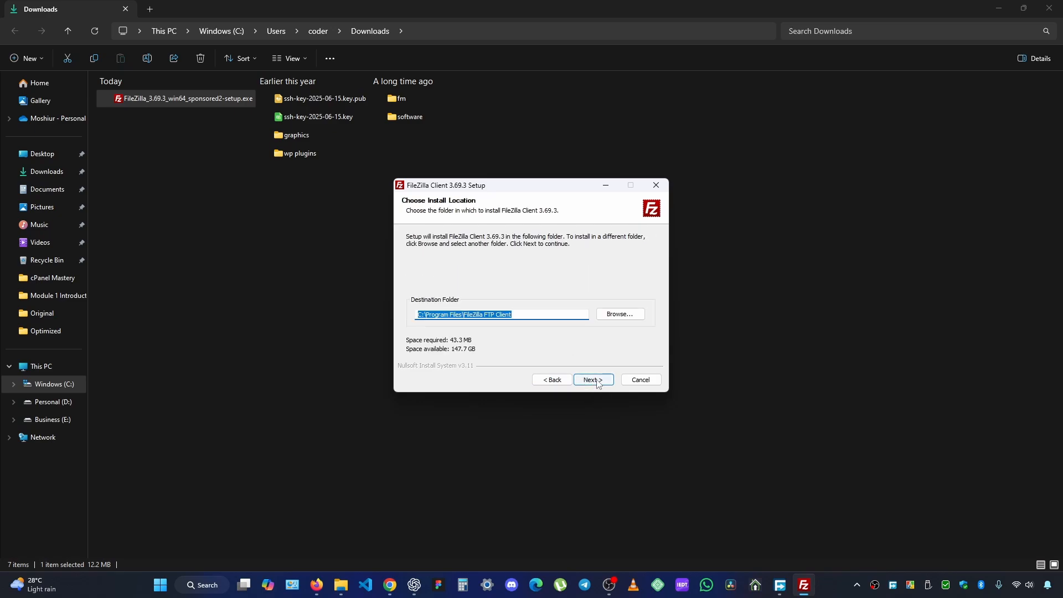
pyautogui.click(598, 382)
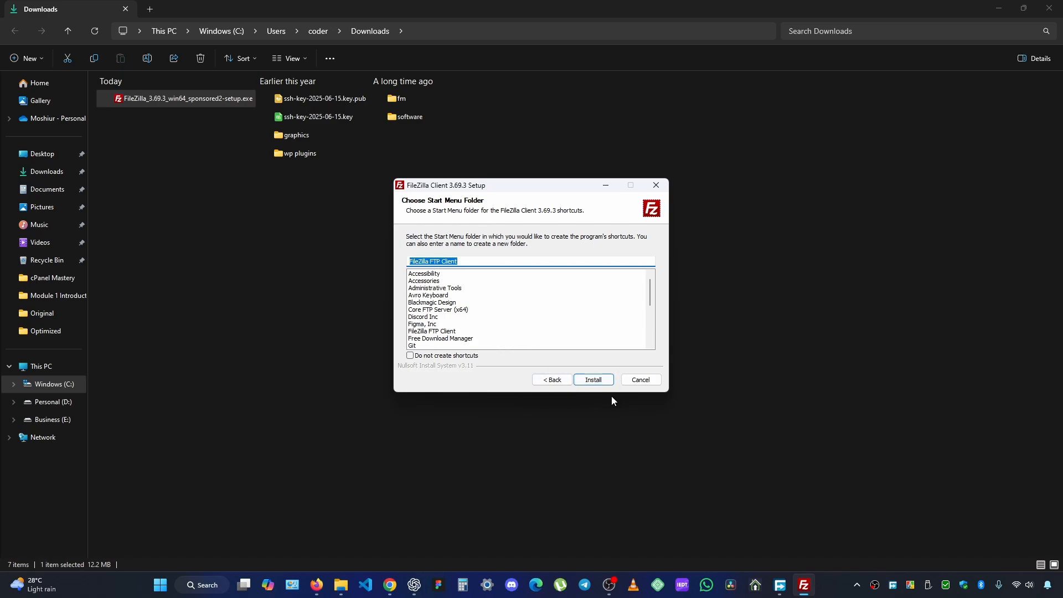
pyautogui.click(593, 381)
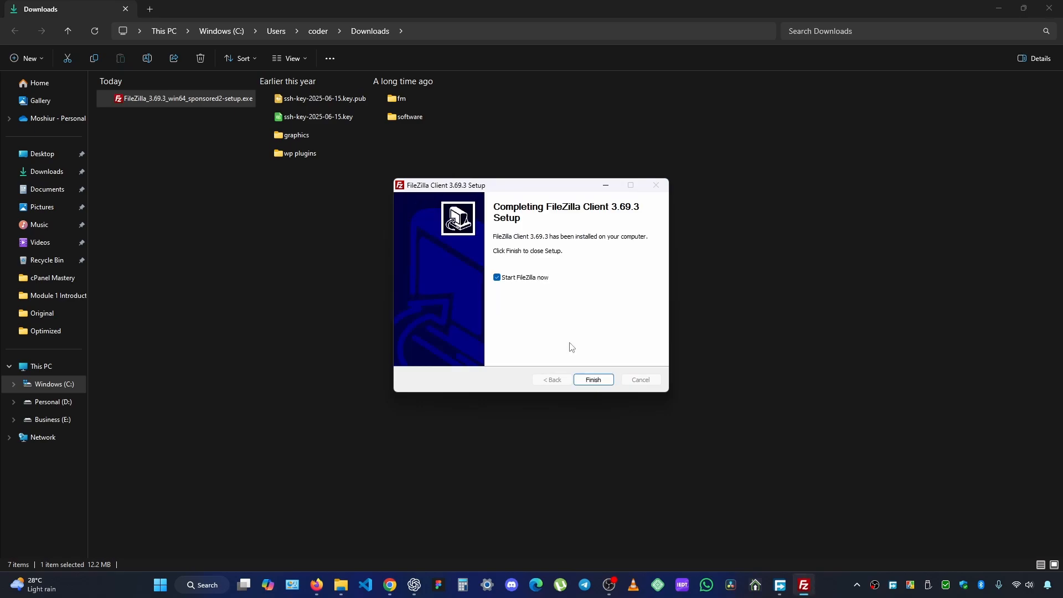
pyautogui.click(592, 380)
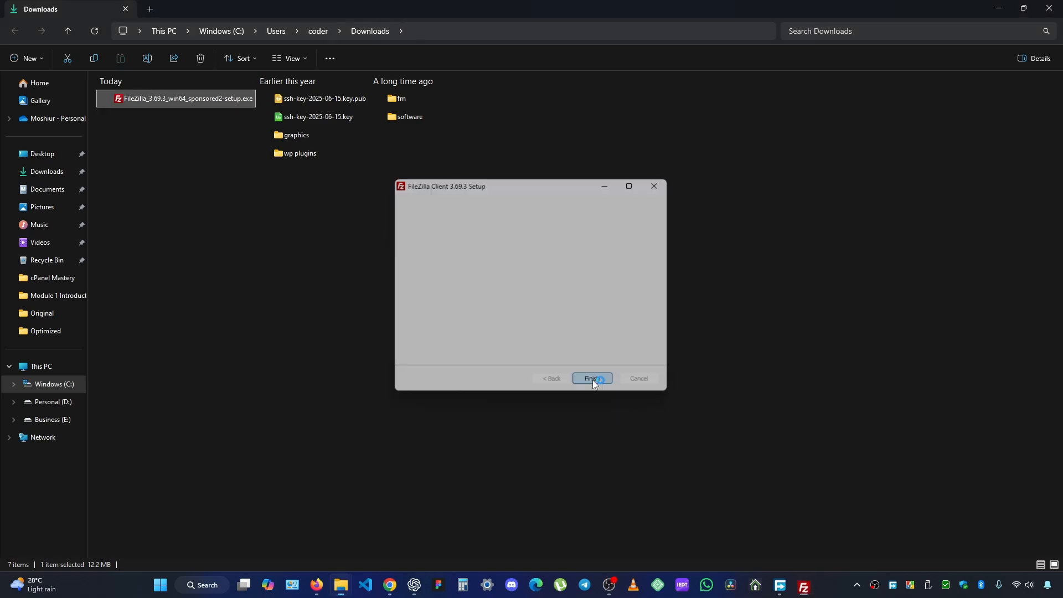
pyautogui.click(965, 586)
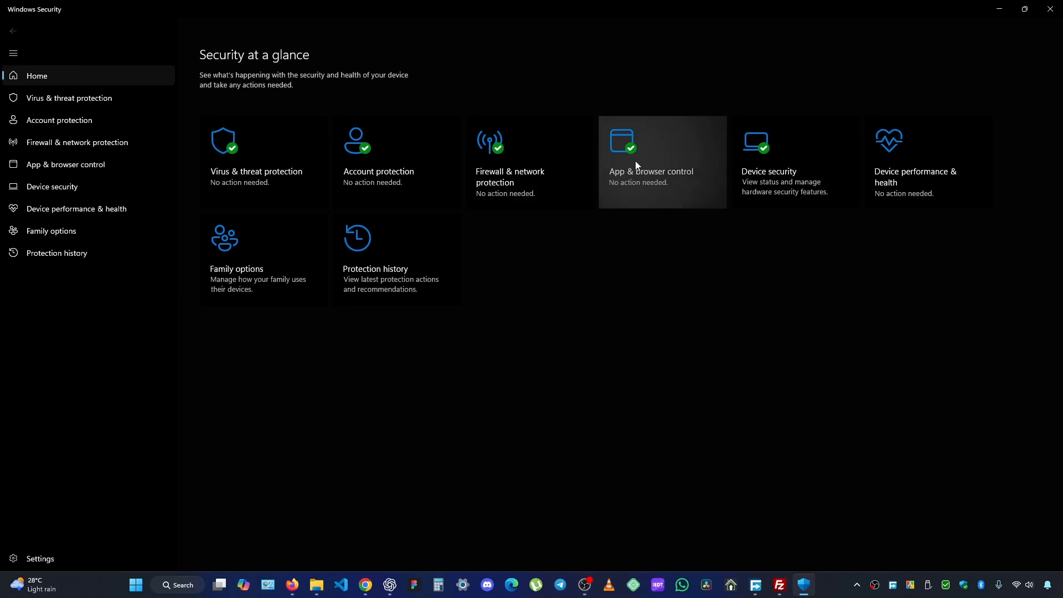
pyautogui.click(610, 181)
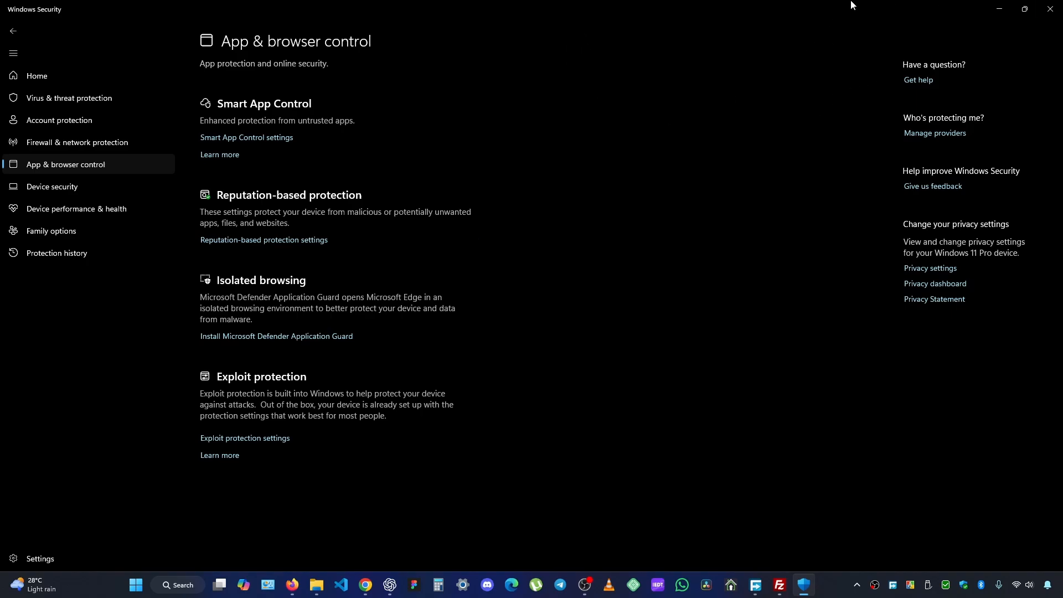
pyautogui.click(1050, 9)
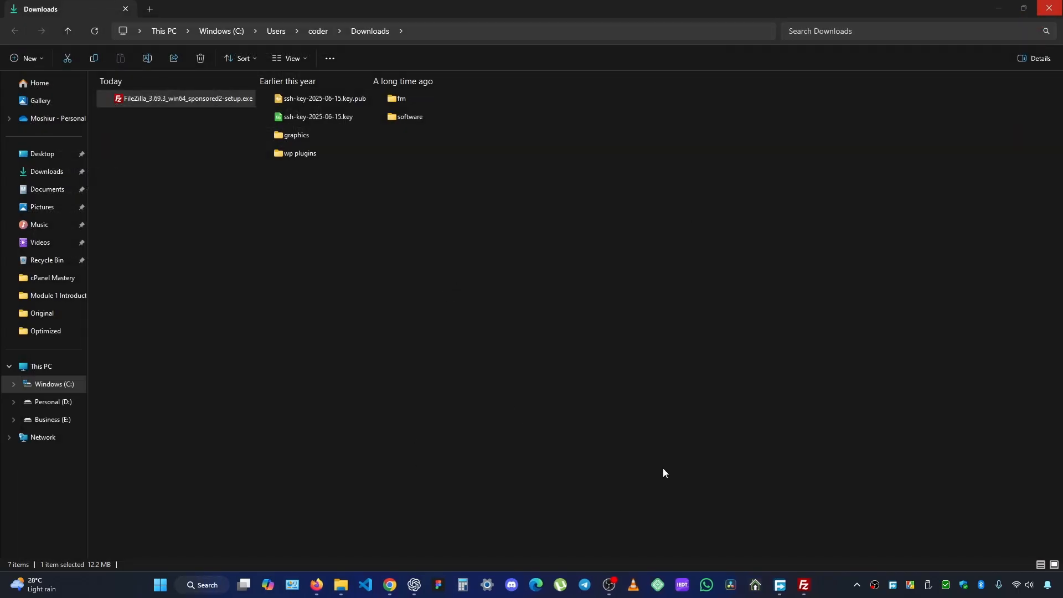
# - Bring FileZilla into view, then return to cPanel FTP Accounts showing server and port 21
pyautogui.click(998, 7)
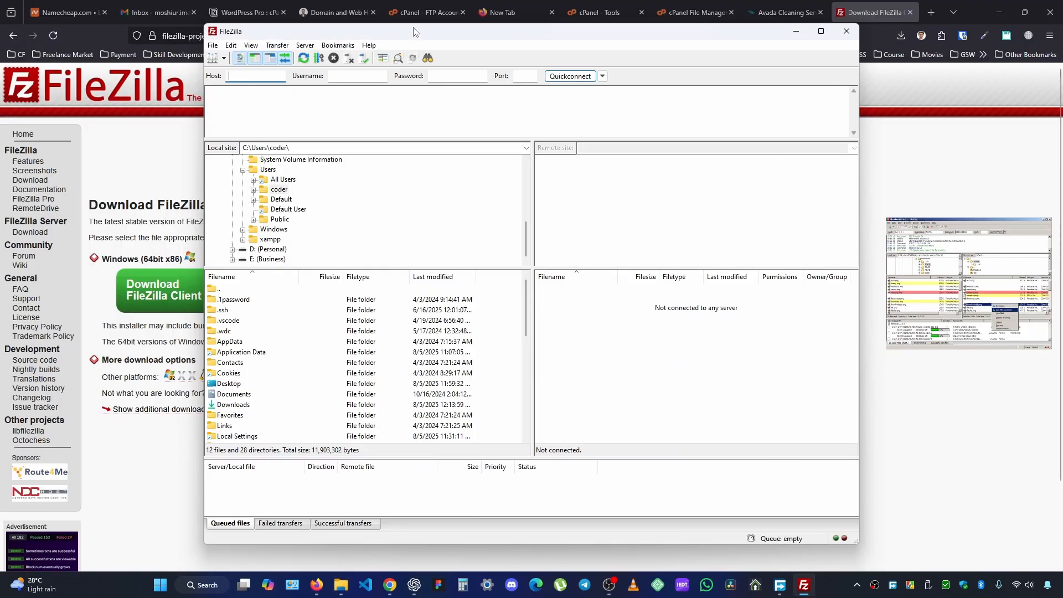
pyautogui.moveTo(417, 40); pyautogui.dragTo(428, 62)
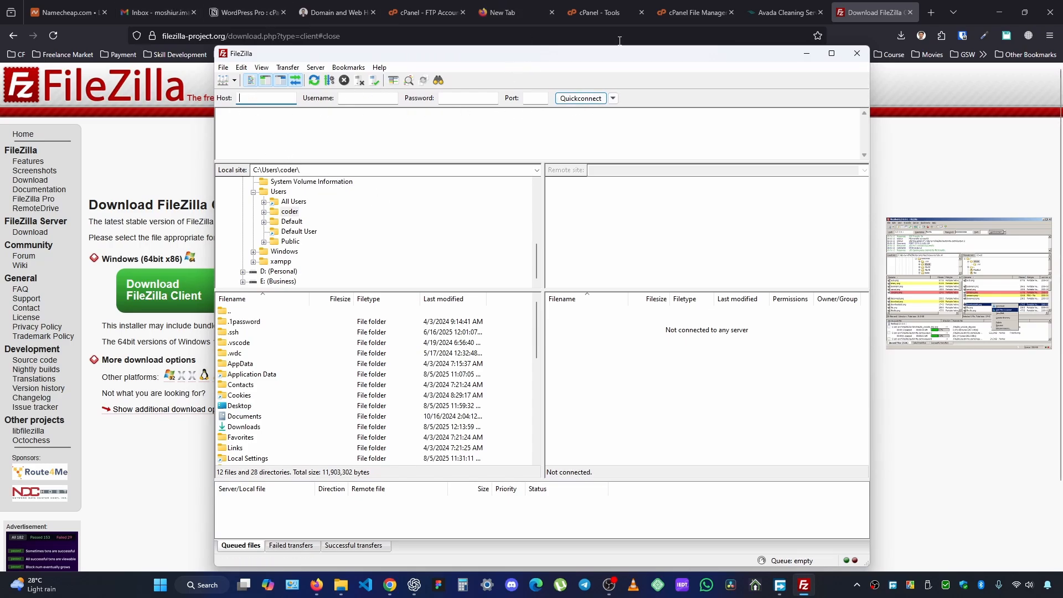
pyautogui.click(601, 12)
pyautogui.click(695, 12)
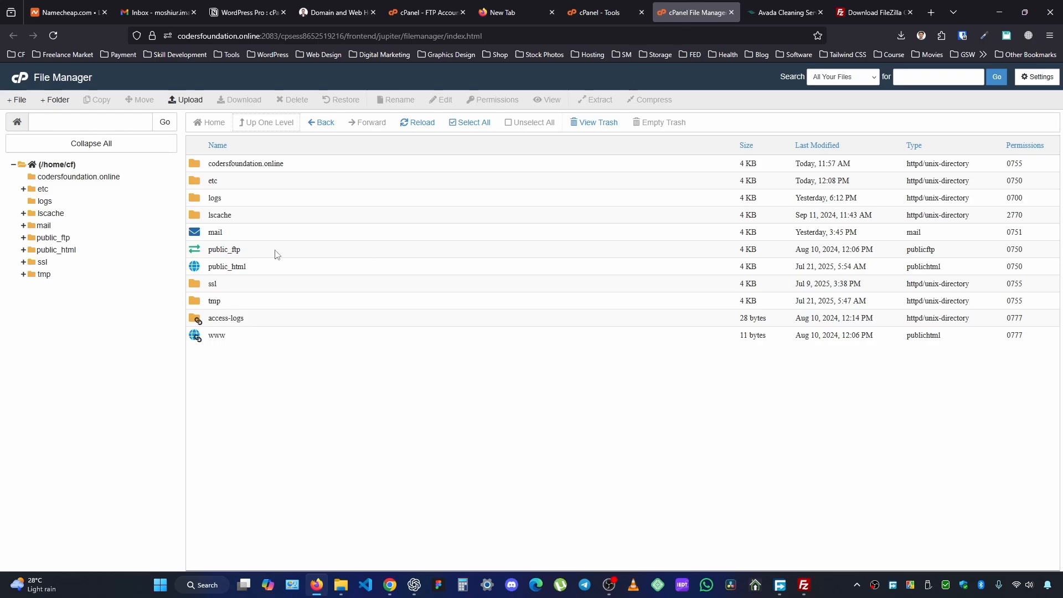
pyautogui.click(601, 12)
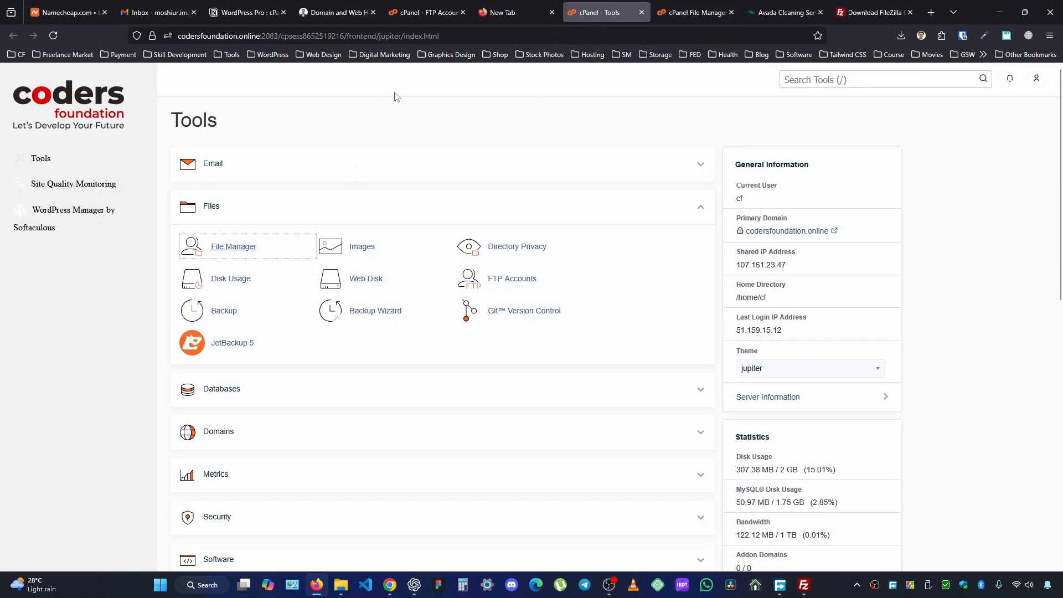
pyautogui.click(424, 12)
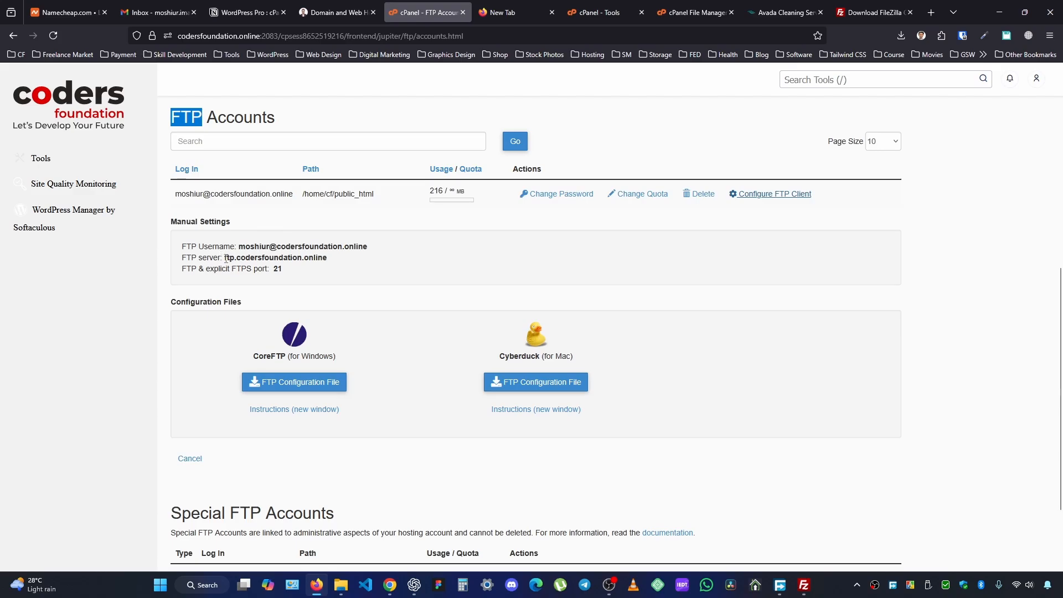
# - Copy the FTP server address and username from cPanel into FileZilla's Host and Username boxes
pyautogui.moveTo(225, 258); pyautogui.dragTo(348, 264)
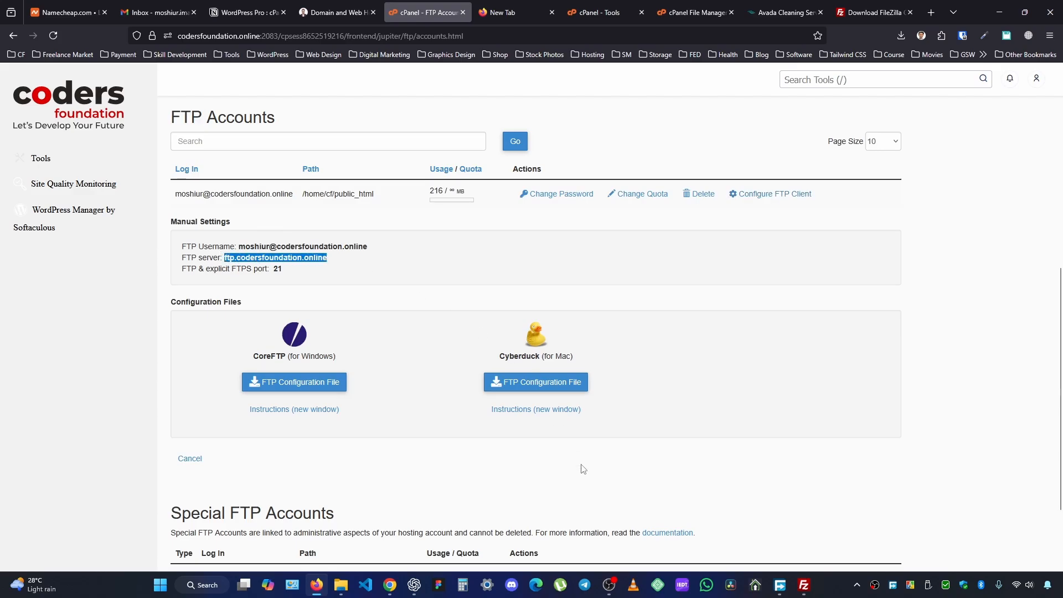
pyautogui.click(804, 584)
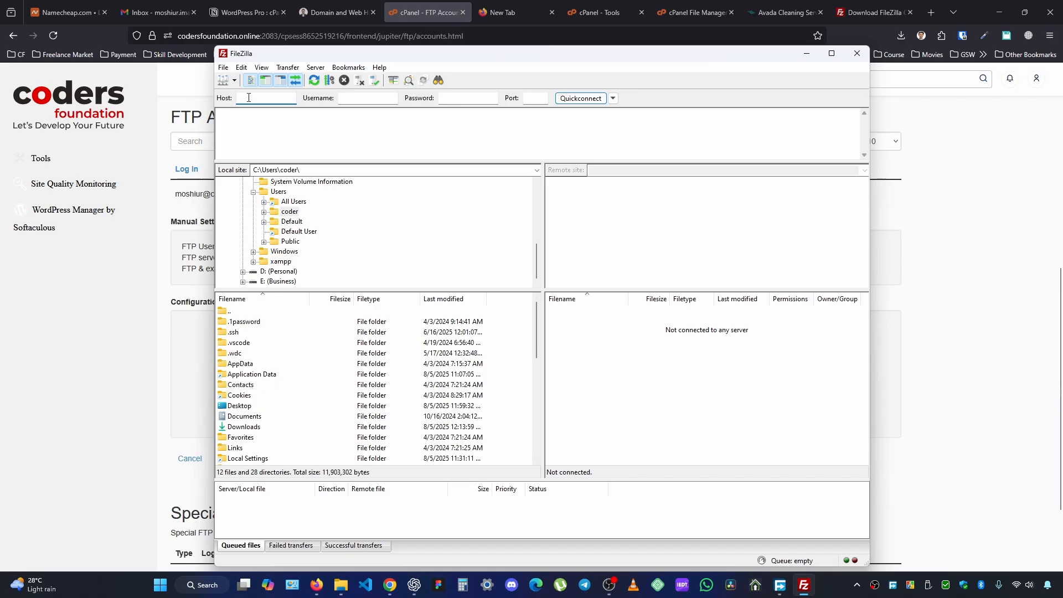
pyautogui.click(204, 302)
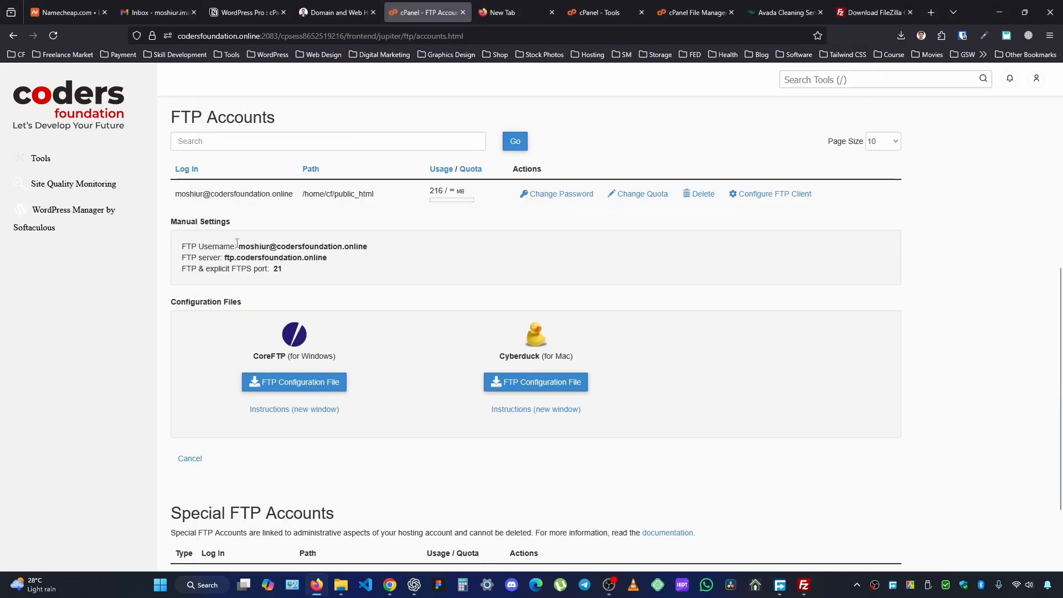
pyautogui.moveTo(239, 244); pyautogui.dragTo(470, 252)
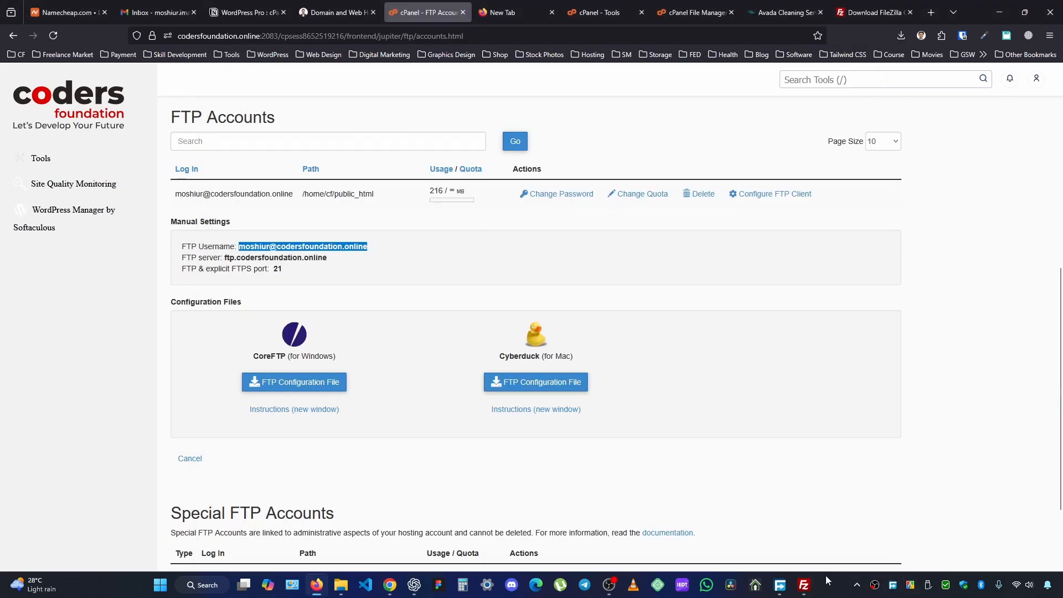
pyautogui.click(804, 585)
pyautogui.click(356, 102)
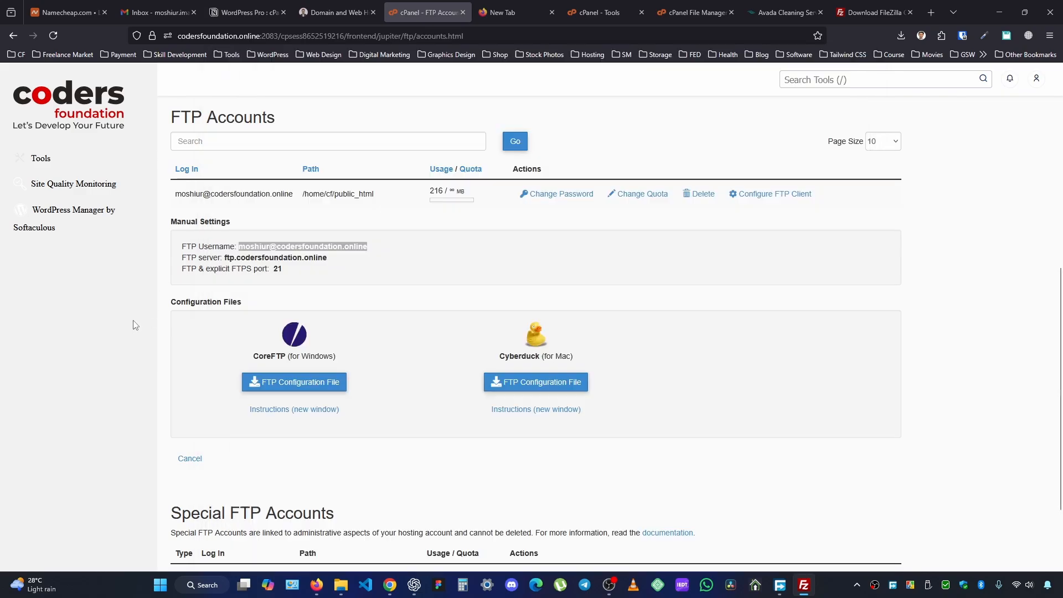
# - Copy the FTP account password through a spare browser tab and paste it into FileZilla's Password box
pyautogui.click(157, 319)
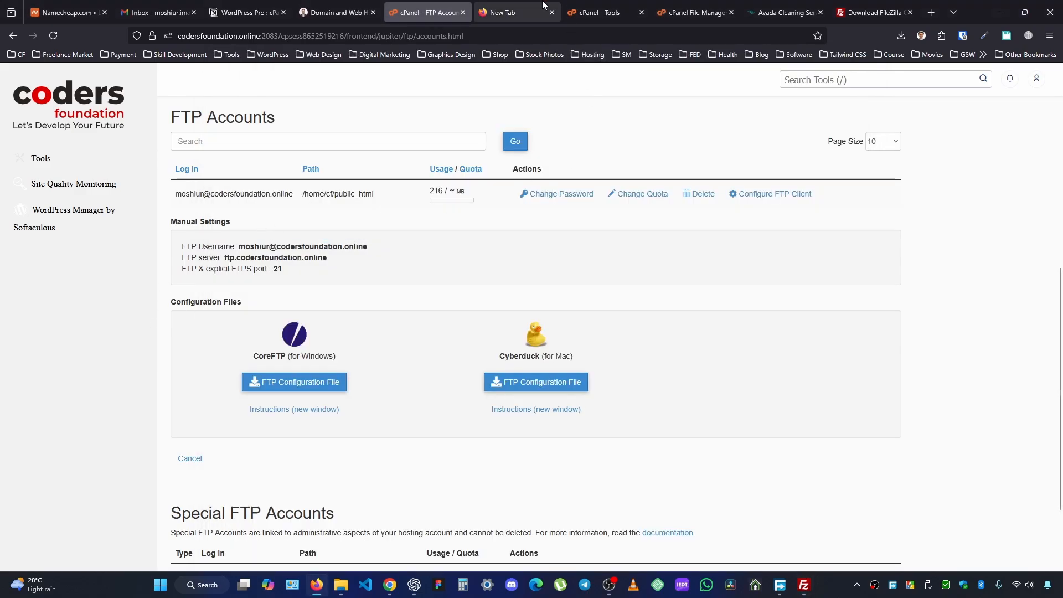
pyautogui.click(515, 12)
pyautogui.hotkey('ctrl', 'a')
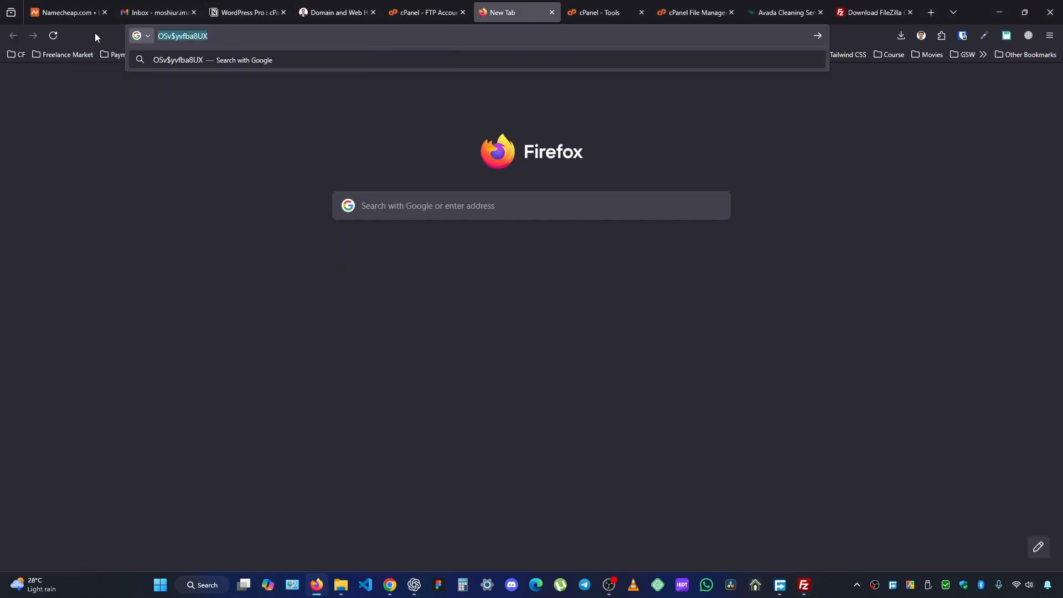
pyautogui.click(807, 587)
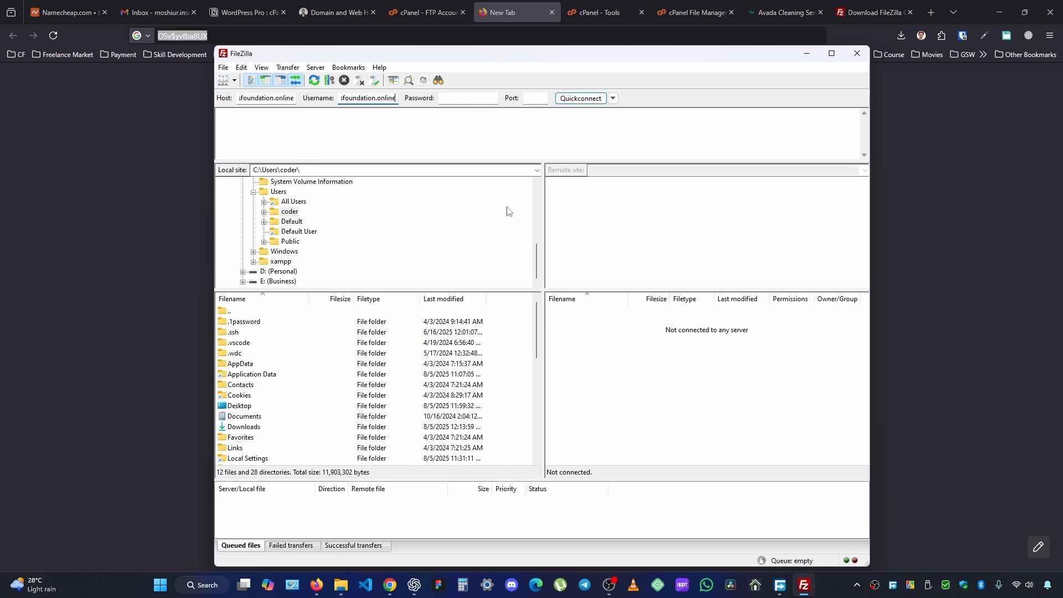
pyautogui.click(451, 99)
pyautogui.hotkey('ctrl', 'v')
pyautogui.click(429, 14)
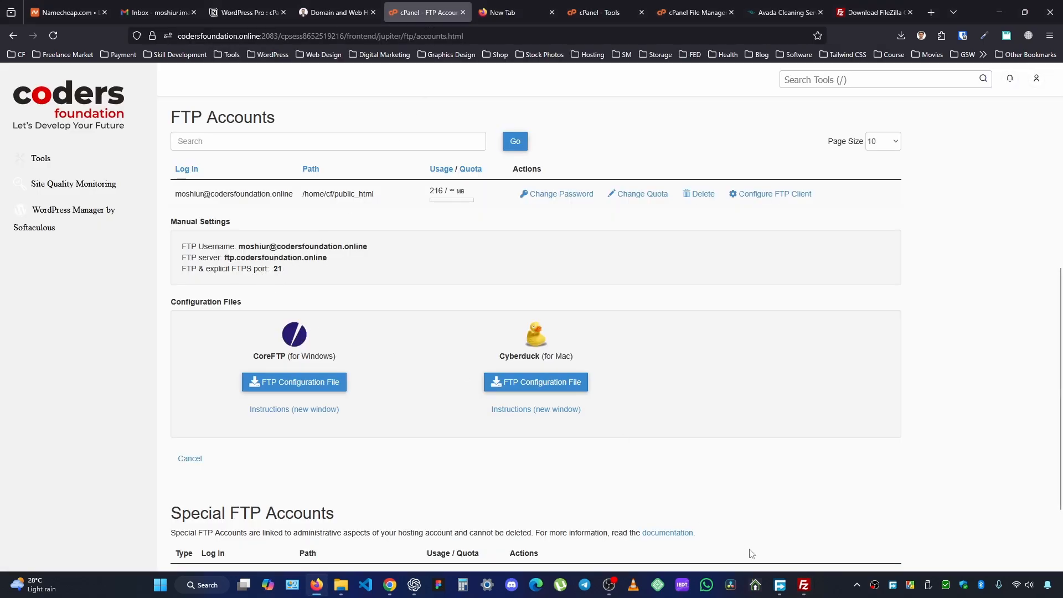
pyautogui.click(804, 585)
pyautogui.click(531, 97)
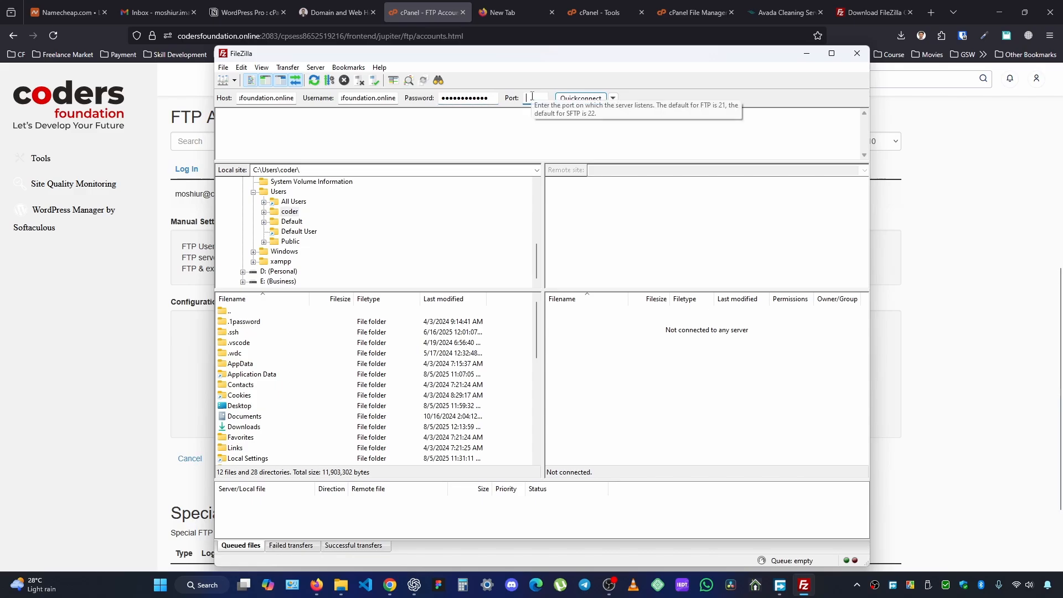
# - Quickconnect on port 21 and scroll through the listed WordPress files
pyautogui.write('21')
pyautogui.click(579, 98)
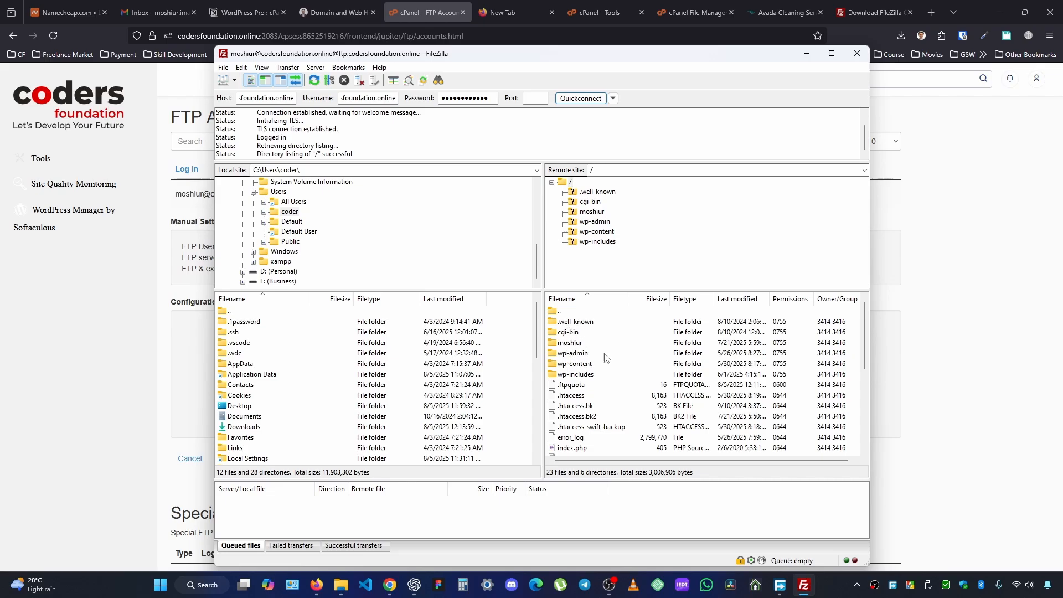
pyautogui.scroll(-2, 583, 349)
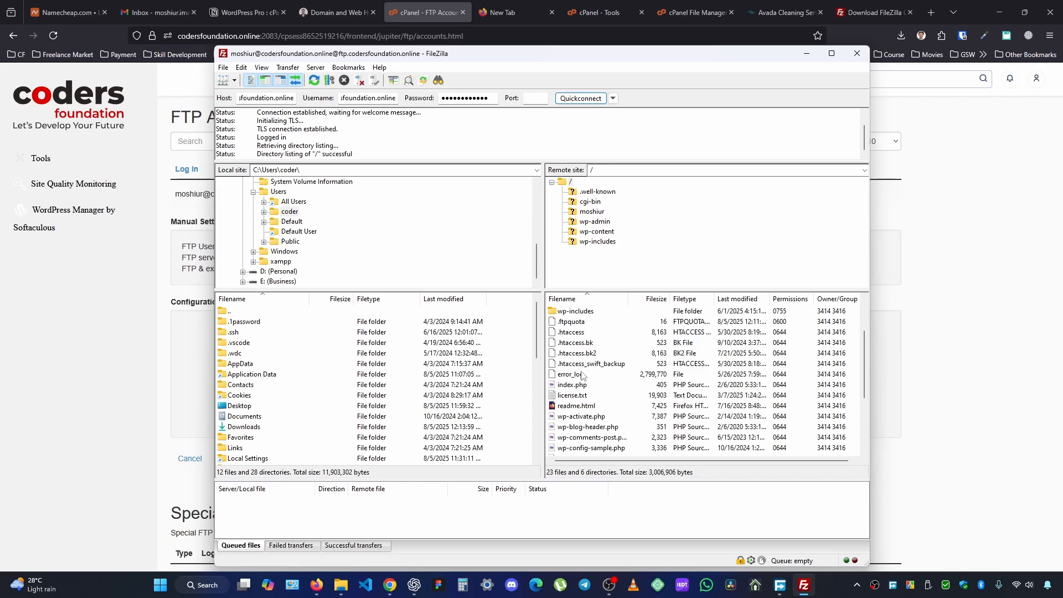
pyautogui.scroll(-4, 587, 346)
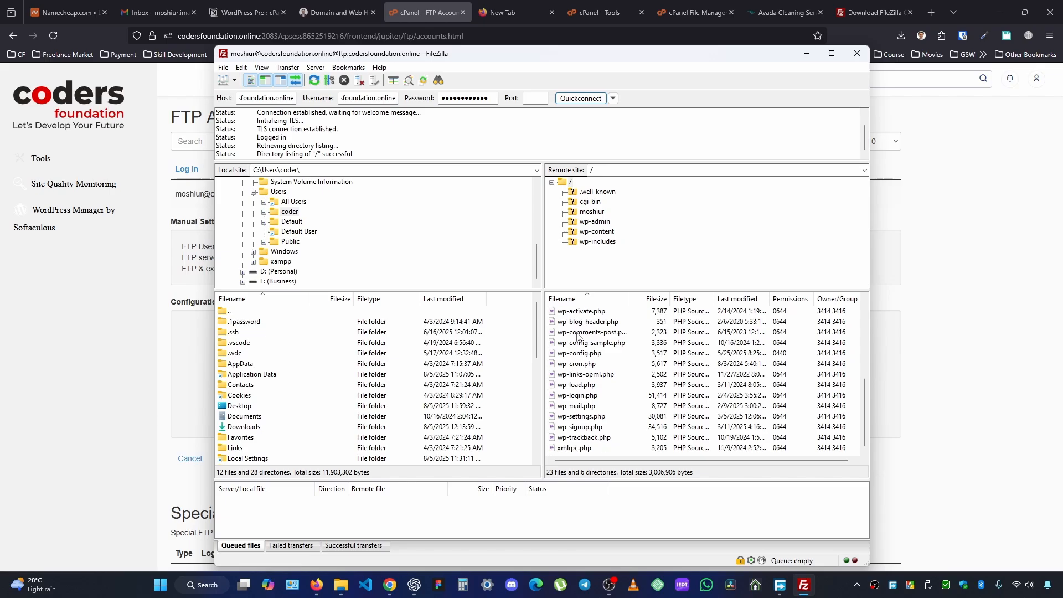
pyautogui.scroll(3, 596, 327)
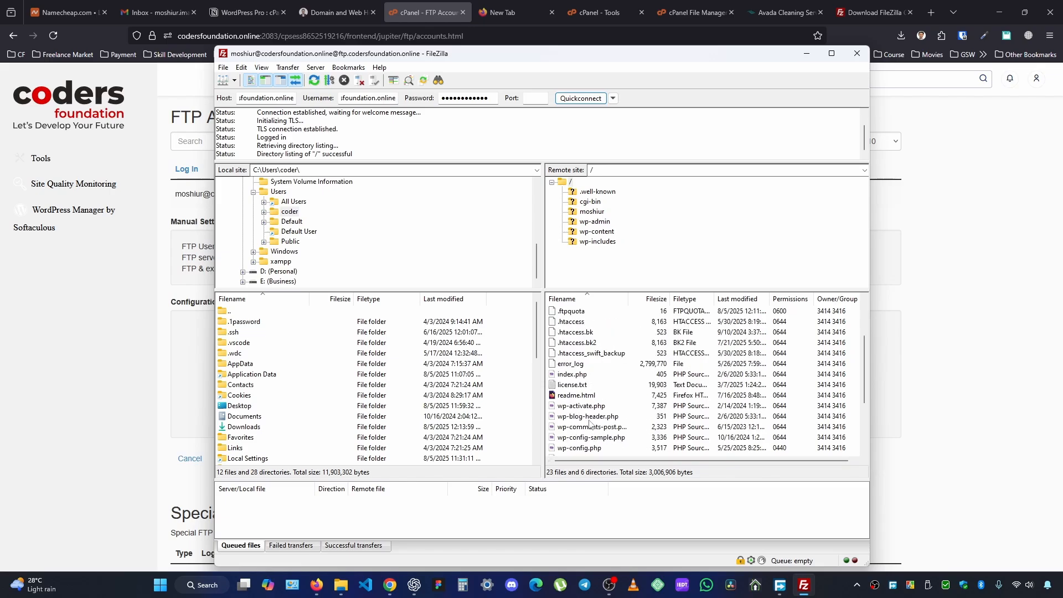
pyautogui.scroll(3, 592, 423)
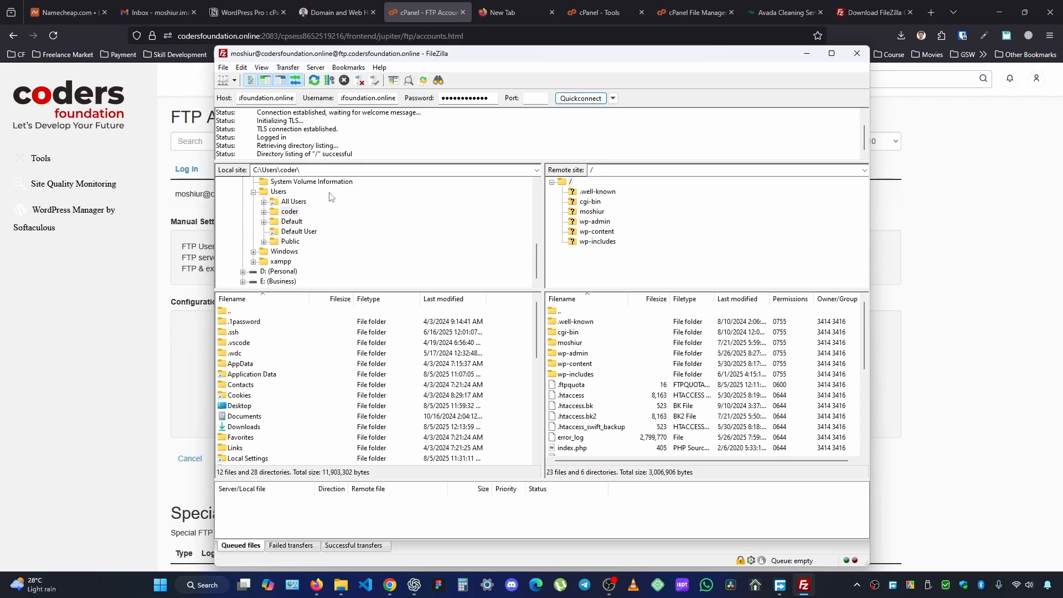
# - Clear FileZilla's saved quick-connect history from the Quickconnect dropdown
pyautogui.click(133, 315)
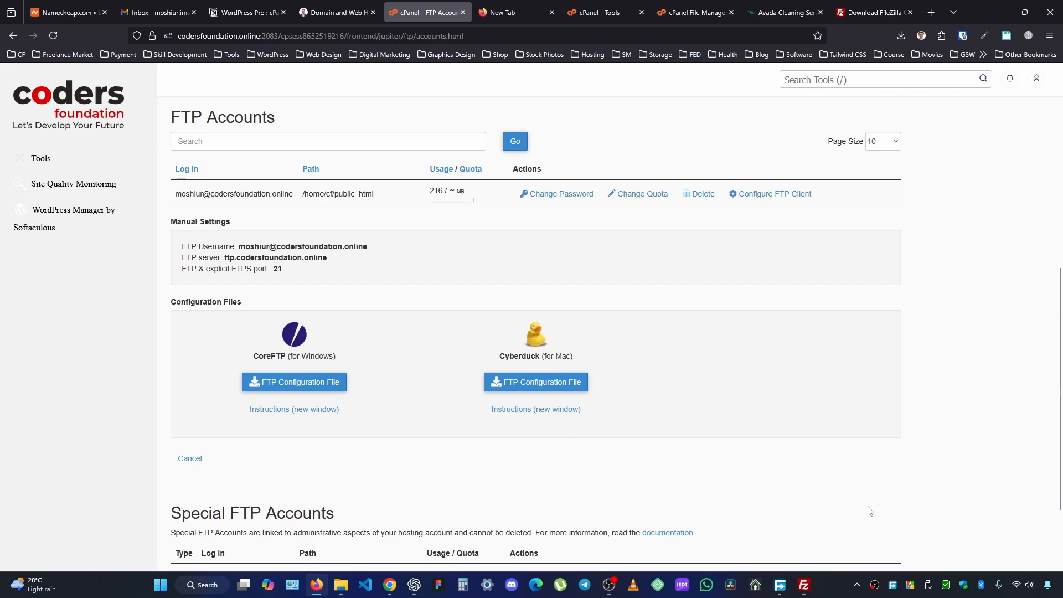
pyautogui.click(804, 585)
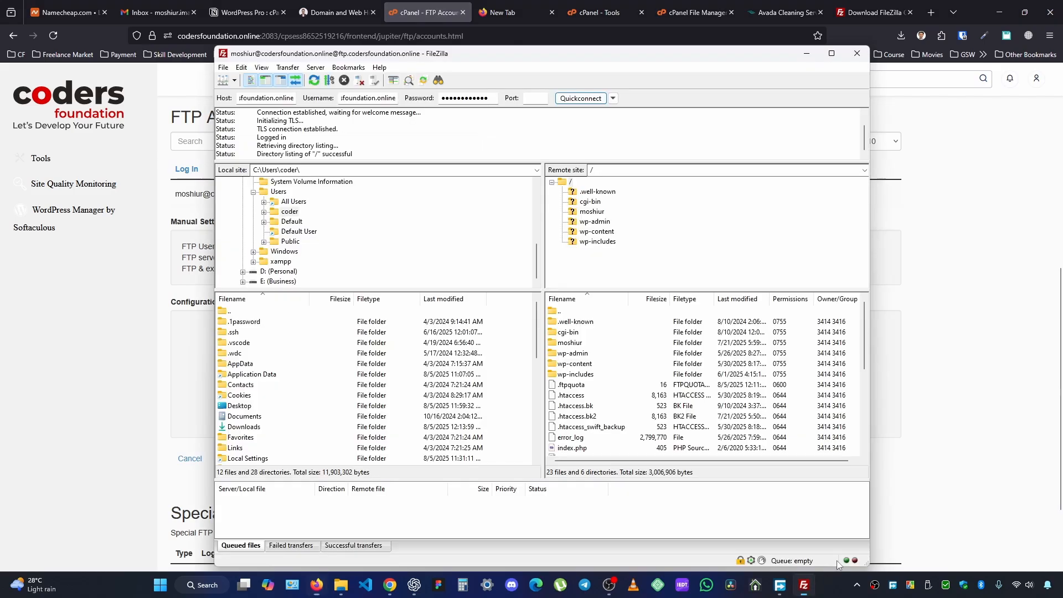
pyautogui.click(613, 99)
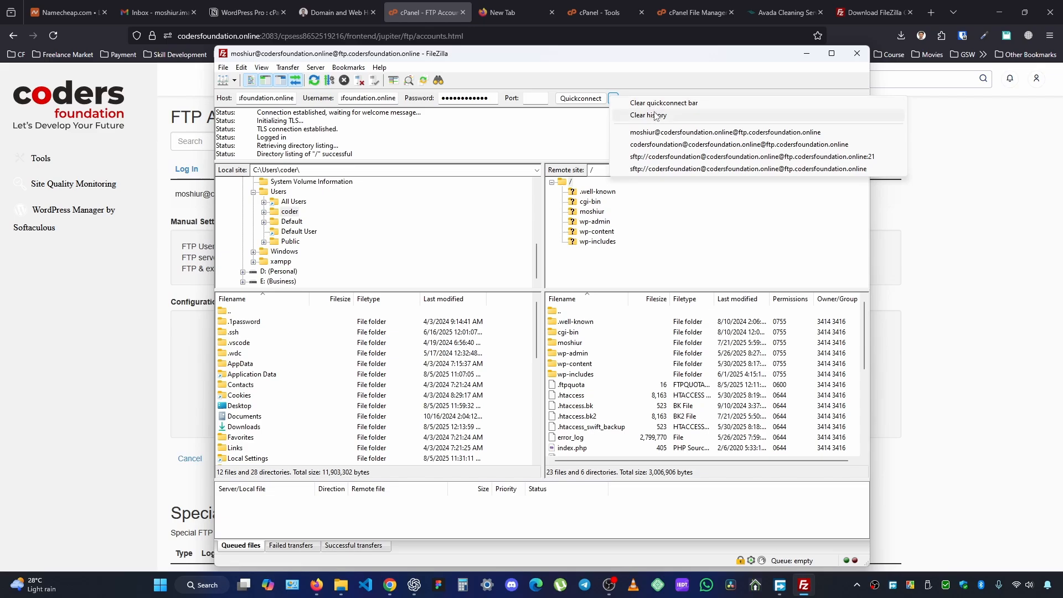
pyautogui.click(648, 115)
pyautogui.click(615, 99)
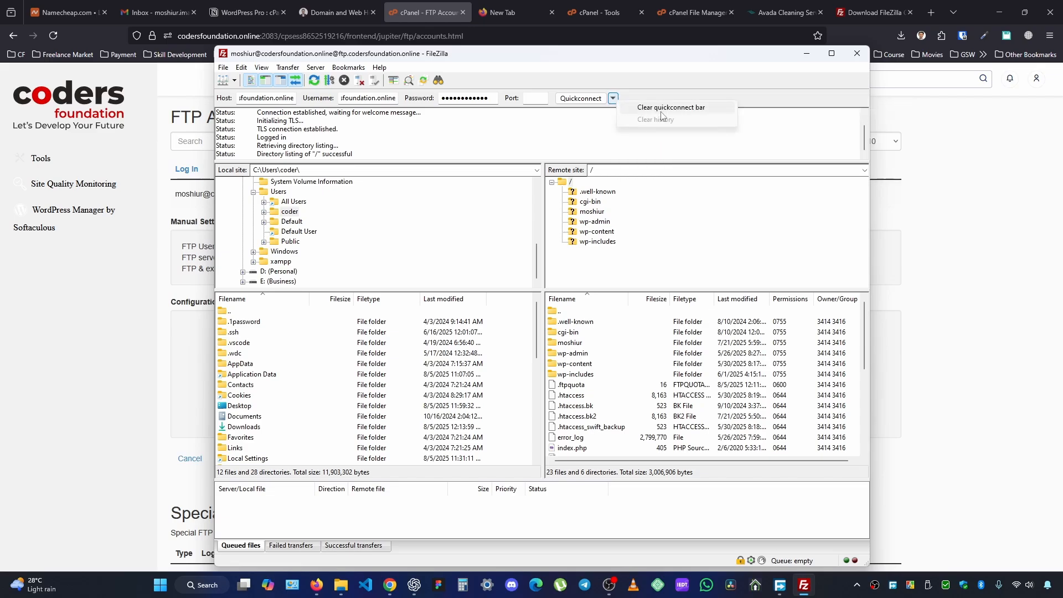
# - Disconnect from the server and add a new Site Manager entry named codersfoundation.online
pyautogui.click(654, 81)
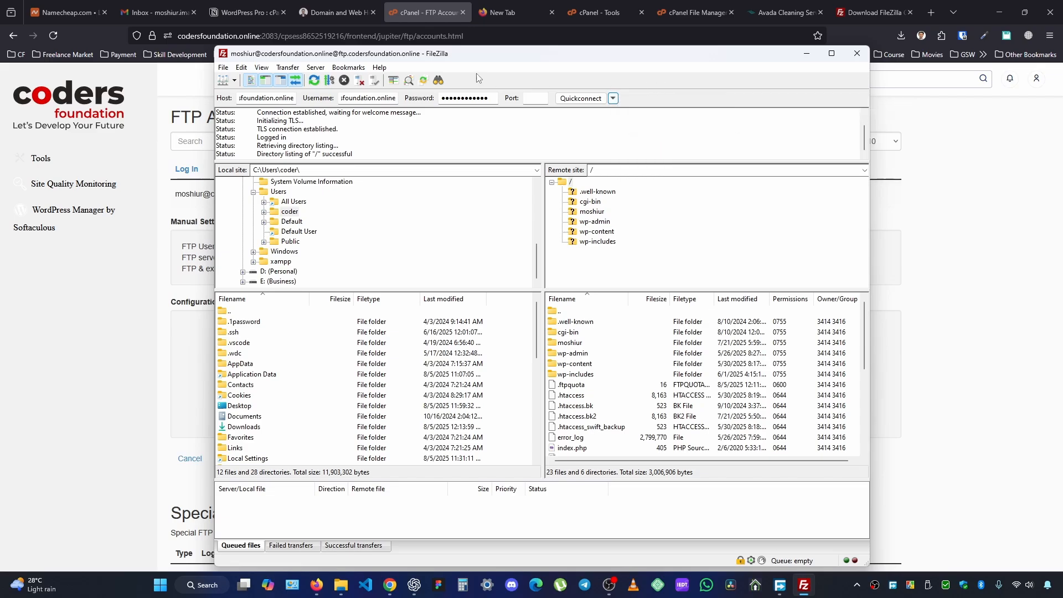
pyautogui.click(360, 83)
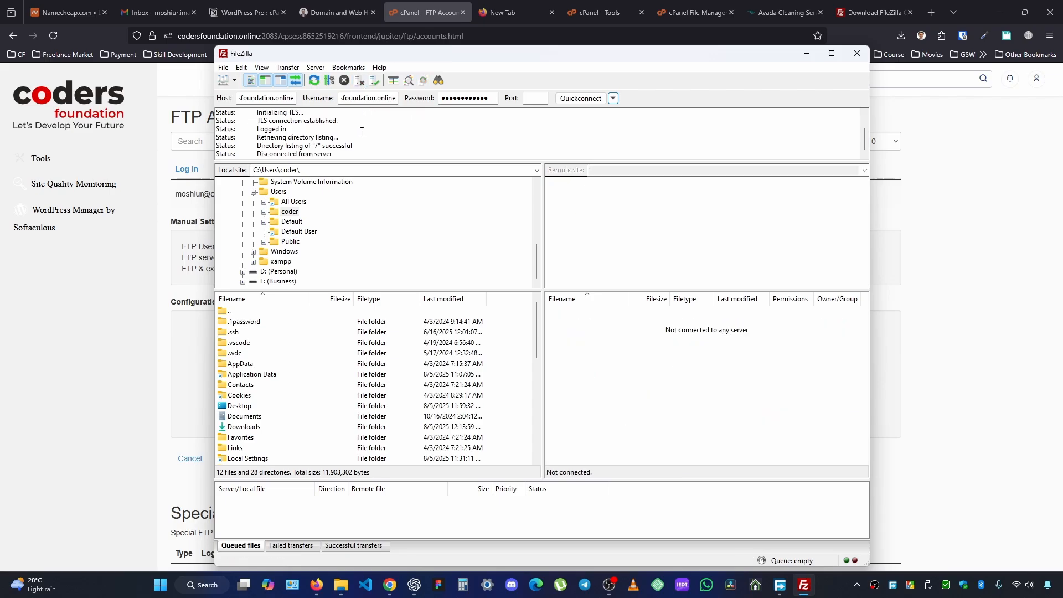
pyautogui.click(223, 82)
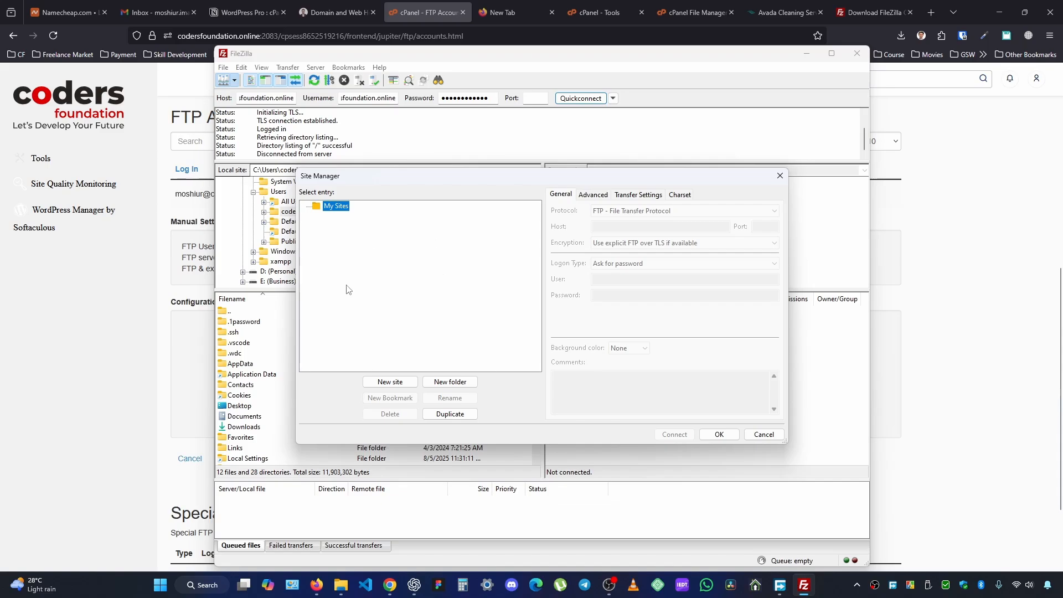
pyautogui.click(389, 381)
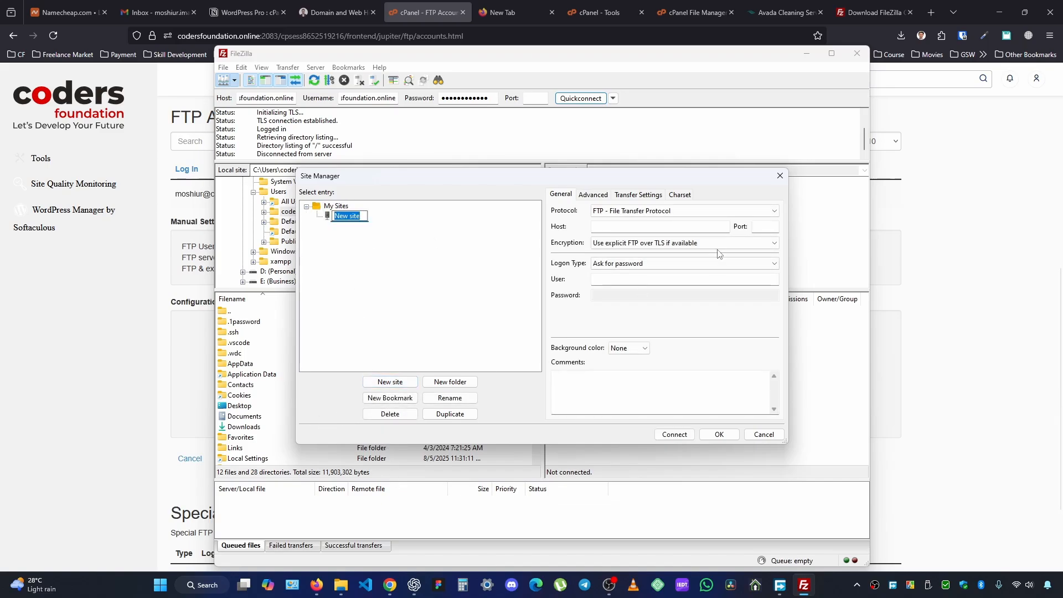
pyautogui.write('code')
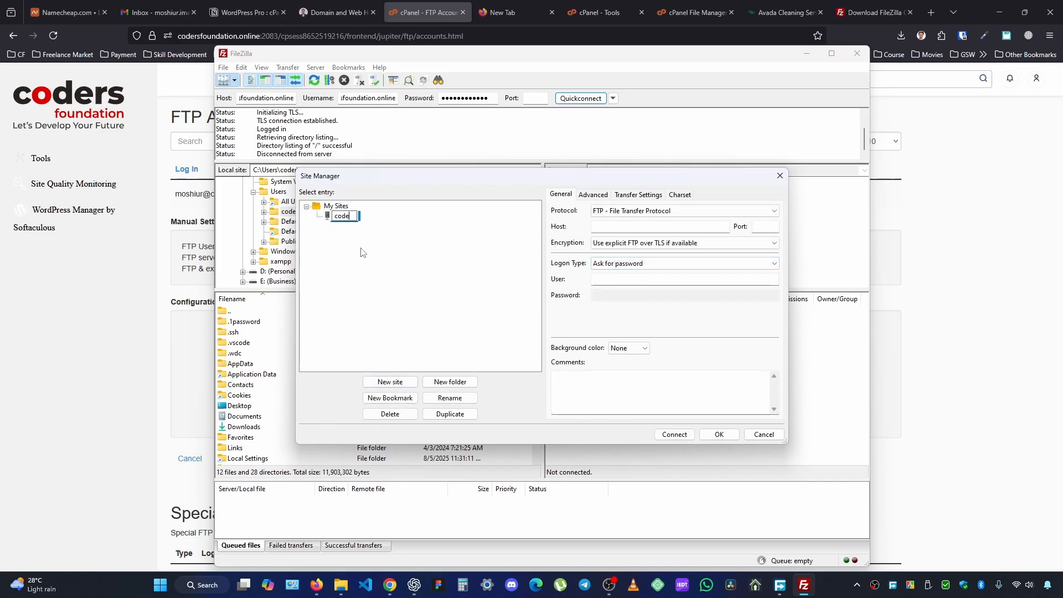
pyautogui.write('rsfoundation.online')
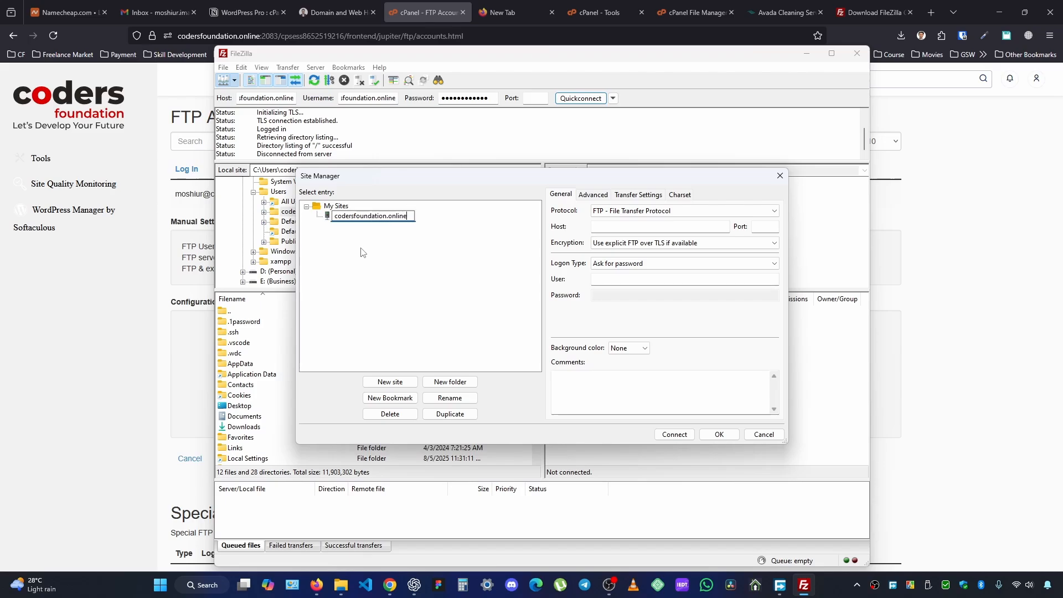
pyautogui.press('Return')
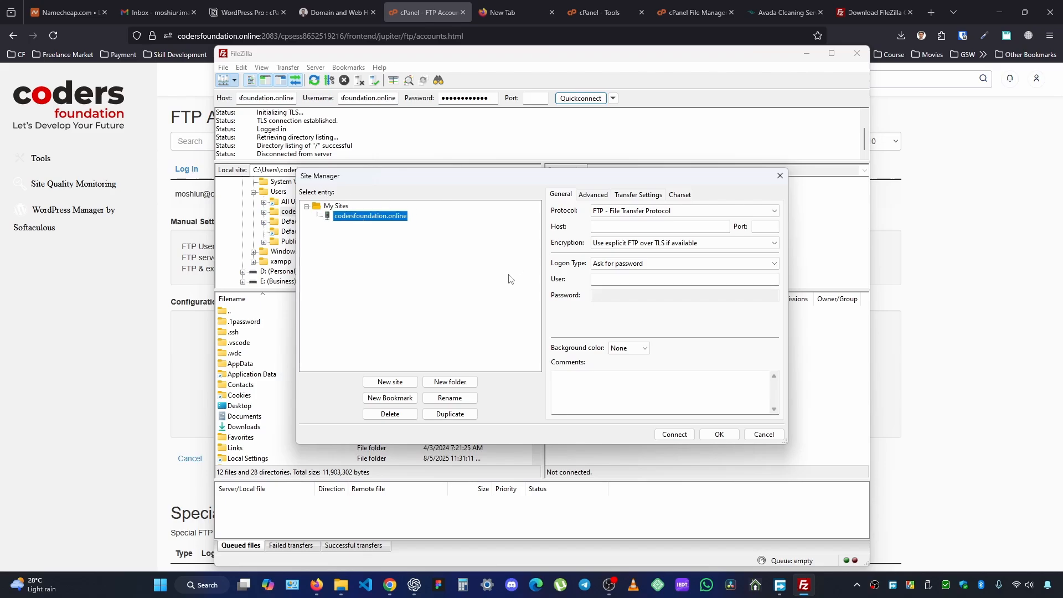
# - Set the new site's protocol to SFTP and return to cPanel's FTP Accounts page
pyautogui.click(620, 211)
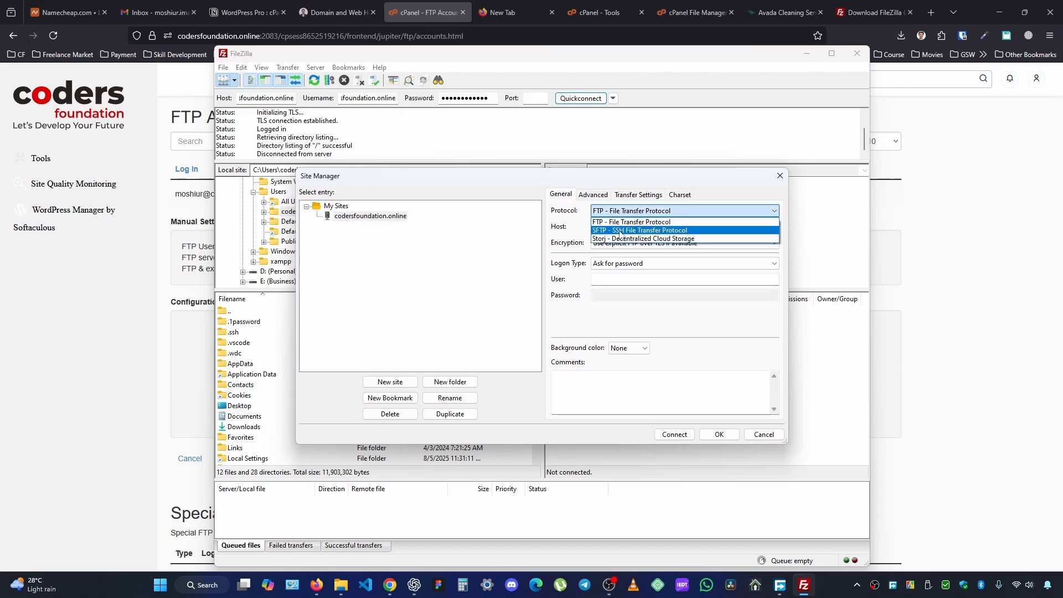
pyautogui.click(635, 231)
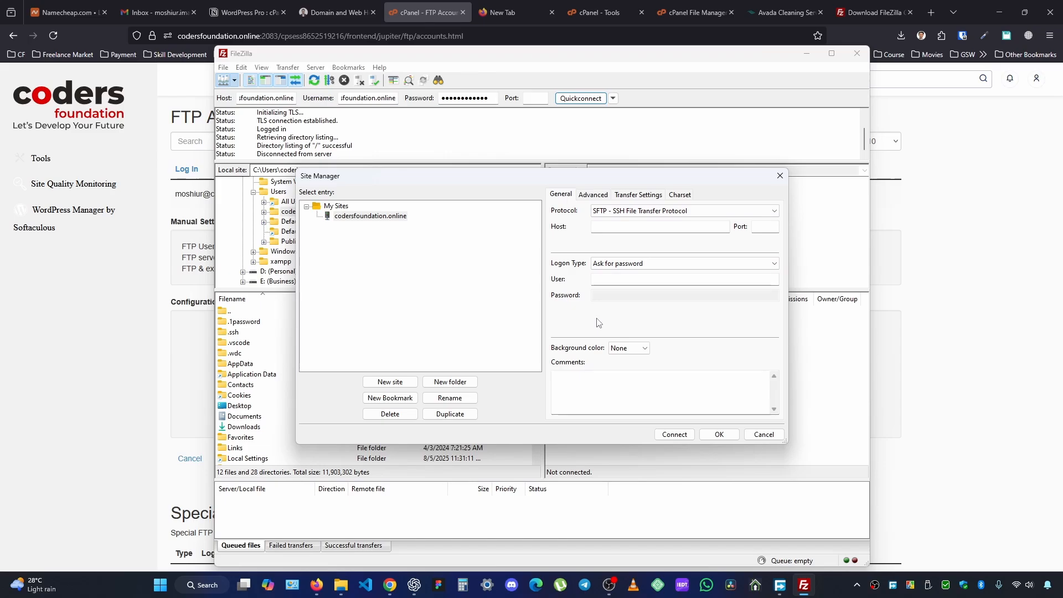
pyautogui.click(49, 286)
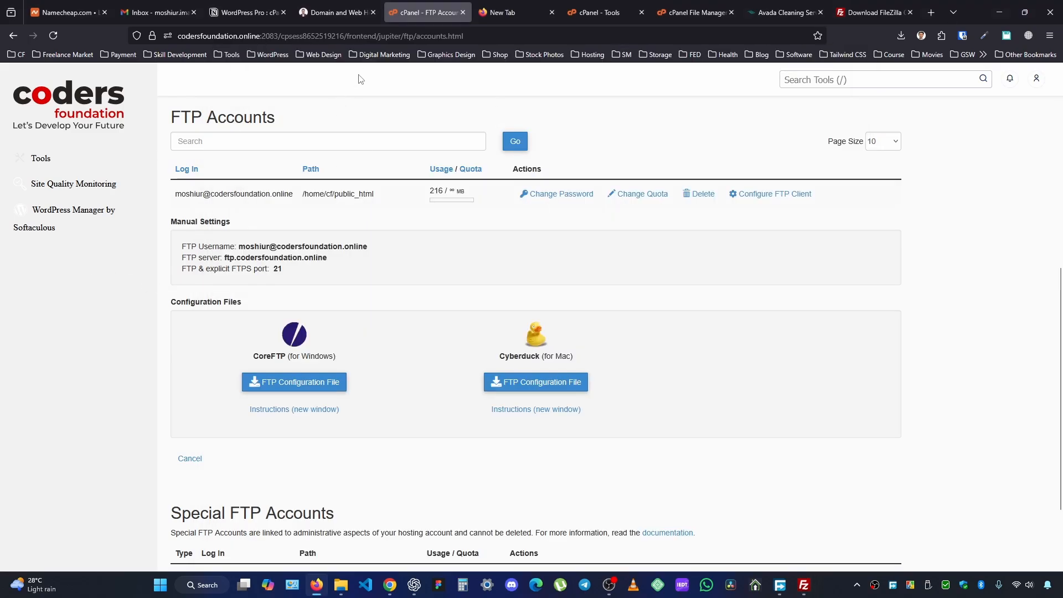
# - Search cPanel tools for 'ssh' and go to Security > SSH Access > Manage SSH Keys
pyautogui.click(599, 12)
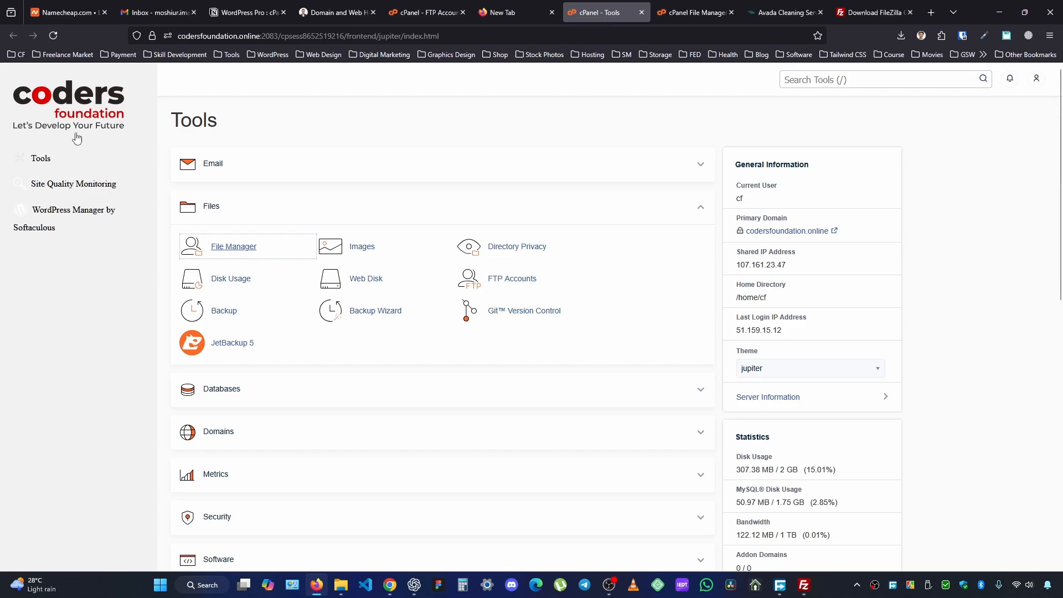
pyautogui.click(803, 81)
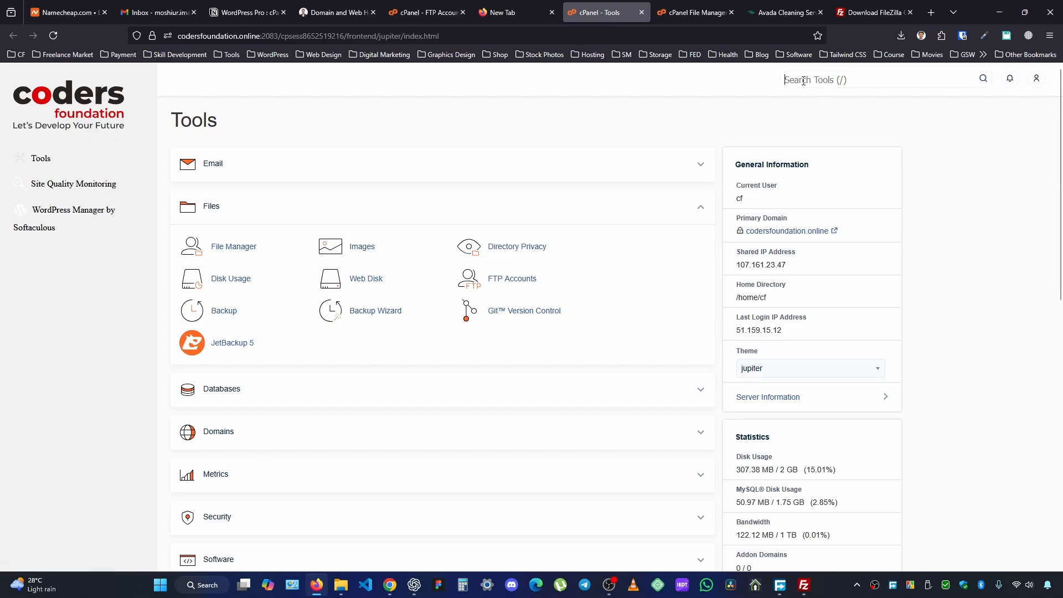
pyautogui.write('ssh')
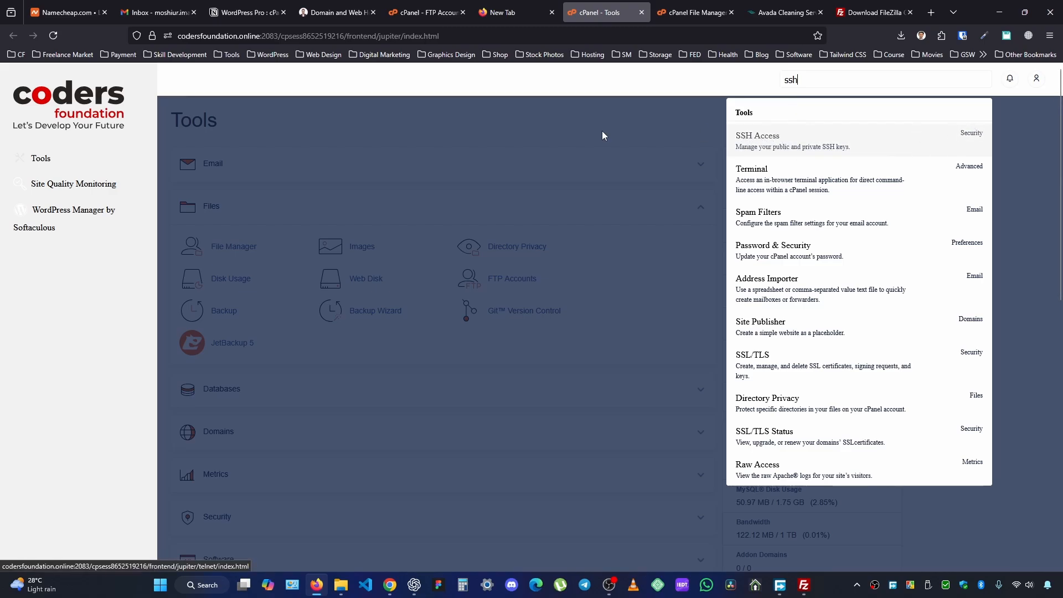
pyautogui.click(541, 134)
pyautogui.scroll(-4, 248, 379)
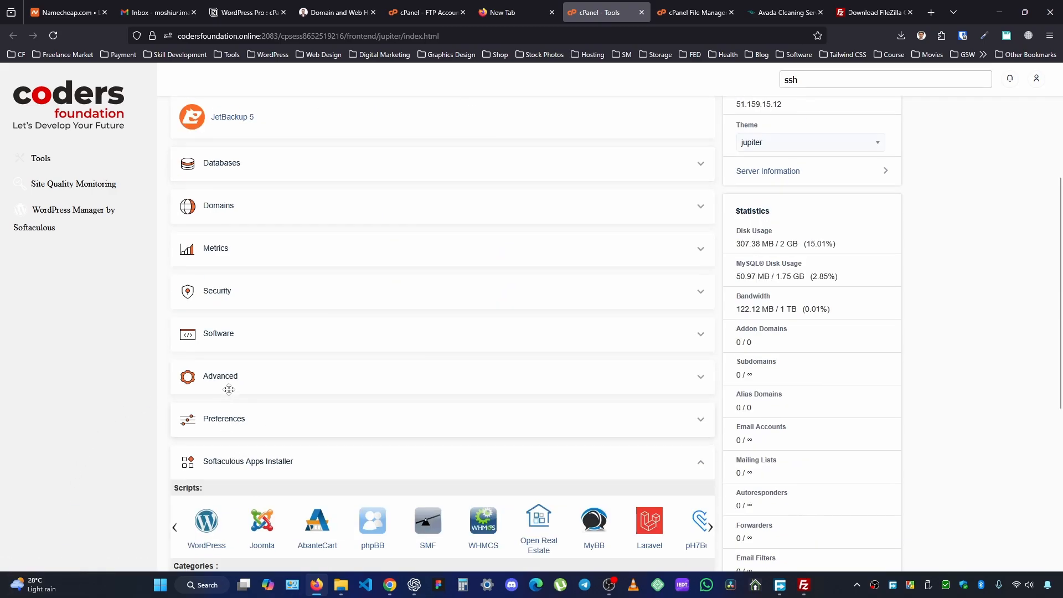
pyautogui.click(693, 302)
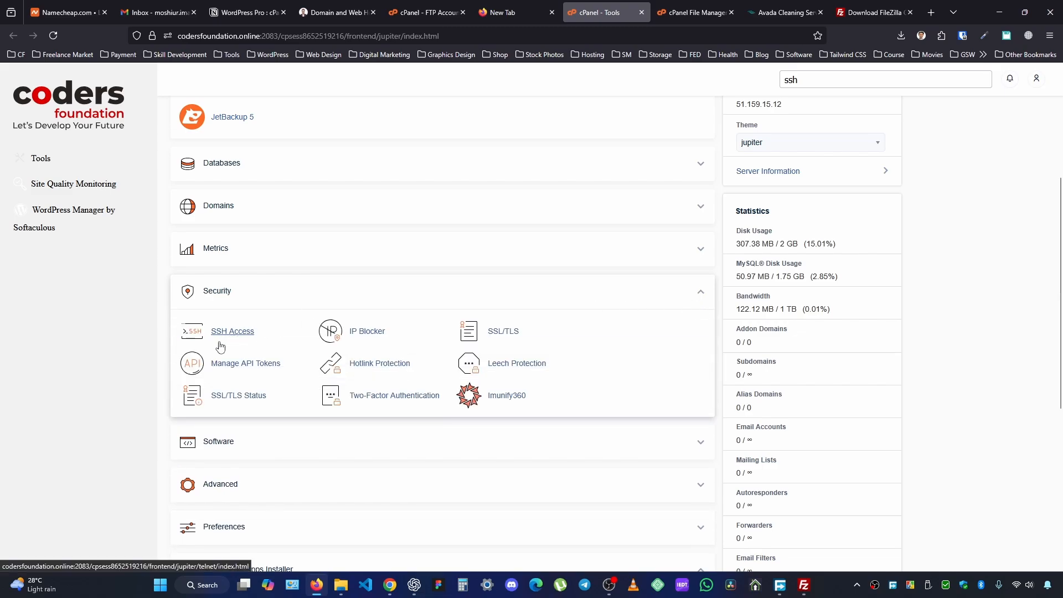
pyautogui.click(237, 344)
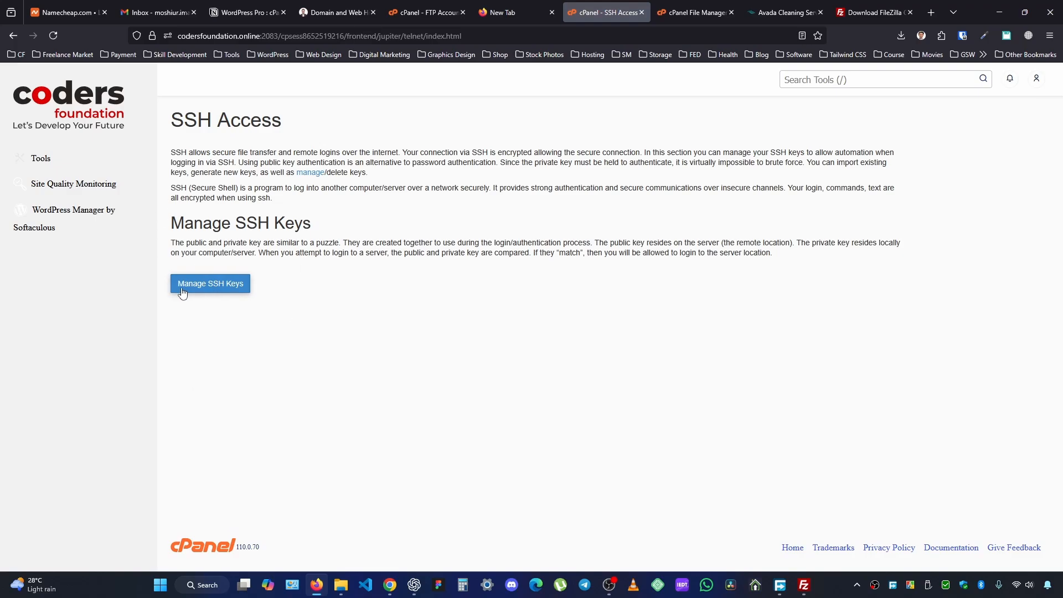
pyautogui.click(205, 297)
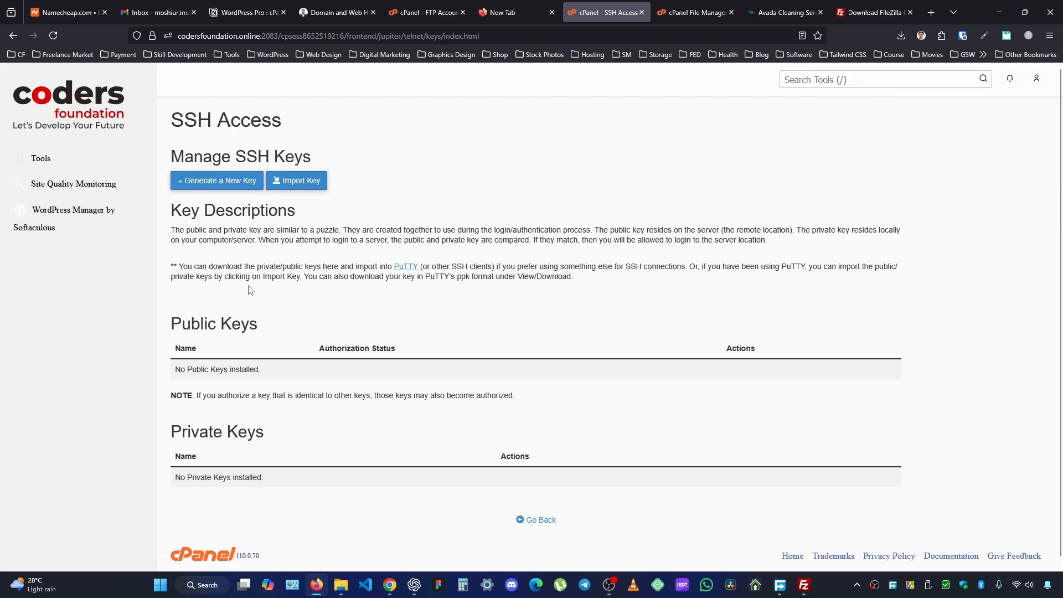
# - Start a new SSH key and generate a strong password, keeping a copy in a spare tab
pyautogui.click(205, 183)
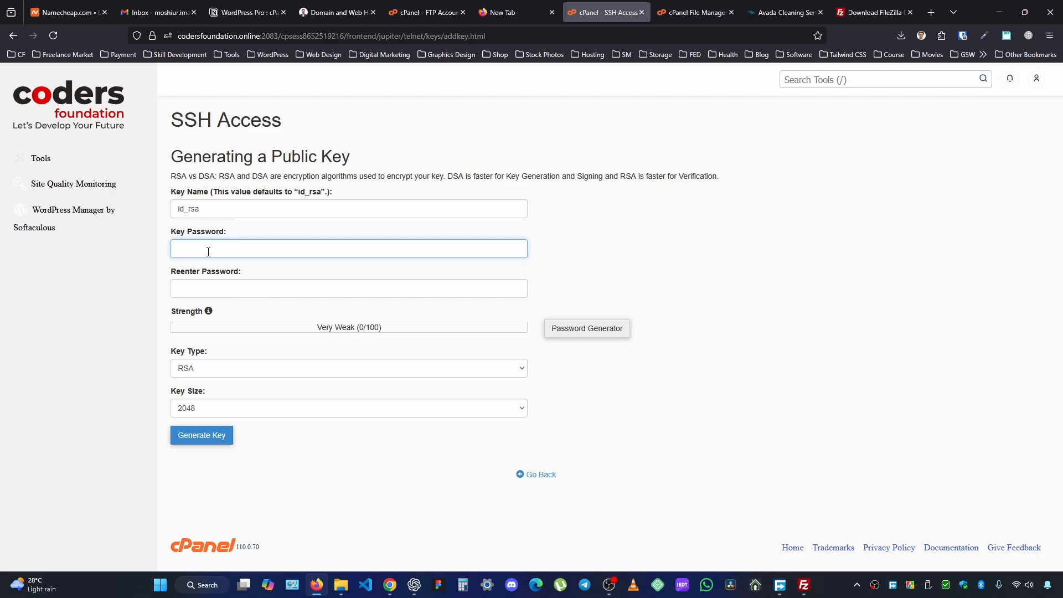
pyautogui.write('a')
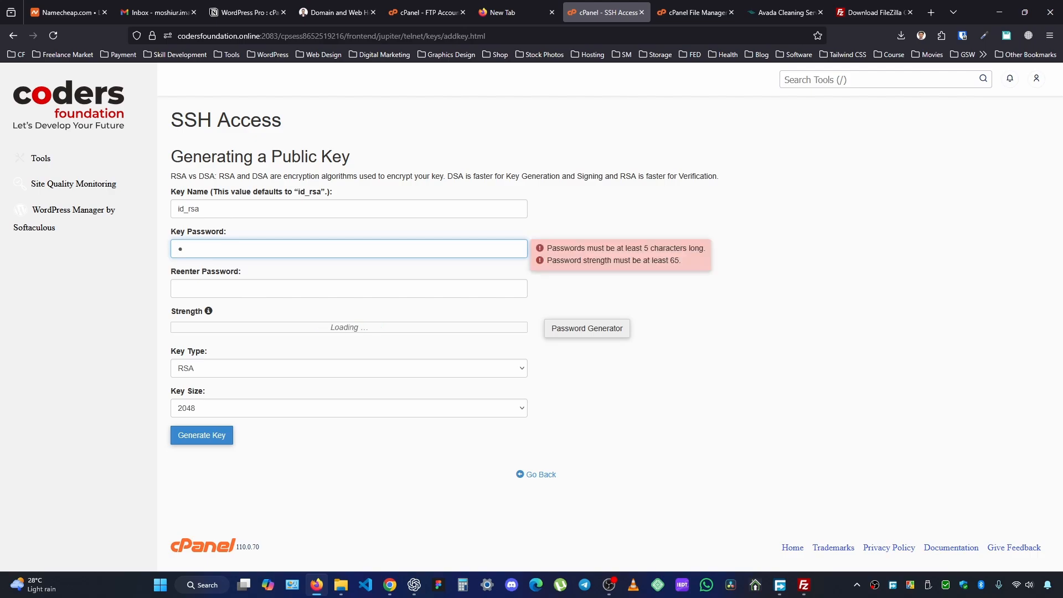
pyautogui.press('BackSpace')
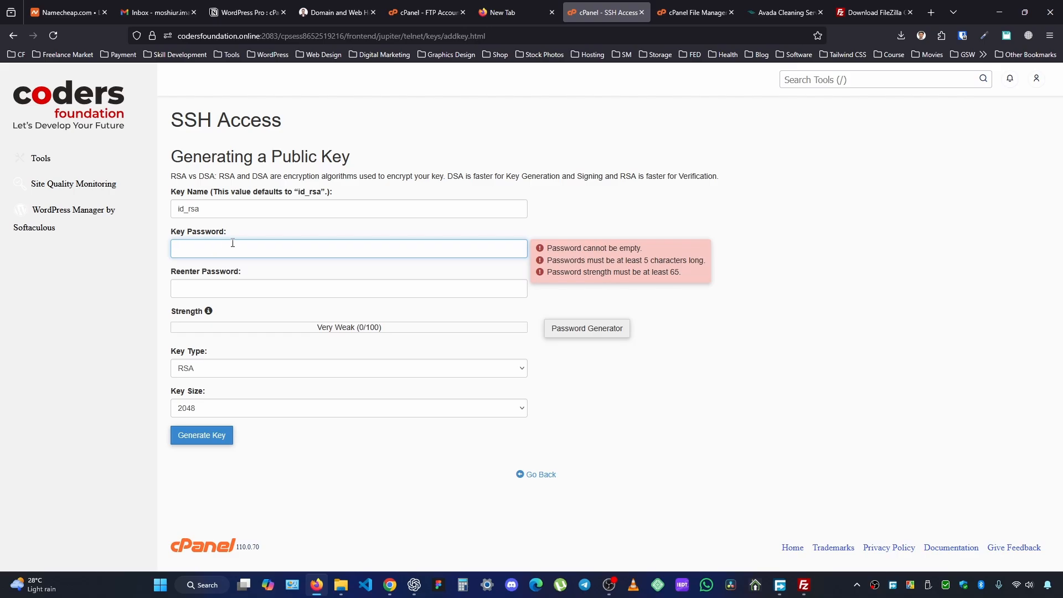
pyautogui.click(595, 331)
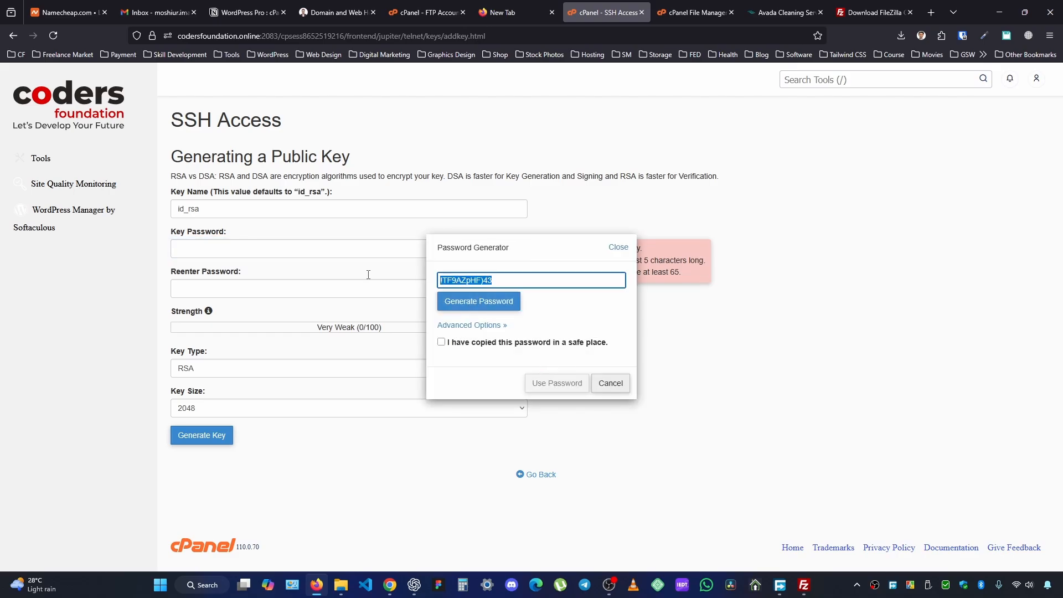
pyautogui.hotkey('ctrl', 'c')
pyautogui.click(932, 12)
pyautogui.hotkey('ctrl', 'v')
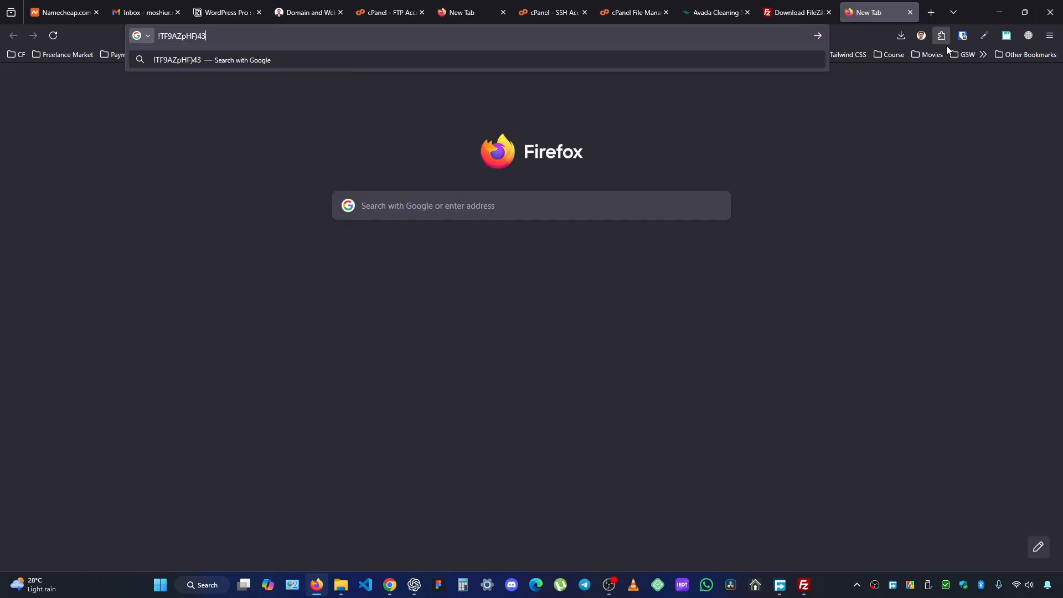
# - Apply the generated password and create the 2048-bit RSA key id_rsa
pyautogui.click(388, 7)
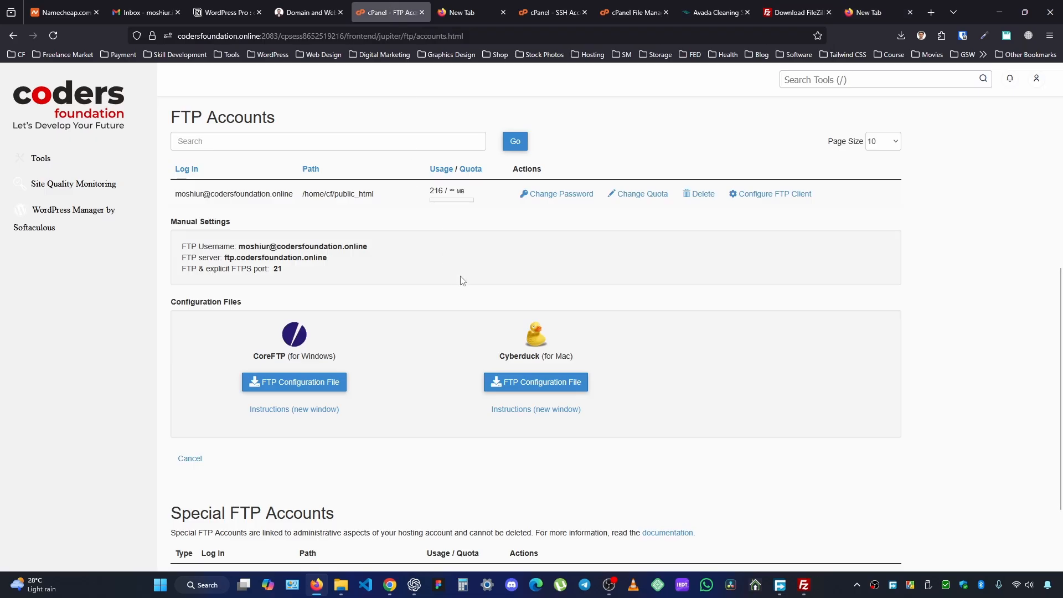
pyautogui.click(551, 12)
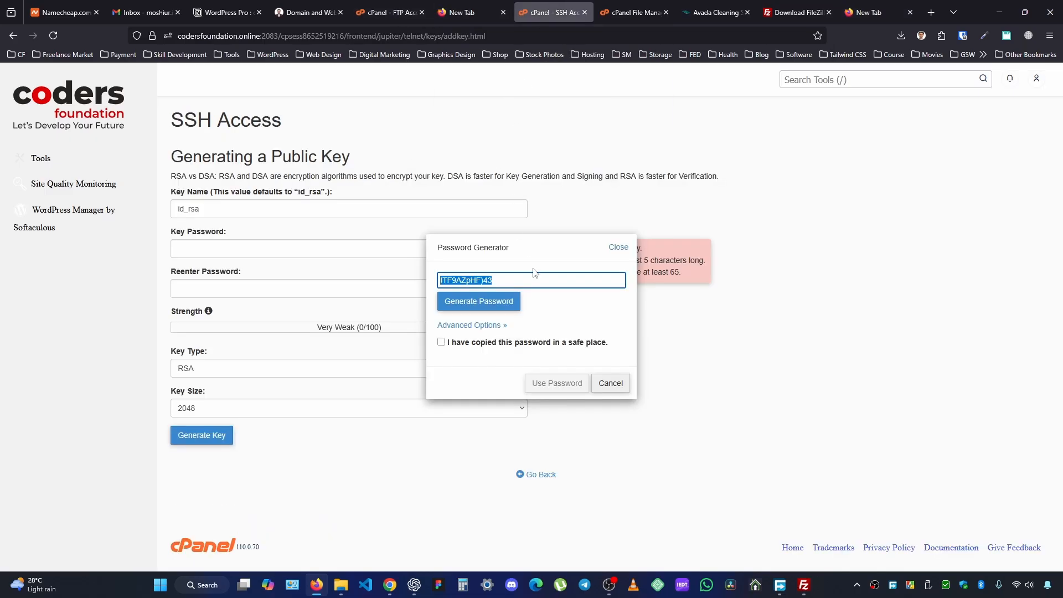
pyautogui.click(490, 342)
pyautogui.click(551, 382)
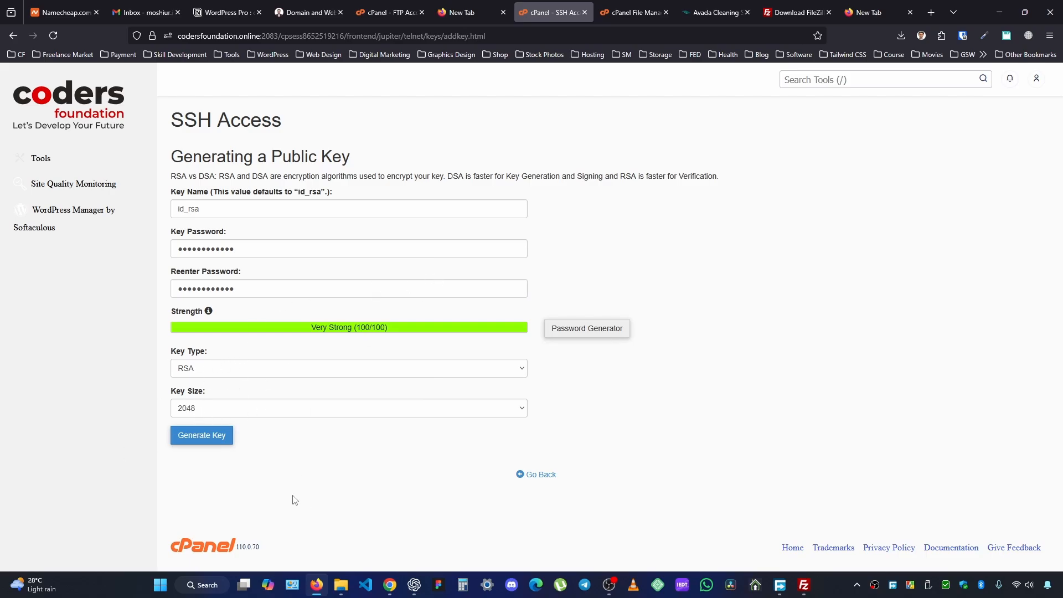
pyautogui.click(197, 439)
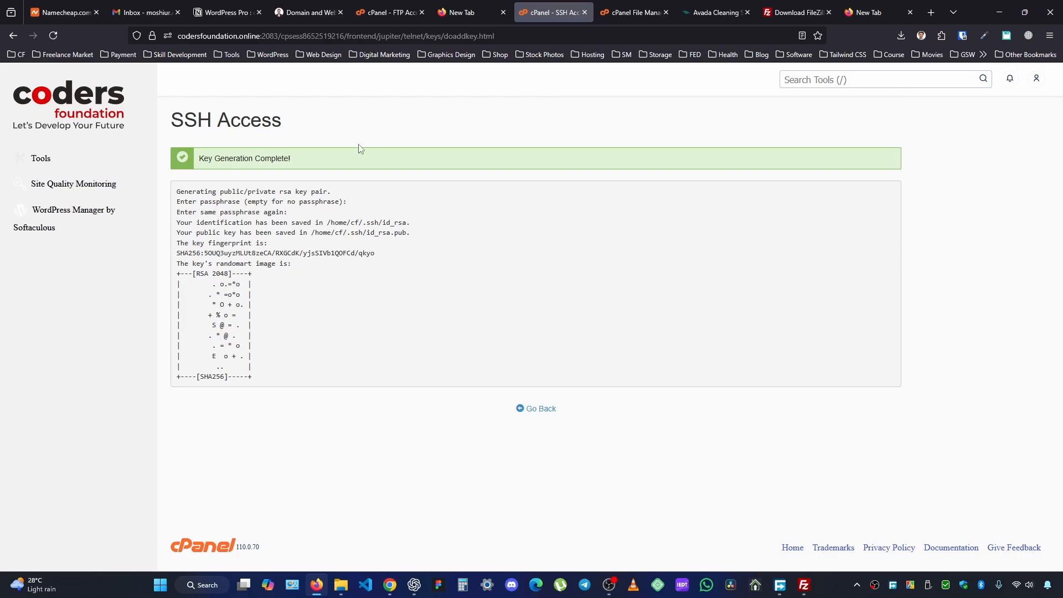
# - Authorize the id_rsa public key and confirm its authorized status in the key list
pyautogui.click(541, 413)
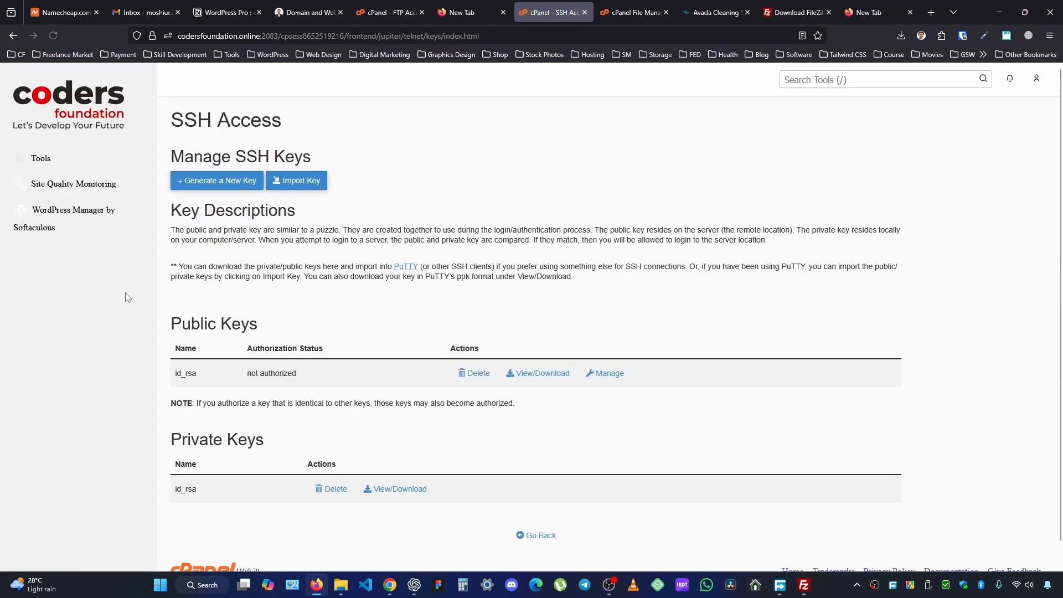
pyautogui.scroll(-1, 195, 336)
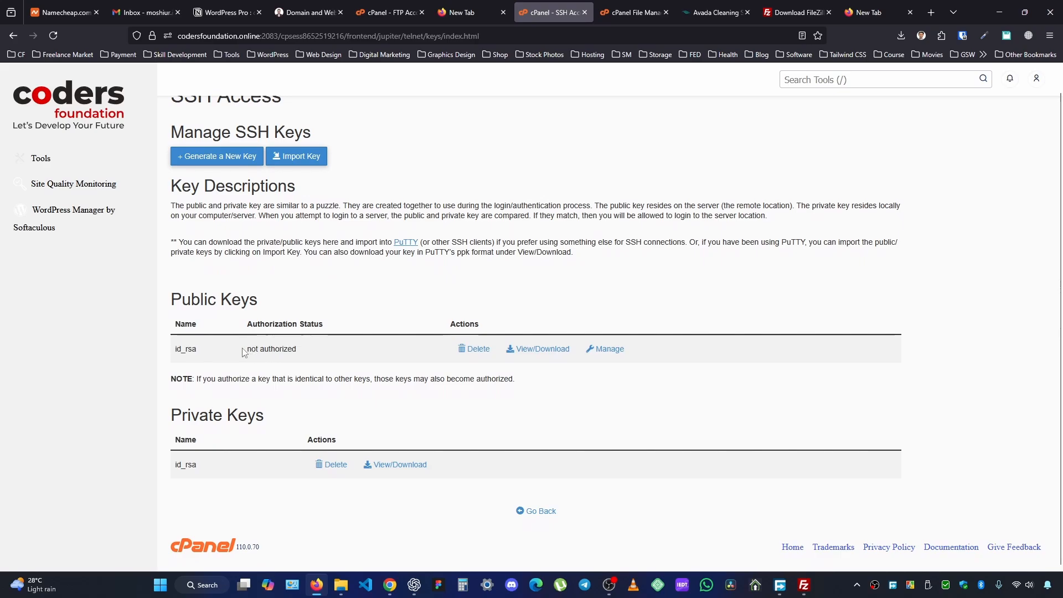
pyautogui.moveTo(247, 348); pyautogui.dragTo(318, 349)
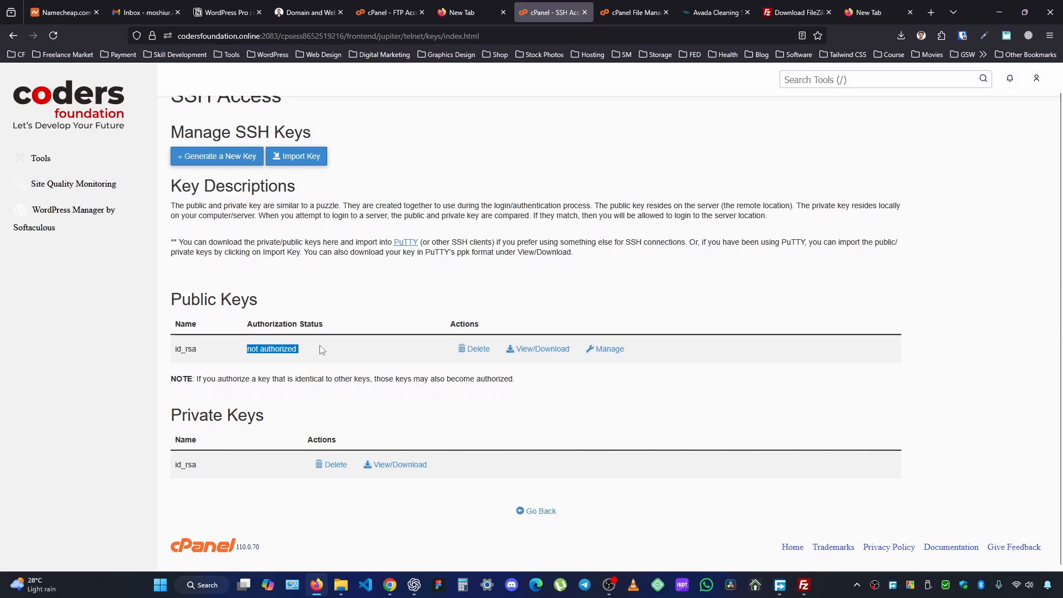
pyautogui.click(354, 348)
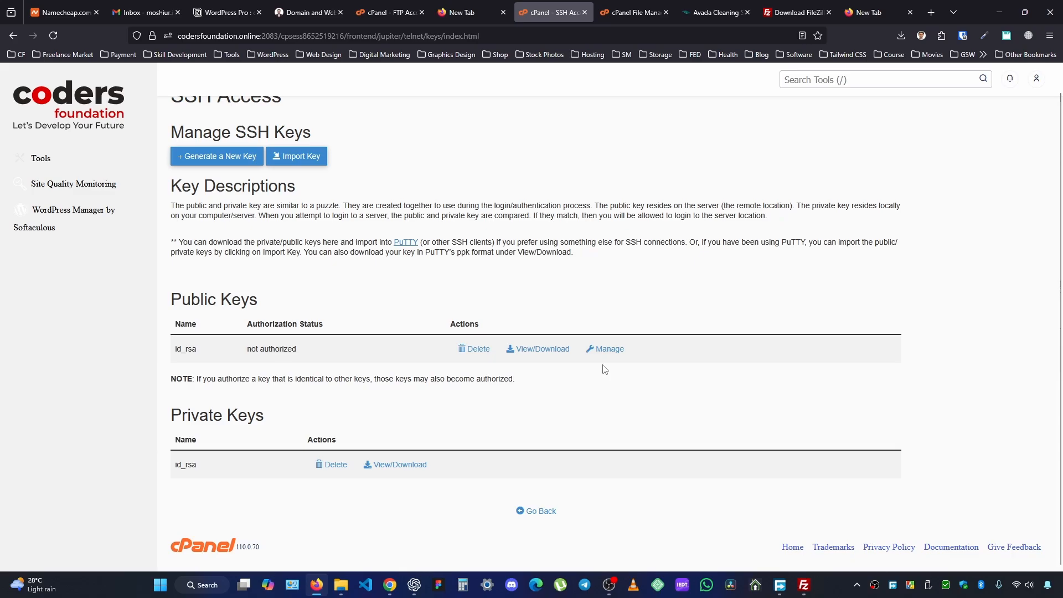
pyautogui.click(609, 349)
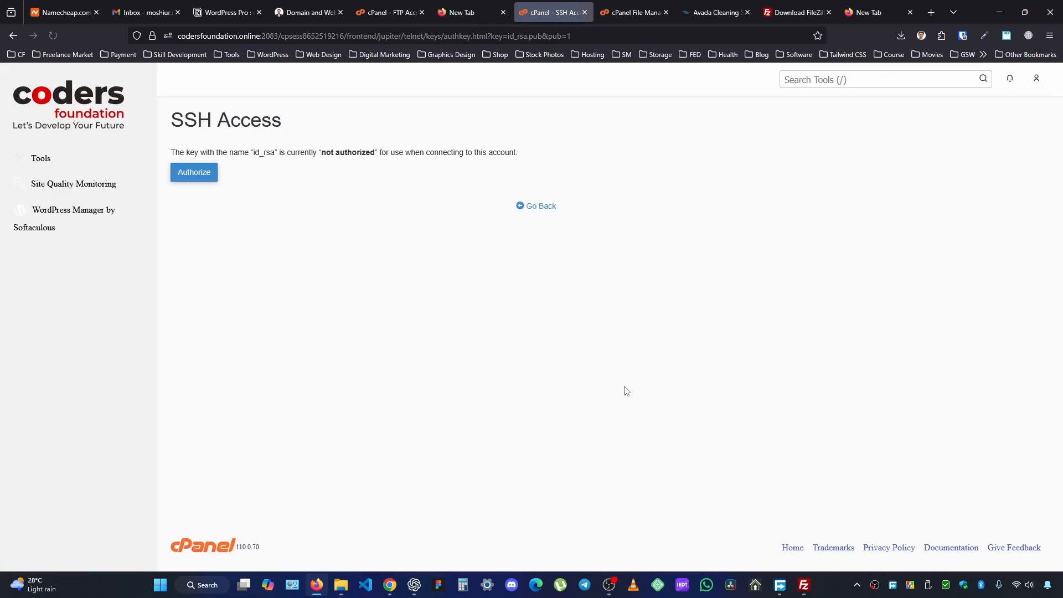
pyautogui.click(195, 176)
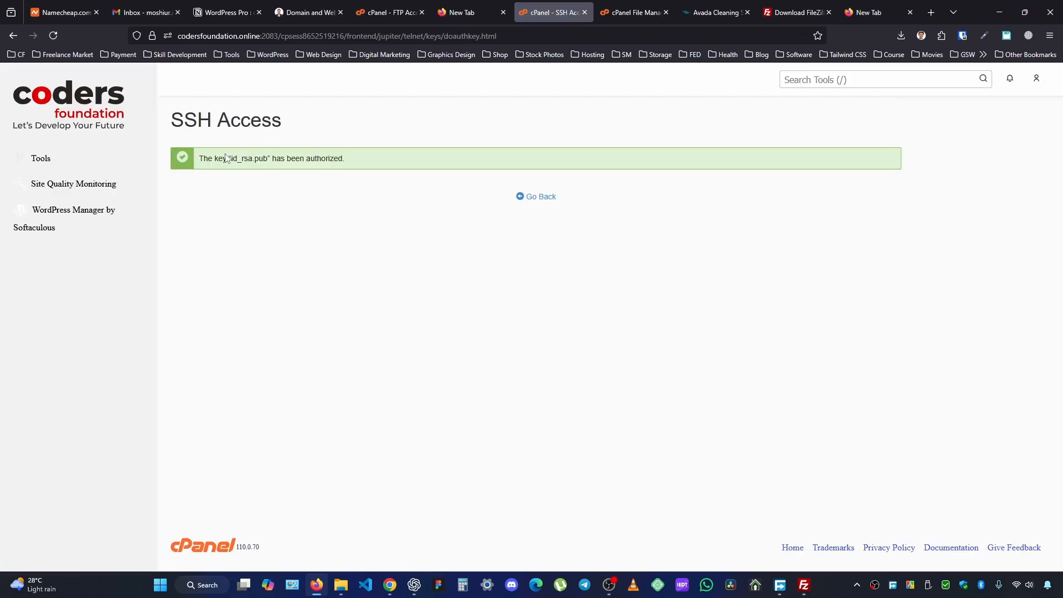
pyautogui.click(539, 197)
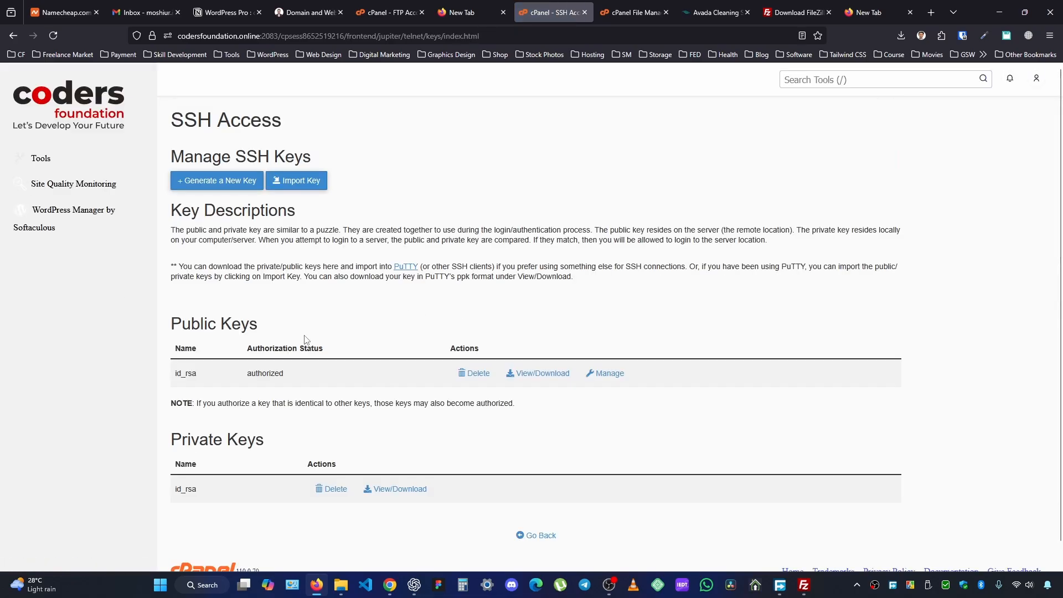
pyautogui.scroll(-1, 306, 338)
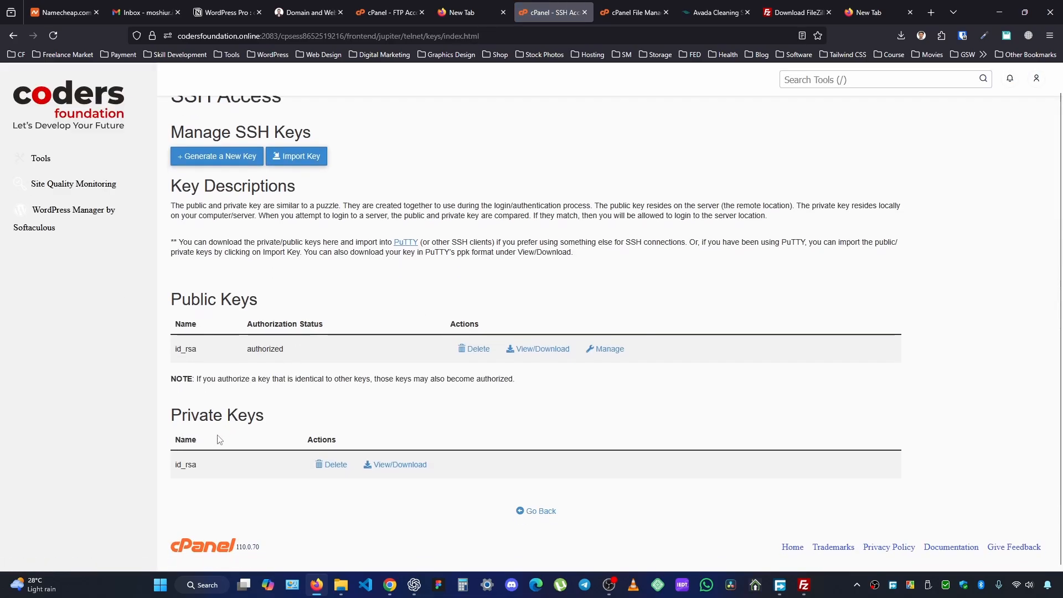
# - Open the id_rsa private key view and copy the saved passphrase from a blank tab
pyautogui.click(380, 466)
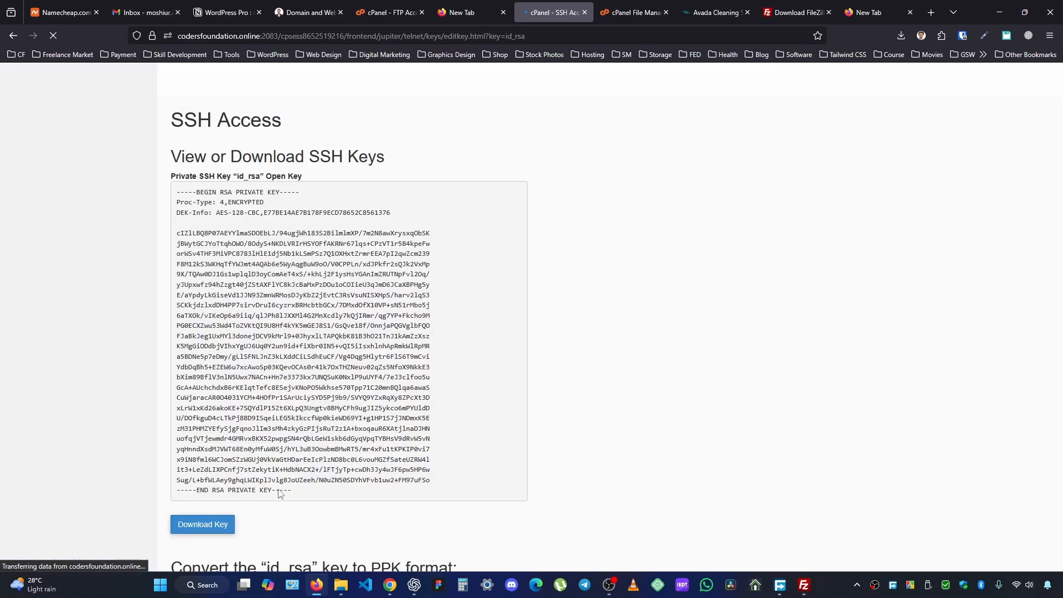
pyautogui.scroll(-3, 279, 494)
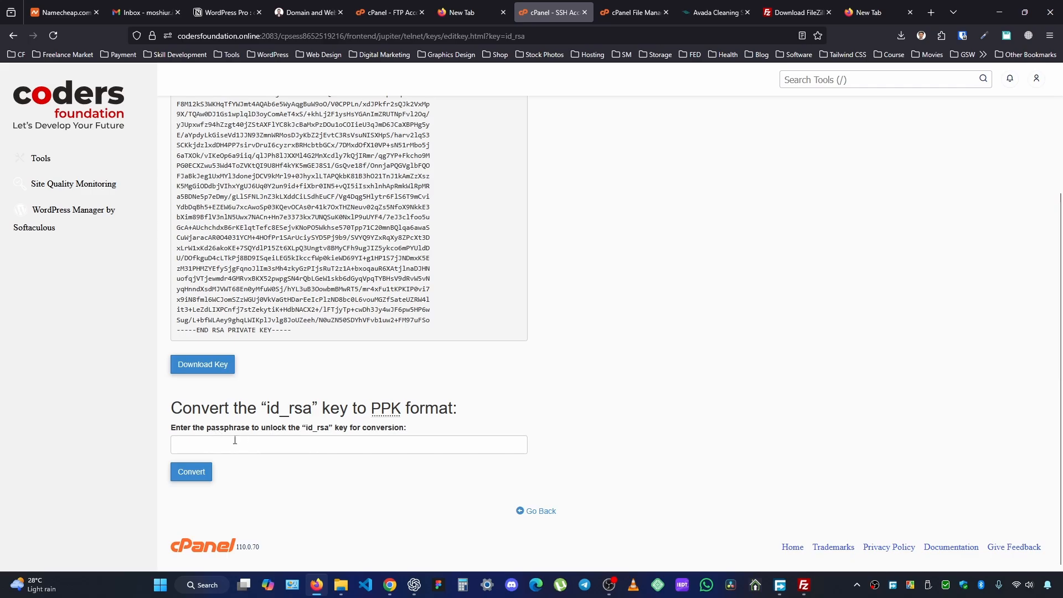
pyautogui.hotkey('ctrl', 't')
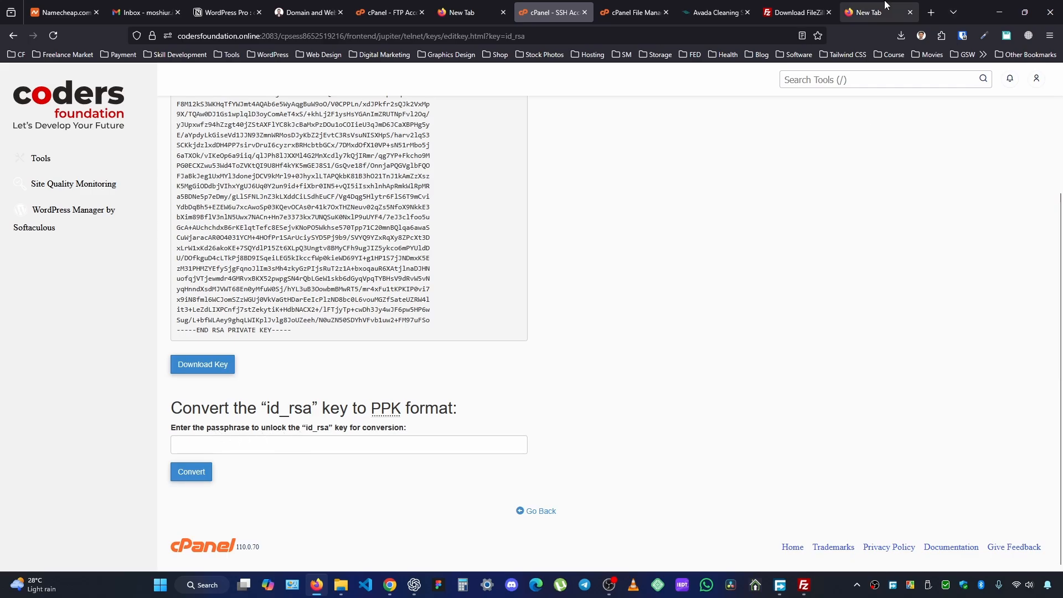
pyautogui.hotkey('ctrl', 'v')
pyautogui.moveTo(223, 40); pyautogui.dragTo(1, 42)
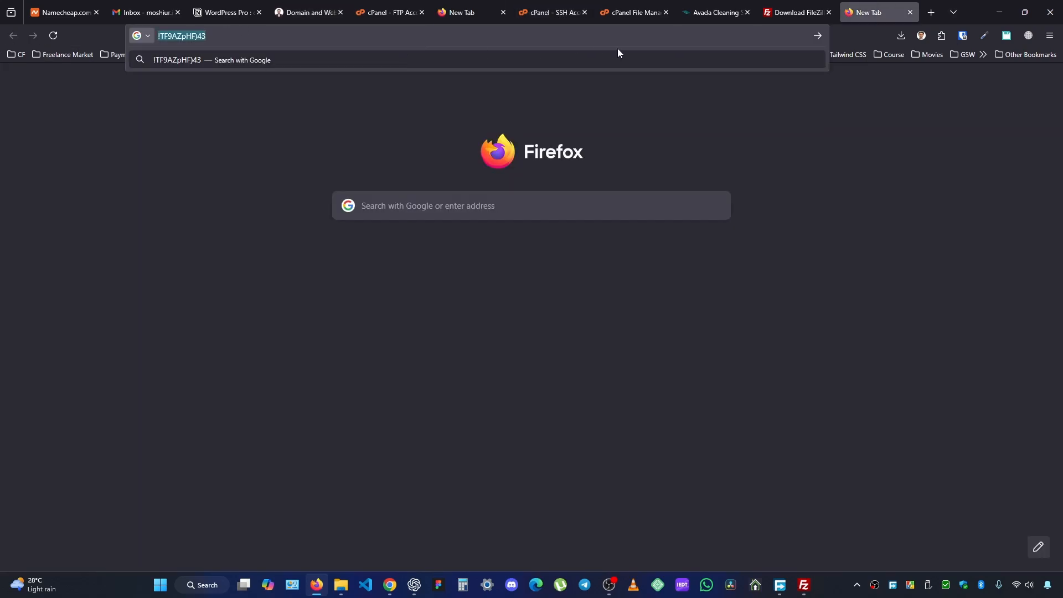
pyautogui.click(619, 8)
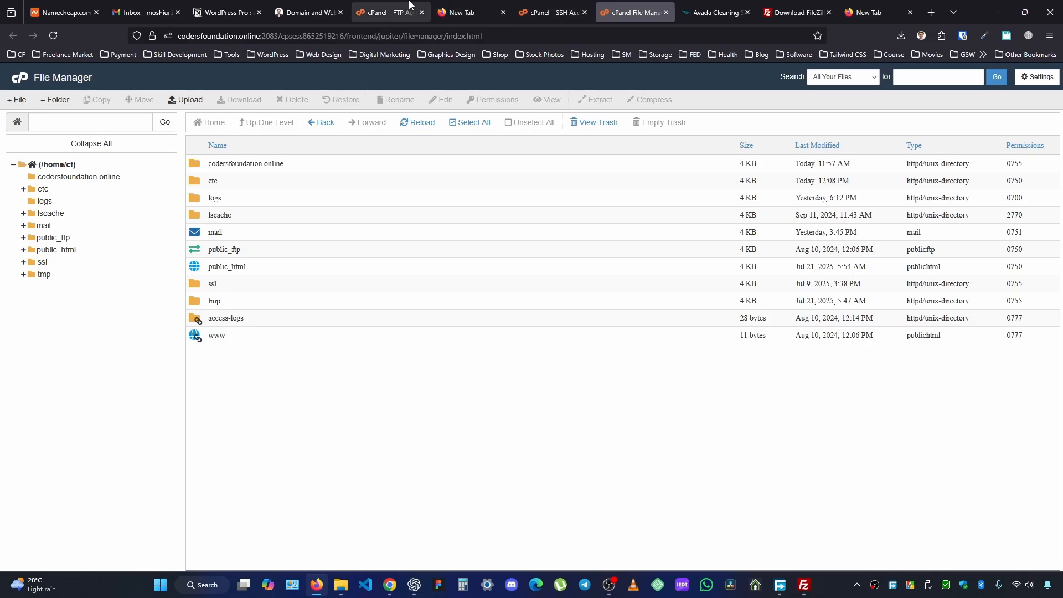
pyautogui.click(409, 6)
pyautogui.click(548, 10)
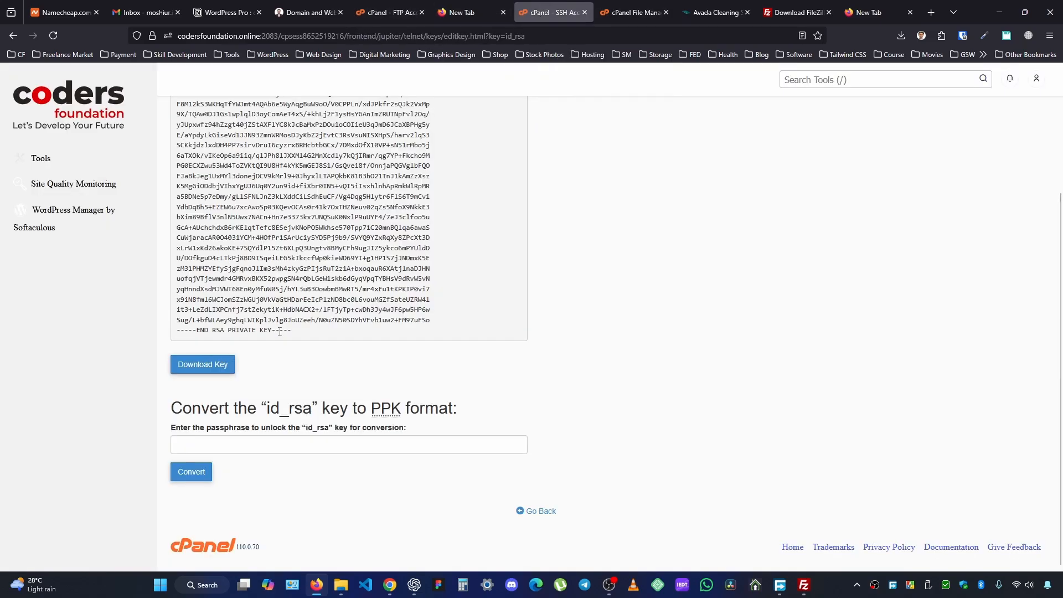
# - Enter the passphrase, convert id_rsa to PPK format, and download id_rsa.ppk
pyautogui.click(263, 444)
pyautogui.hotkey('ctrl', 'v')
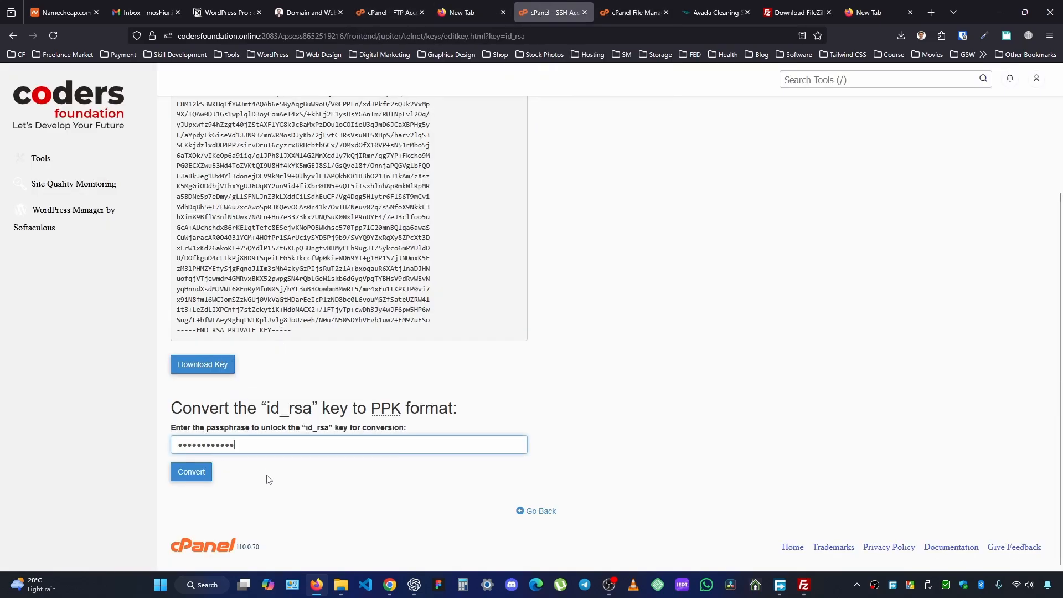
pyautogui.click(190, 473)
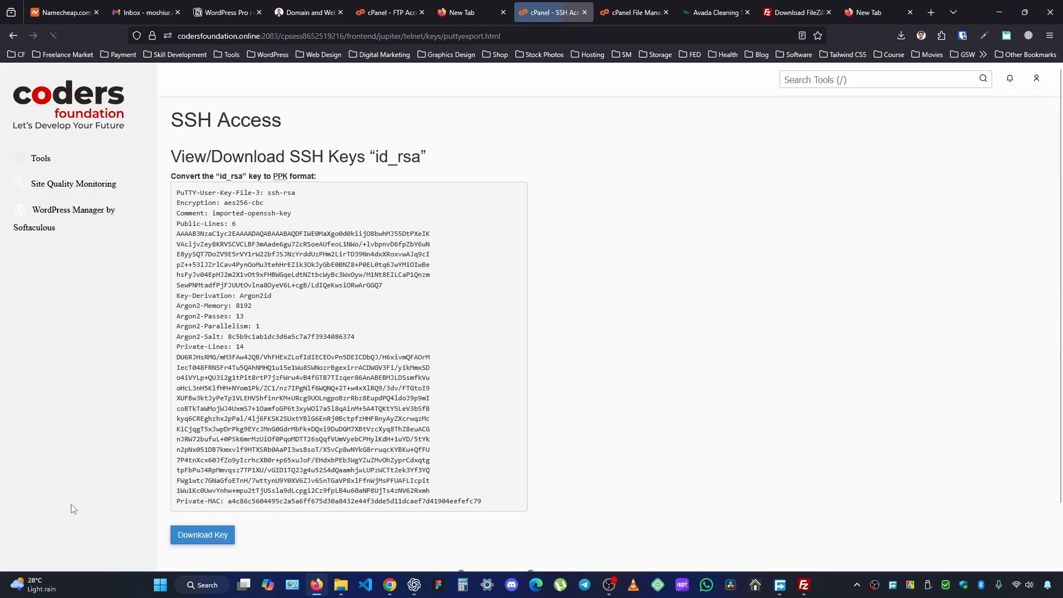
pyautogui.scroll(-2, 642, 260)
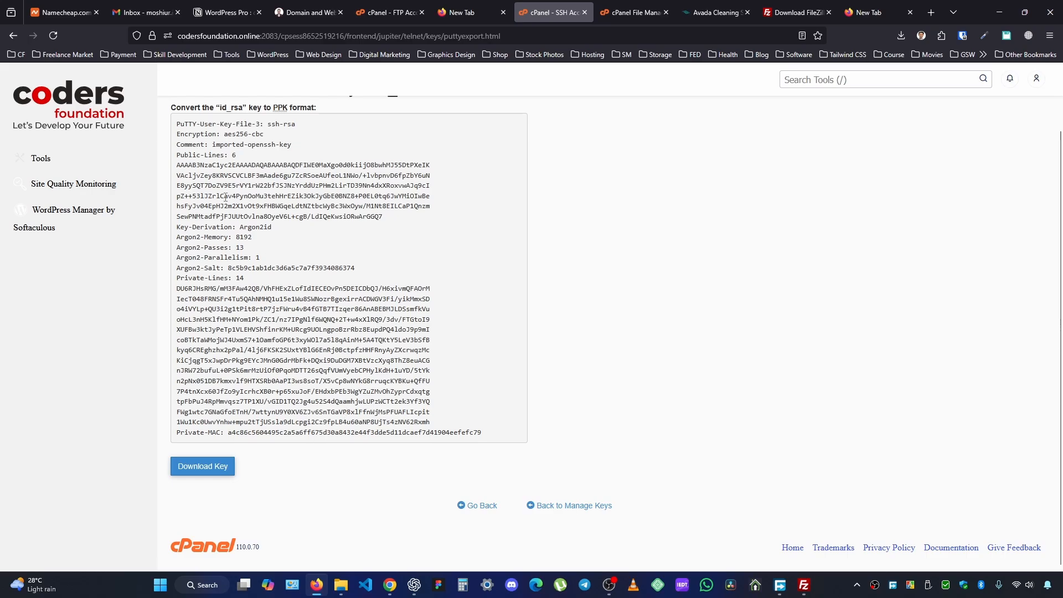
pyautogui.click(200, 470)
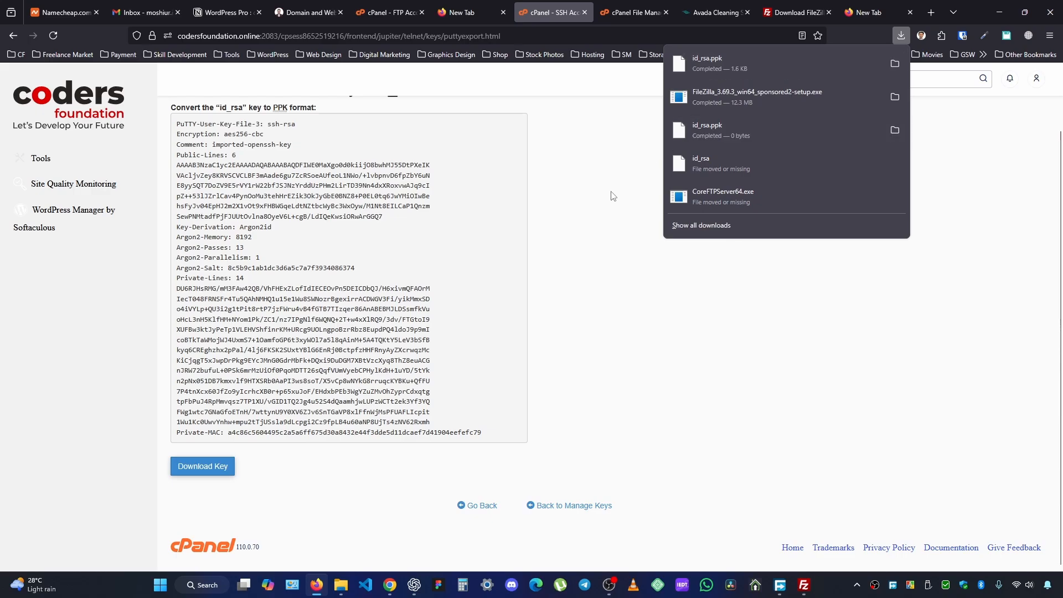
pyautogui.click(601, 213)
pyautogui.scroll(2, 492, 295)
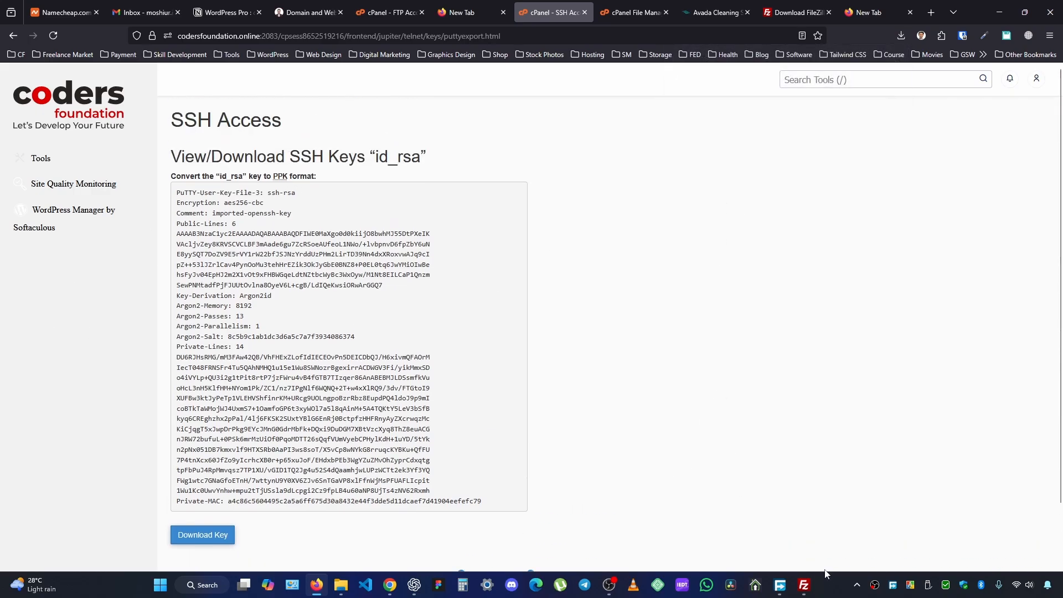
# - Paste ftp.codersfoundation.online as the site's Host and set the port to 22
pyautogui.click(804, 584)
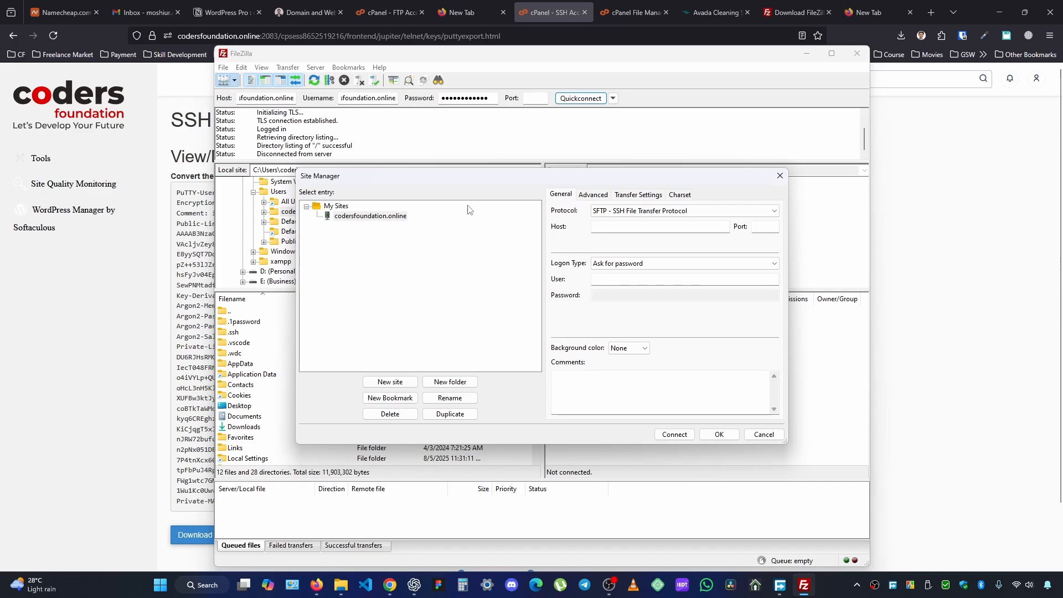
pyautogui.click(614, 226)
pyautogui.click(383, 12)
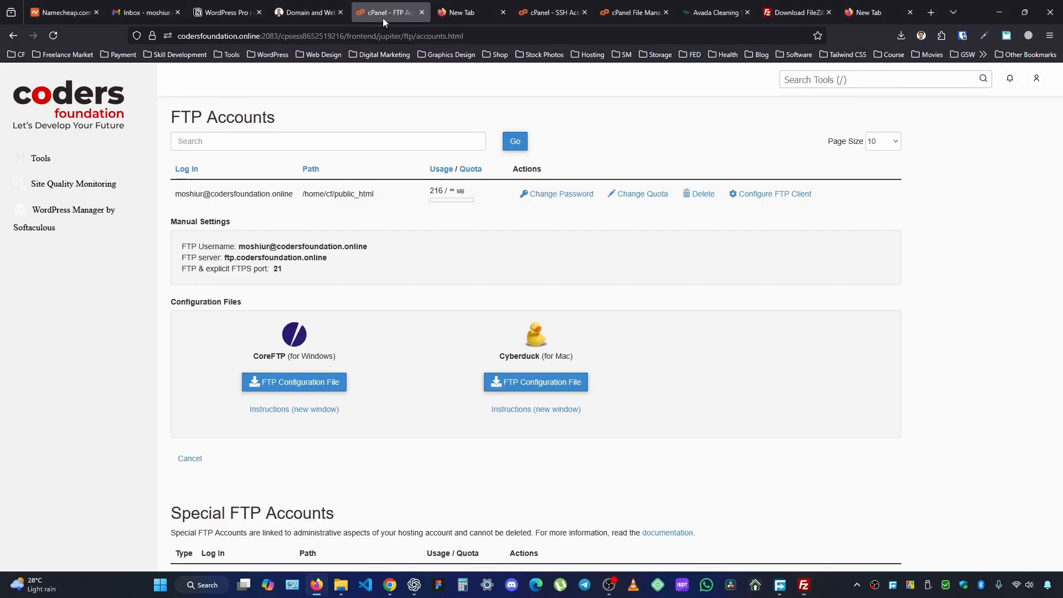
pyautogui.doubleClick(246, 257)
pyautogui.hotkey('ctrl', 'c')
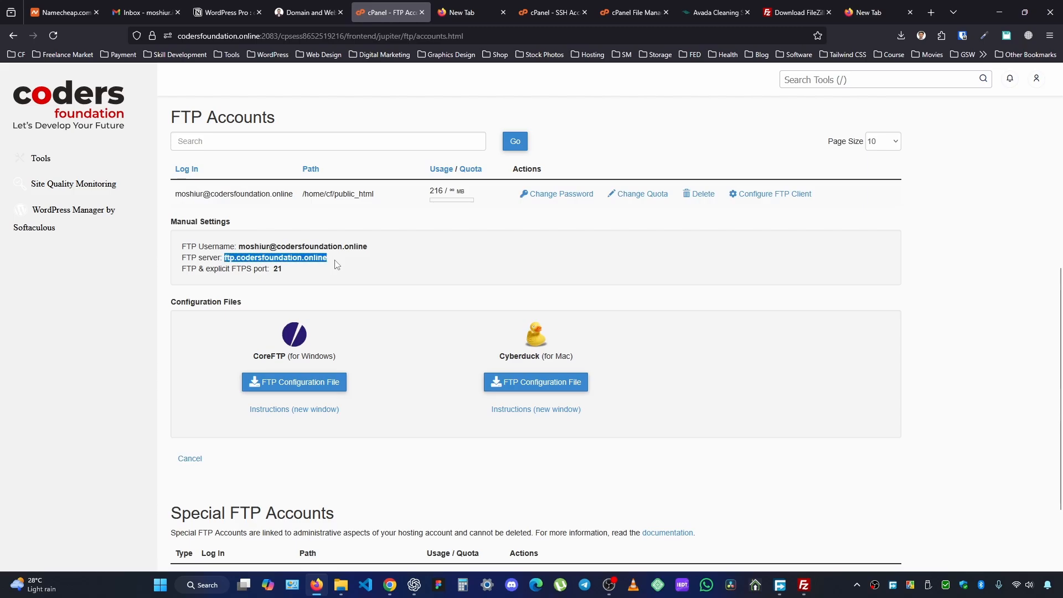
pyautogui.click(805, 585)
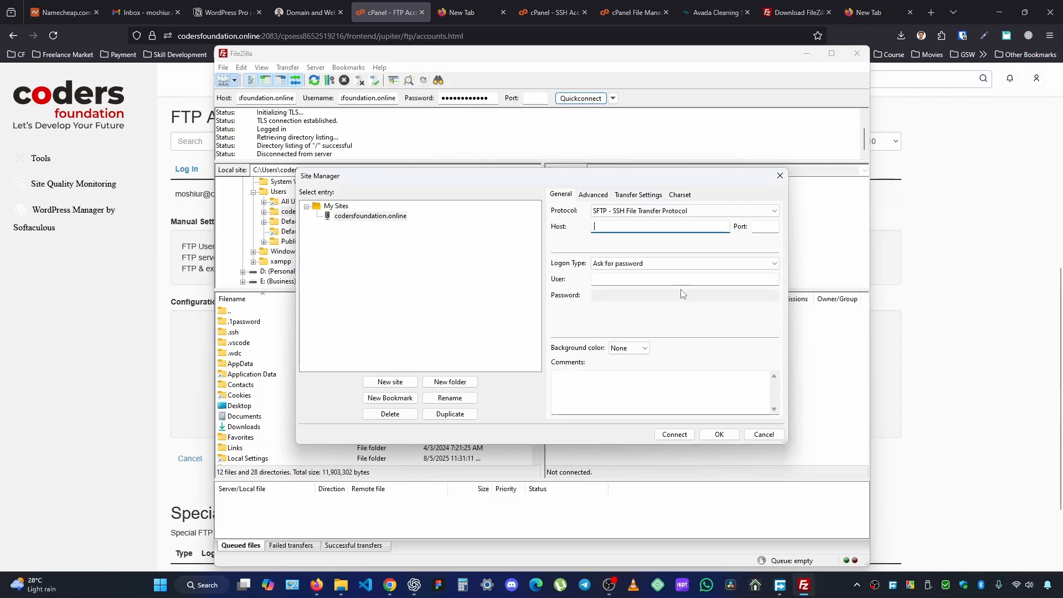
pyautogui.hotkey('ctrl', 'v')
pyautogui.click(759, 226)
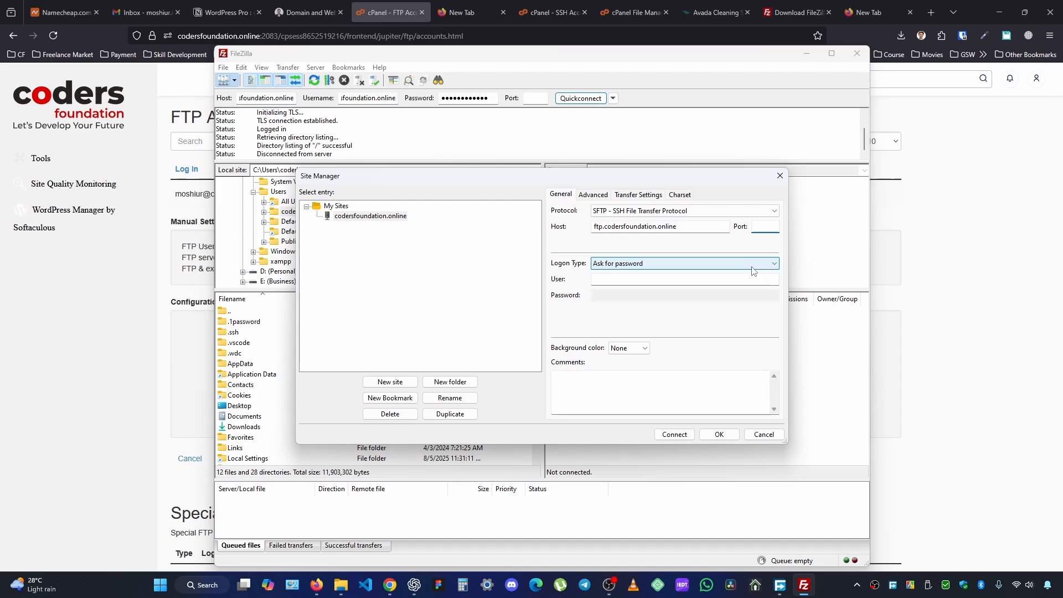
pyautogui.write('22')
# - Set Logon Type to Key file and enter the FTP account username
pyautogui.click(612, 264)
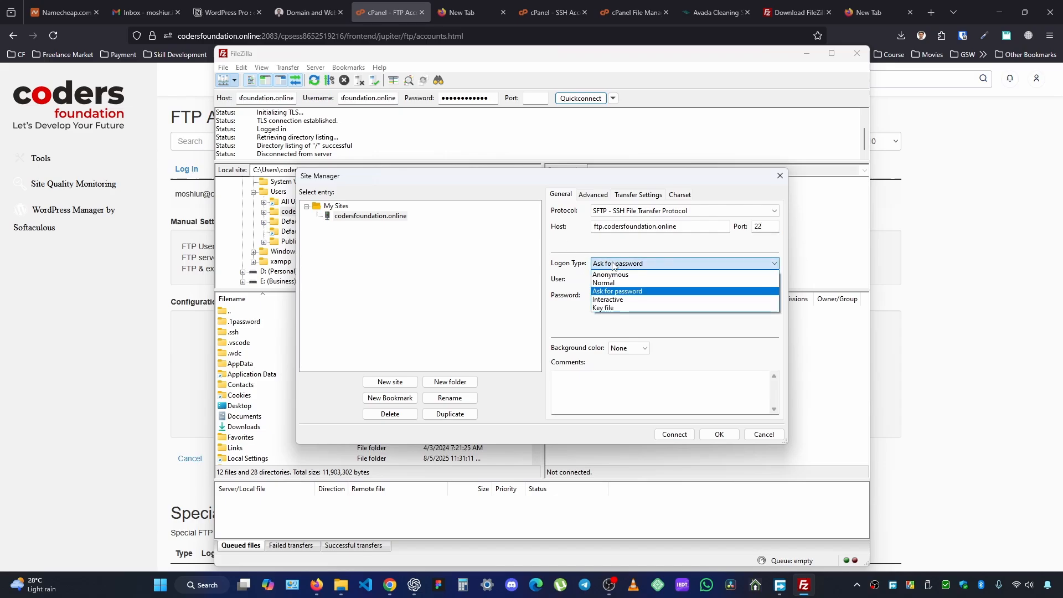
pyautogui.click(604, 308)
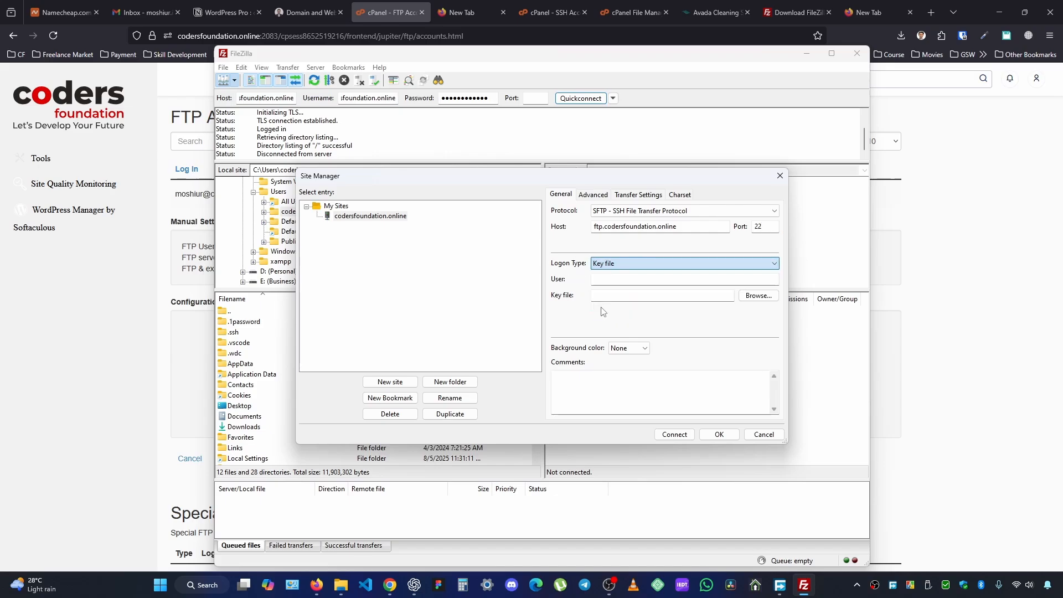
pyautogui.click(601, 278)
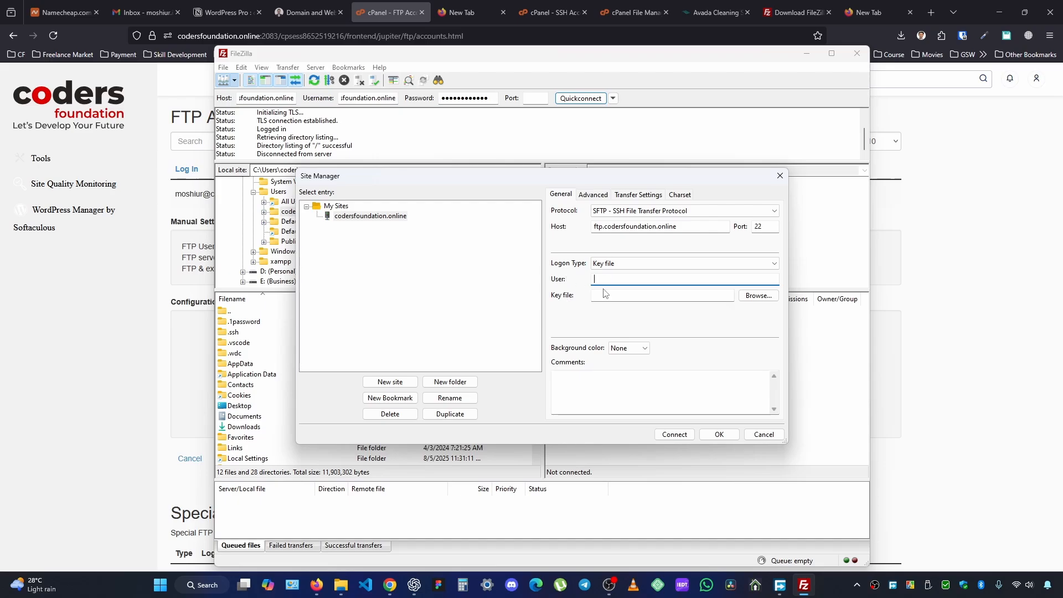
pyautogui.click(165, 255)
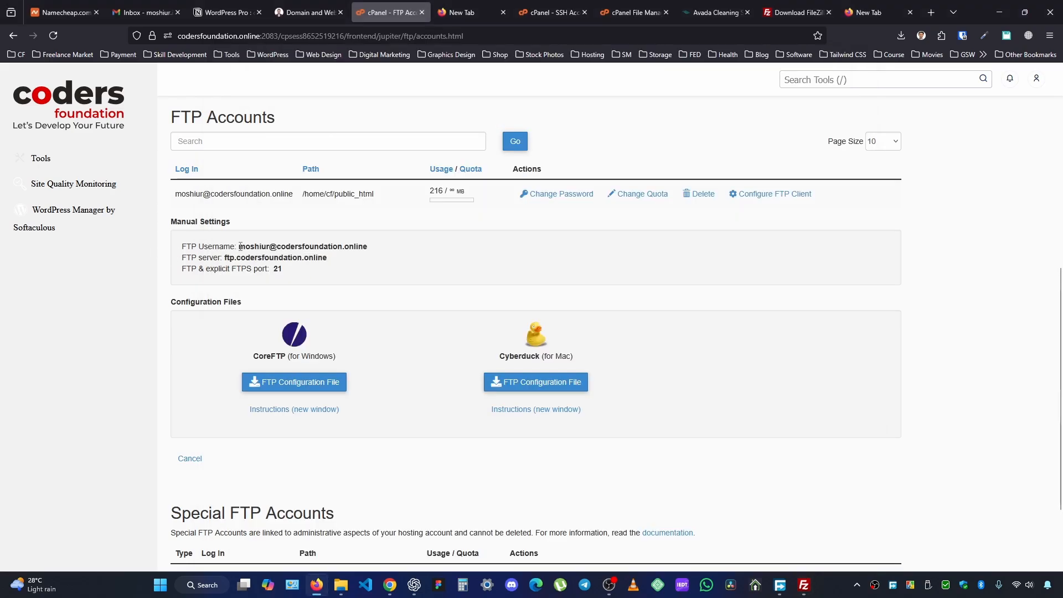
pyautogui.moveTo(240, 246); pyautogui.dragTo(429, 250)
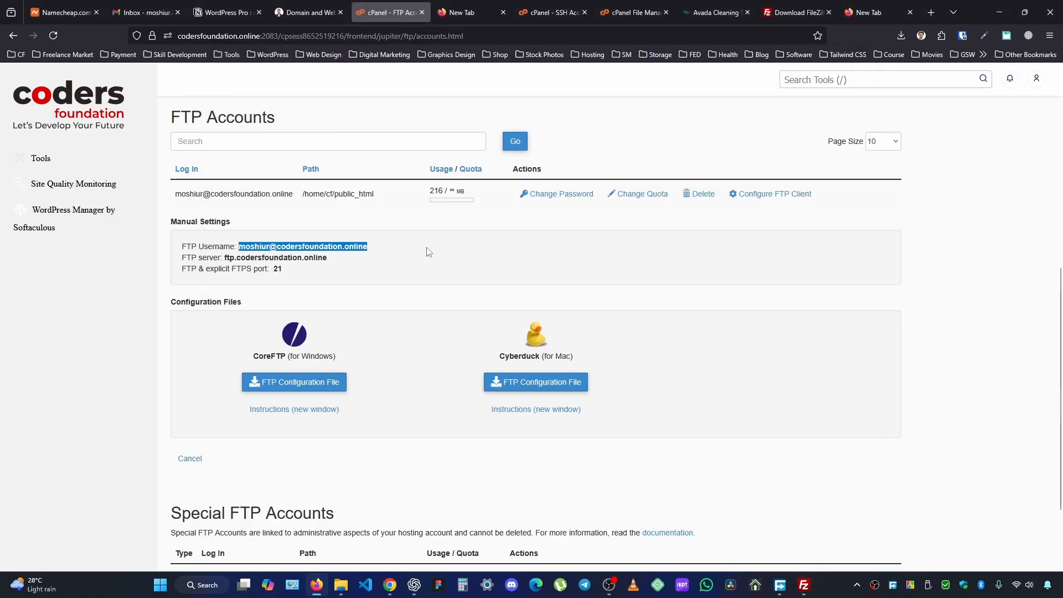
pyautogui.click(814, 591)
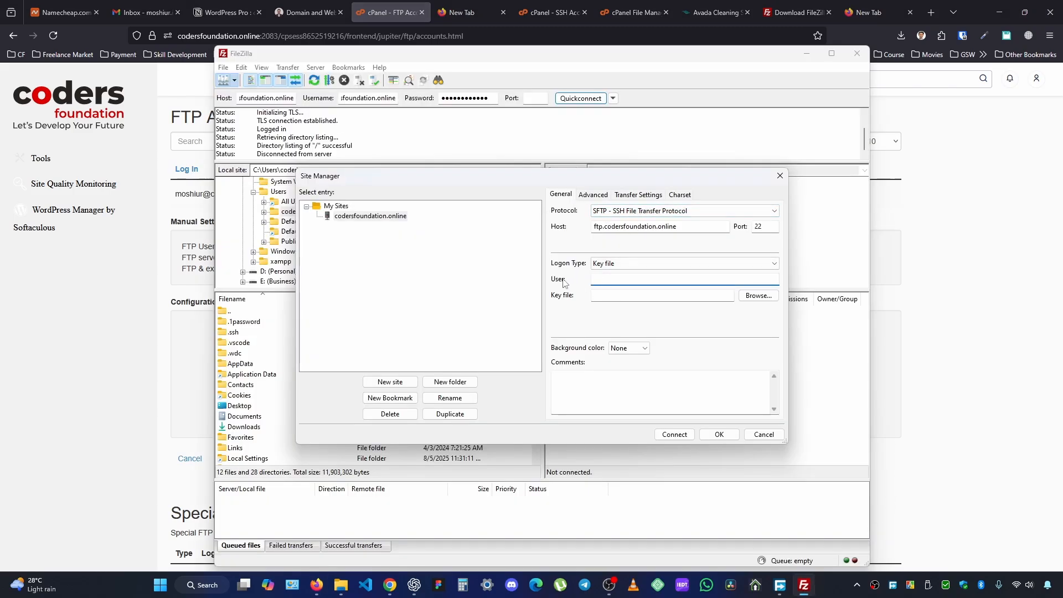
pyautogui.click(201, 279)
pyautogui.moveTo(235, 245); pyautogui.dragTo(177, 247)
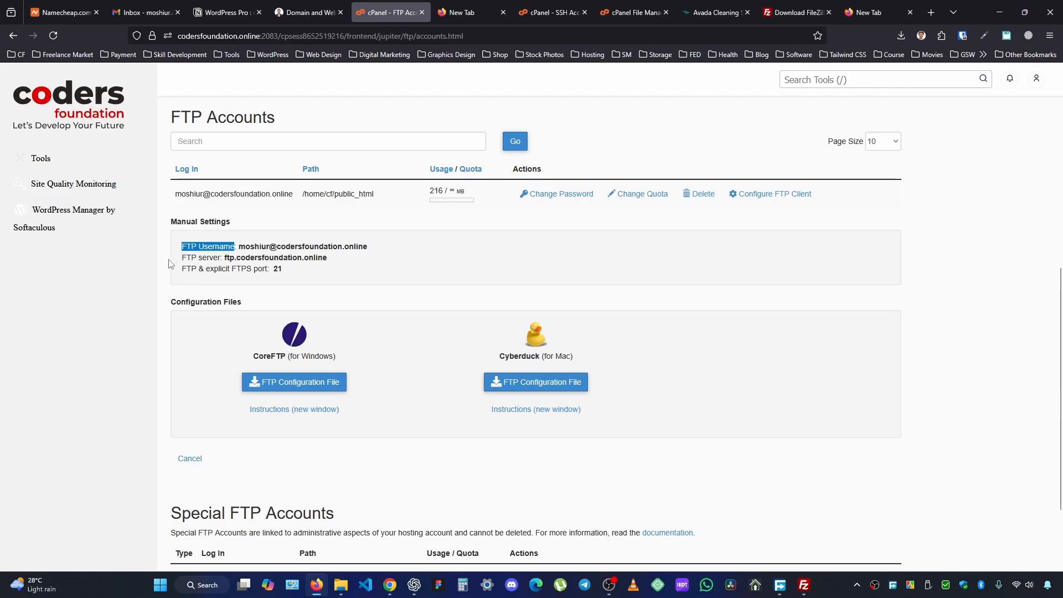
pyautogui.click(178, 270)
pyautogui.click(804, 585)
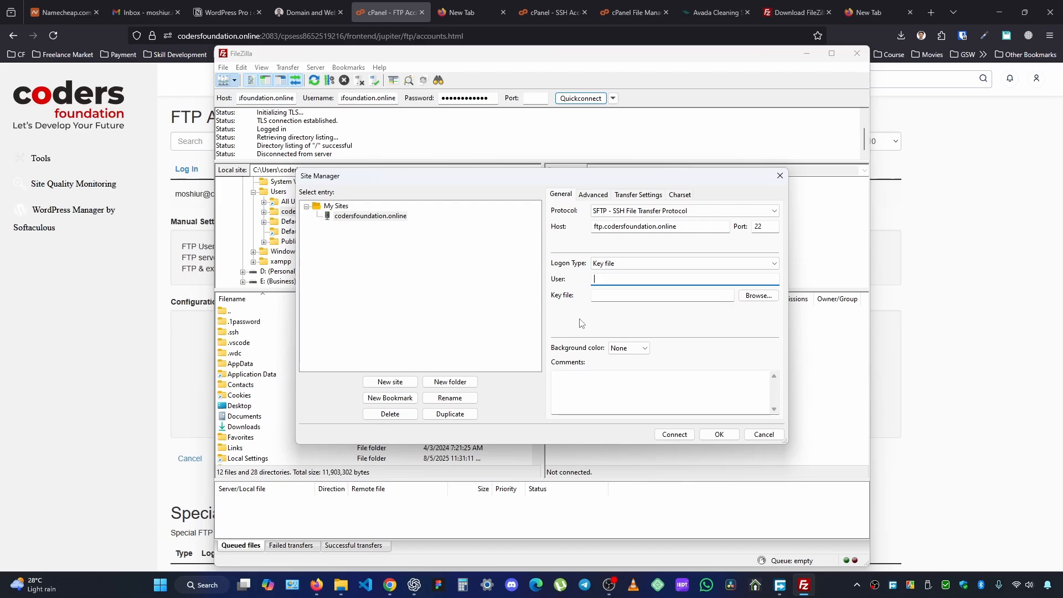
pyautogui.write('cf')
pyautogui.press('Tab')
# - Attach the downloaded id_rsa.ppk from Downloads as the site's key file and connect
pyautogui.click(759, 295)
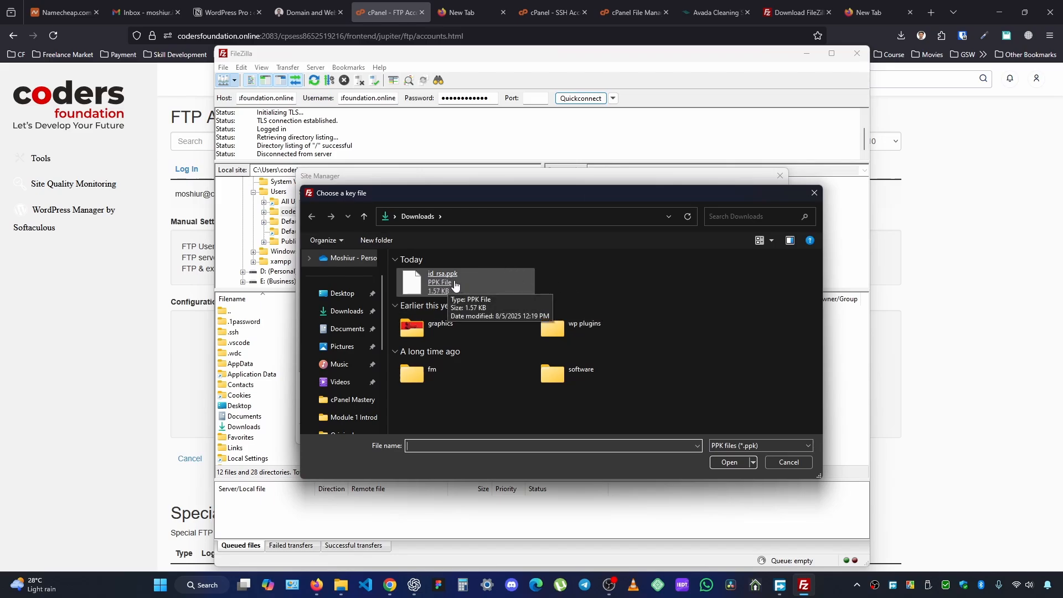
pyautogui.doubleClick(446, 285)
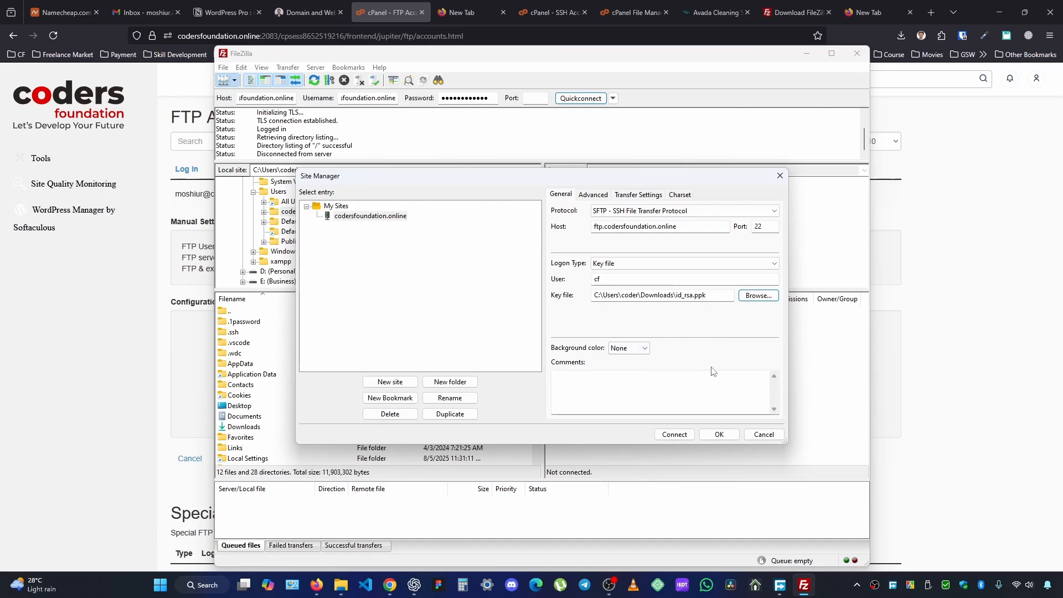
pyautogui.click(674, 434)
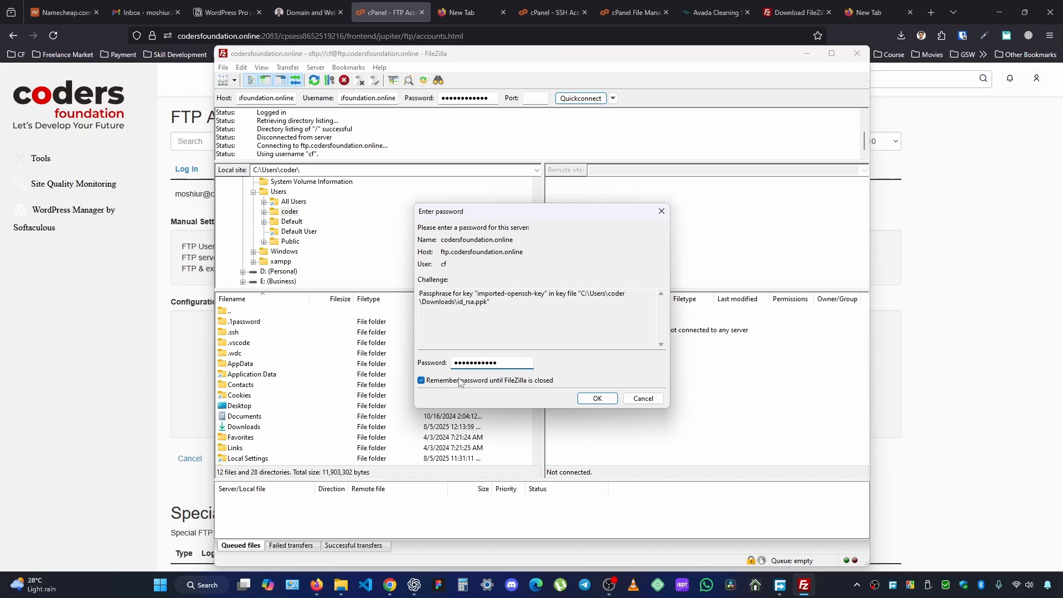
# - Paste the key passphrase from the browser tab into the password prompt and confirm to reach /home/cf
pyautogui.click(598, 398)
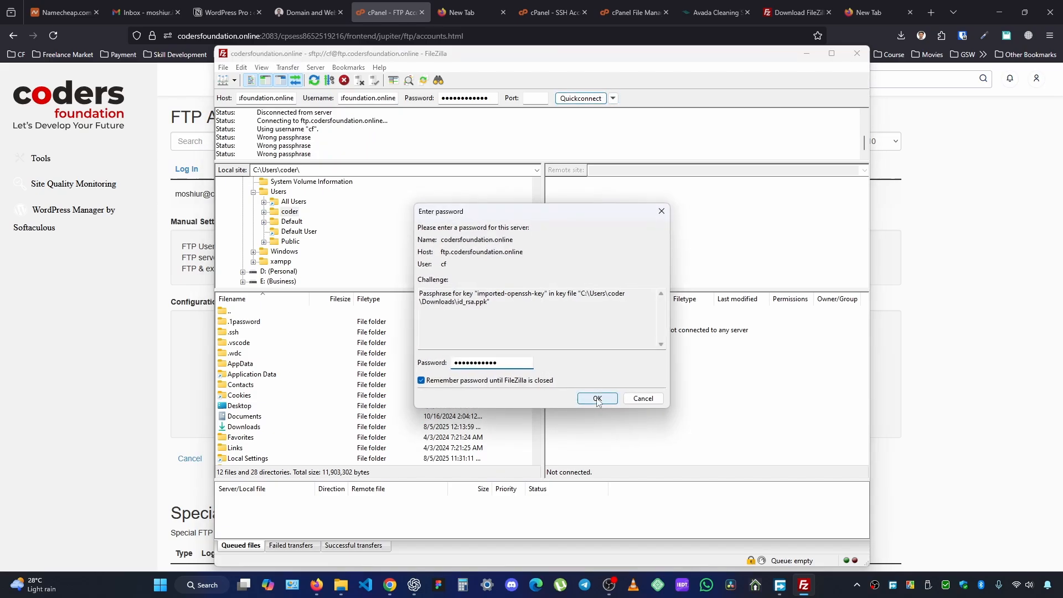
pyautogui.click(598, 399)
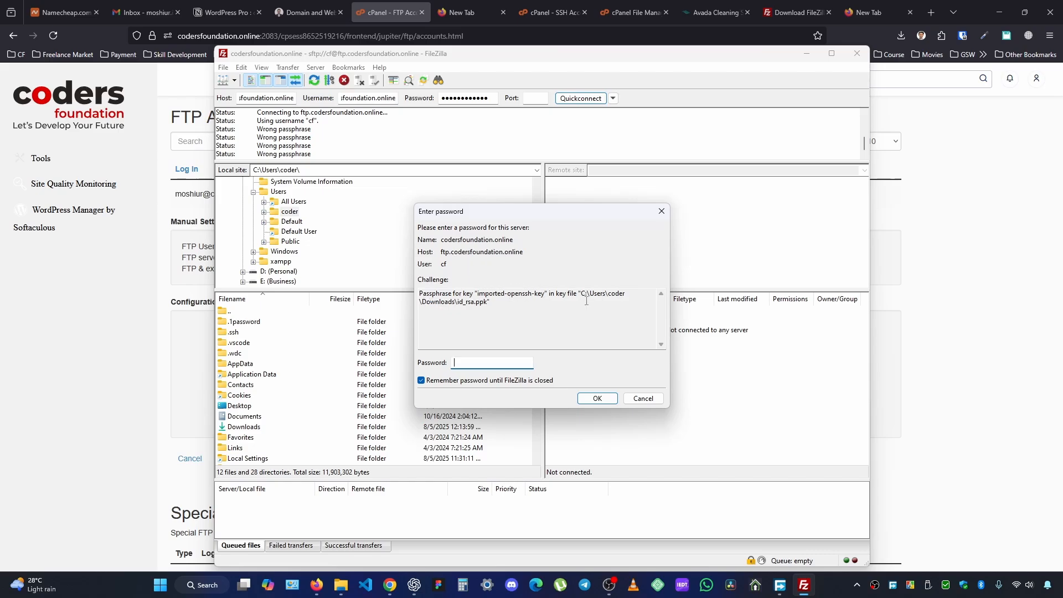
pyautogui.click(133, 313)
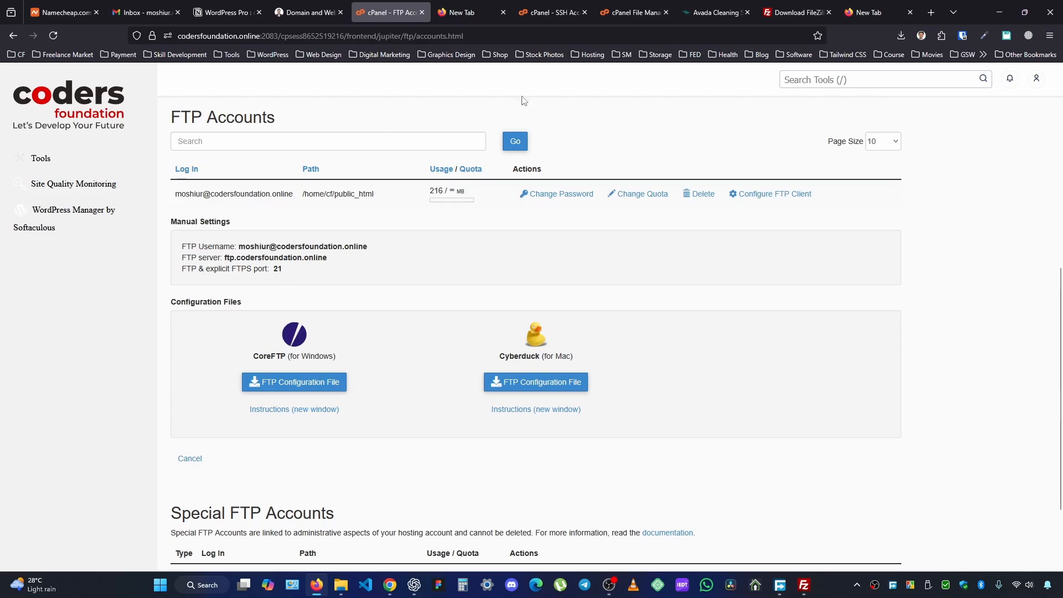
pyautogui.click(865, 8)
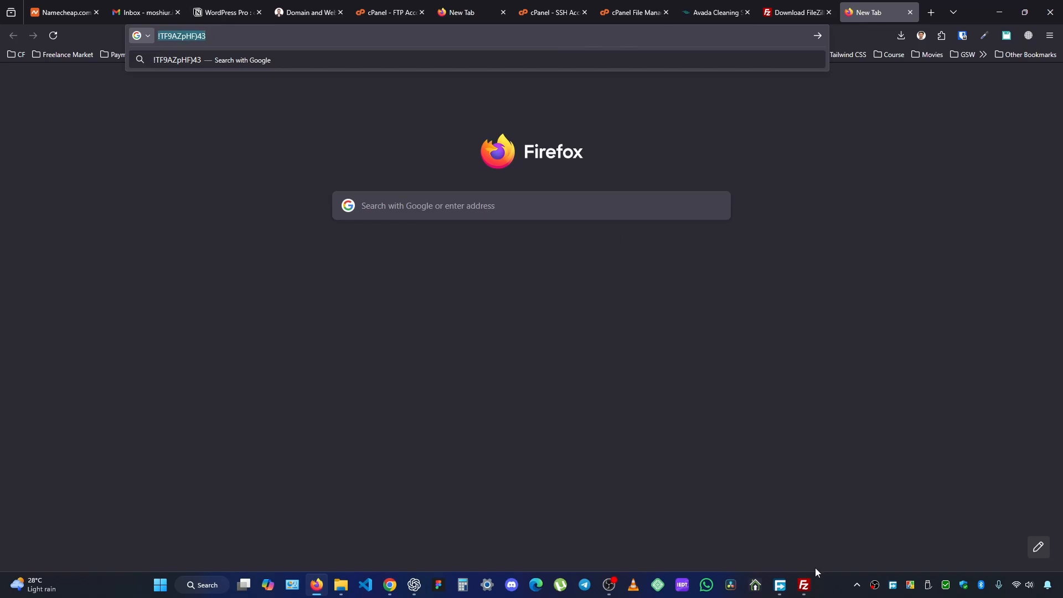
pyautogui.click(804, 534)
pyautogui.hotkey('ctrl', 'v')
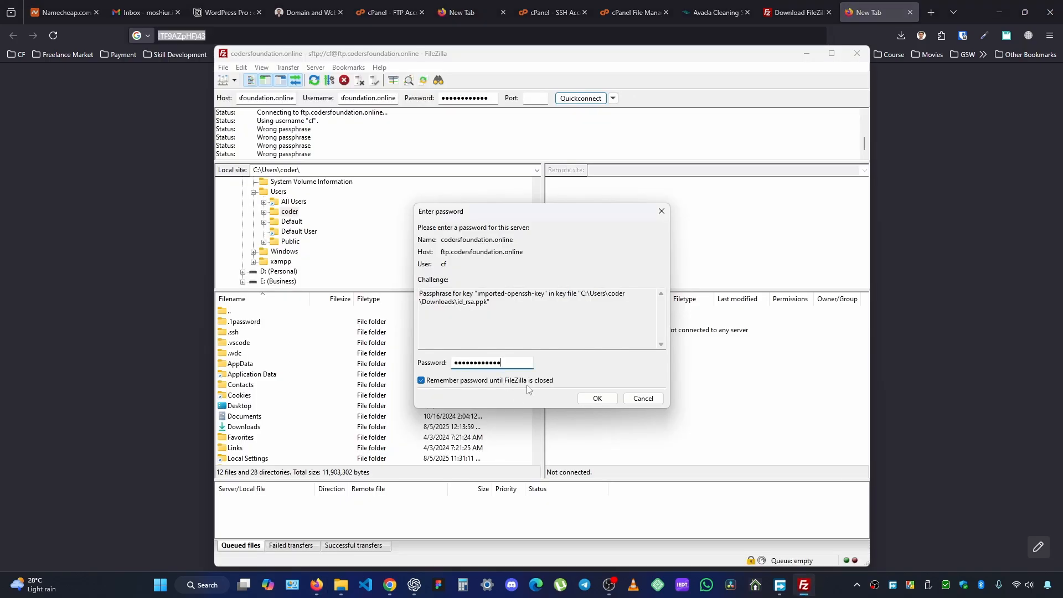
pyautogui.click(597, 399)
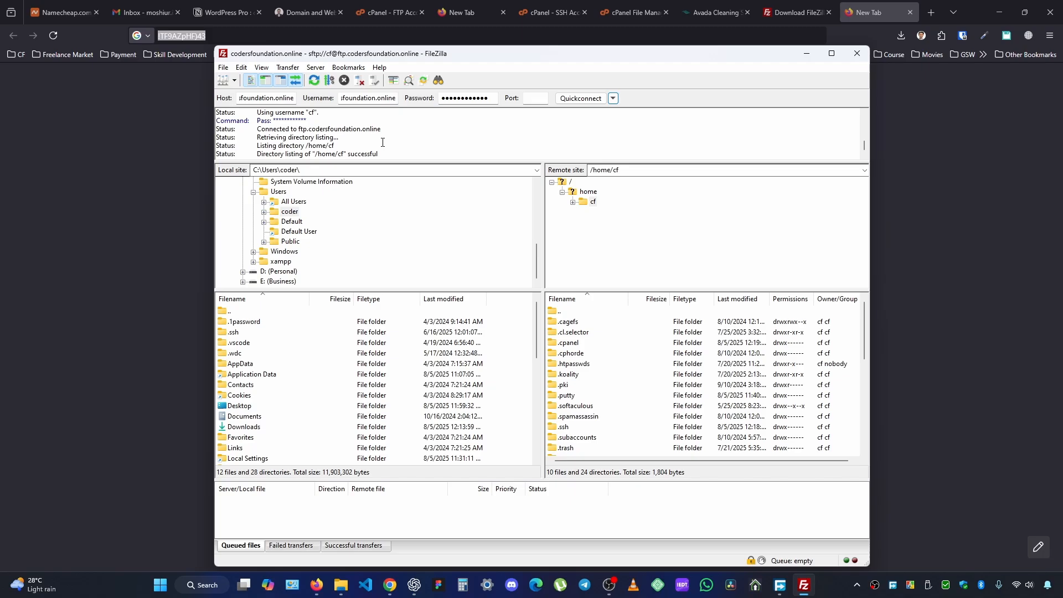
# - Go from the PuTTY key view in cPanel SSH Access back to the SSH key list
pyautogui.click(574, 13)
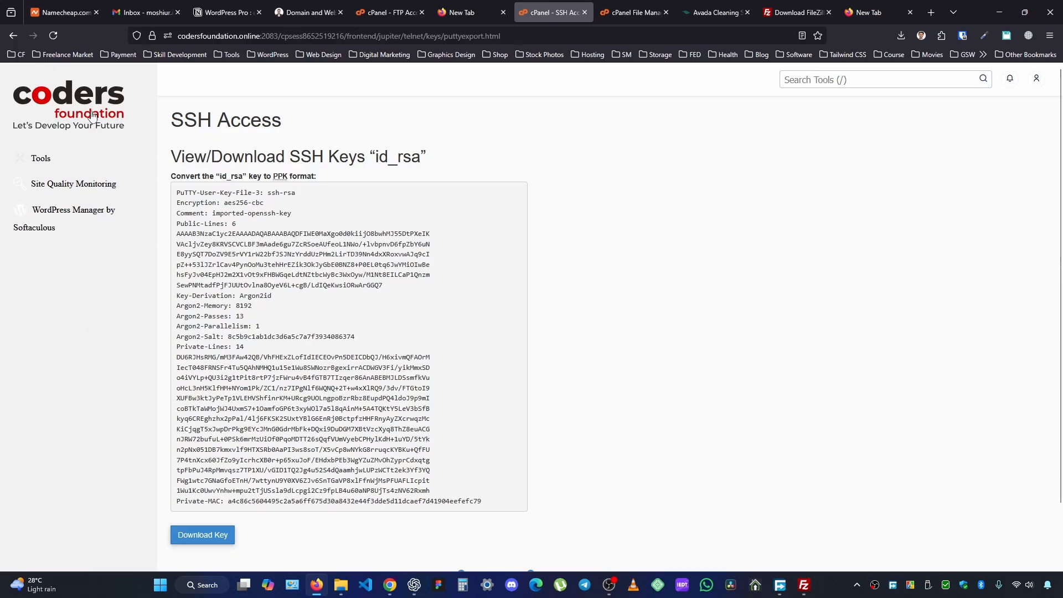
pyautogui.scroll(-2, 326, 331)
pyautogui.scroll(2, 325, 331)
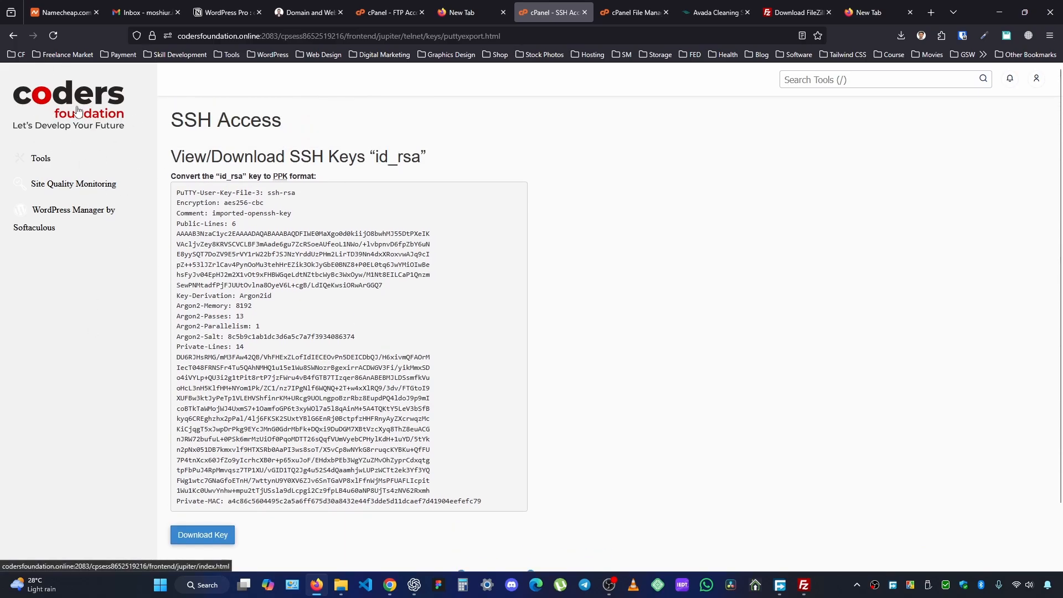
pyautogui.click(12, 35)
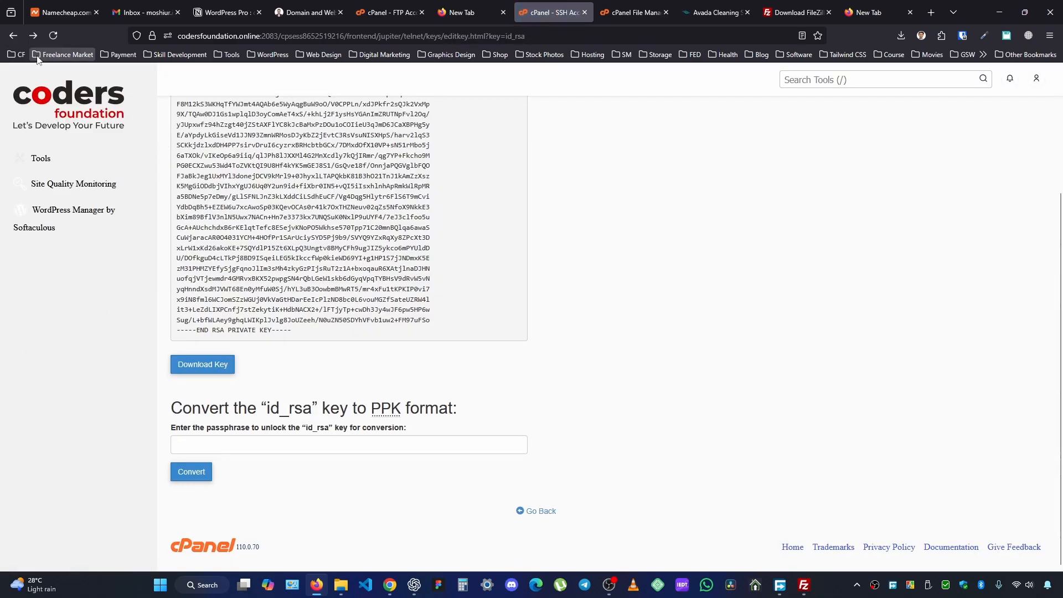
pyautogui.click(13, 35)
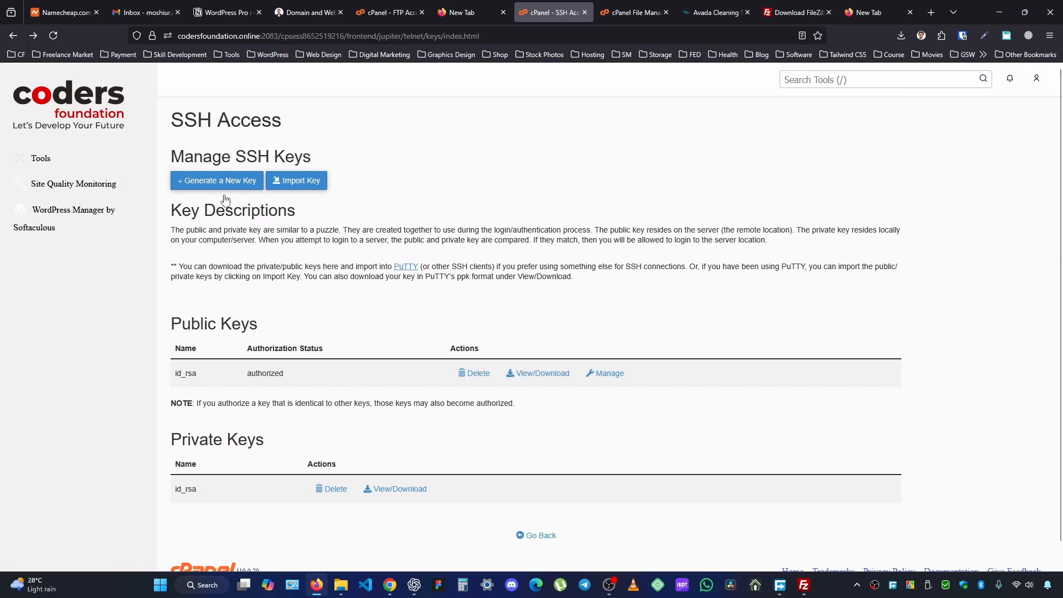
# - Open the Generating a Public Key form (id_rsa, RSA, 2048), then return to FileZilla
pyautogui.click(214, 175)
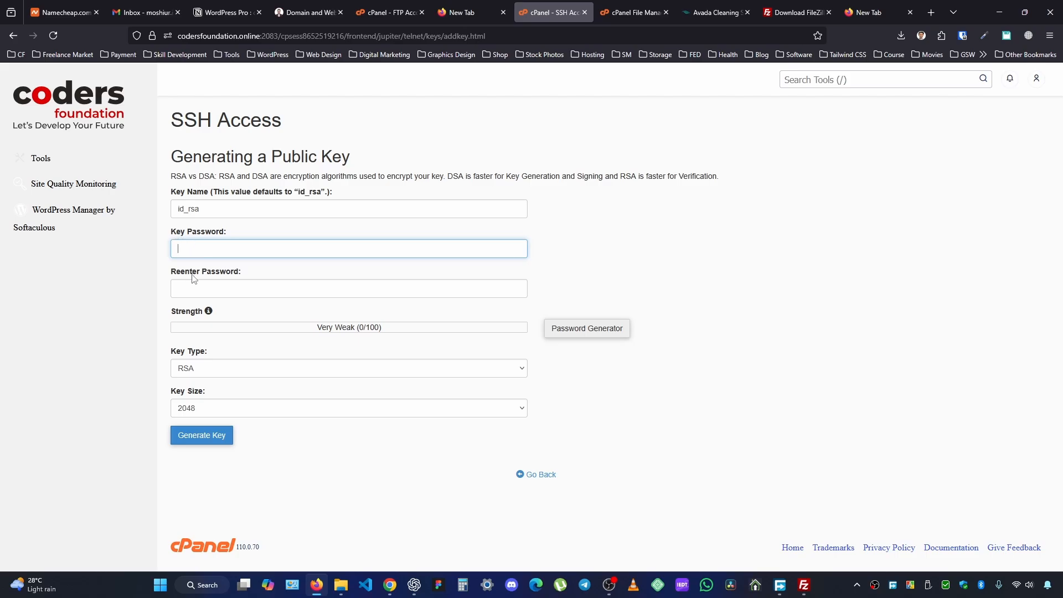
pyautogui.moveTo(244, 235); pyautogui.dragTo(149, 238)
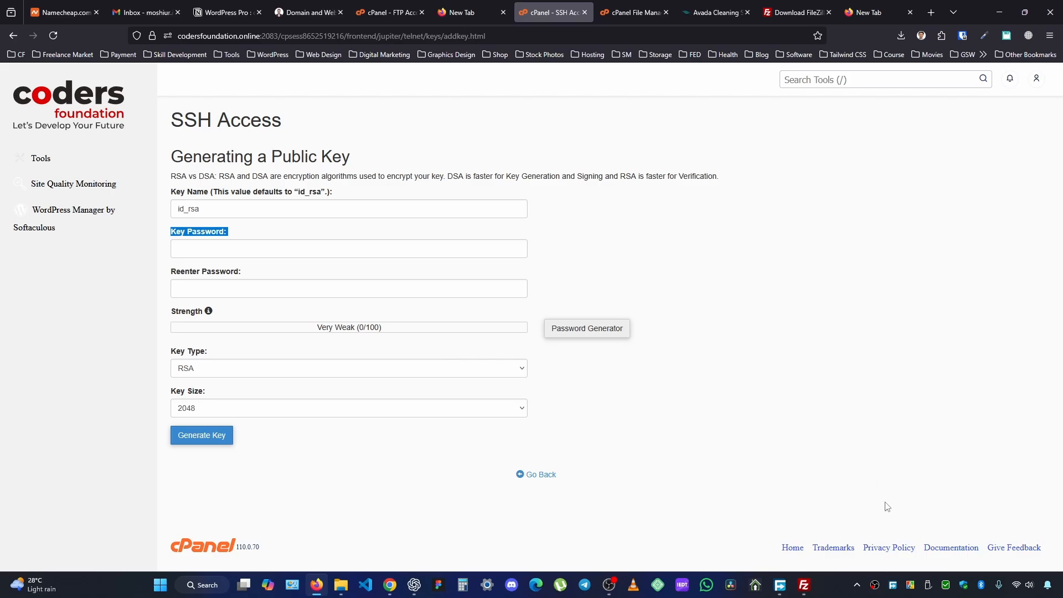
pyautogui.click(804, 584)
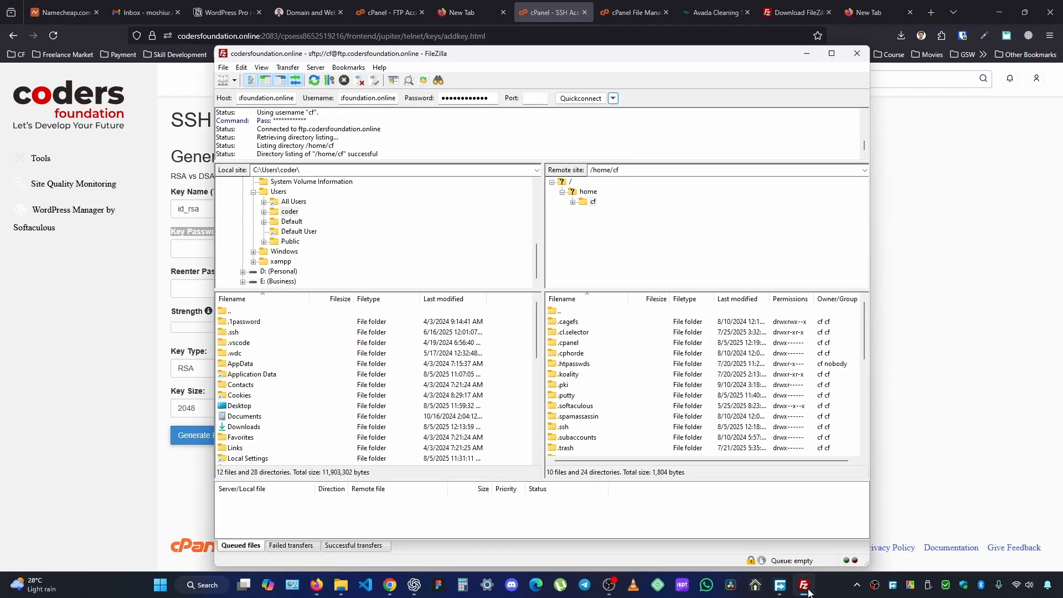
# - Disconnect from the server, open the Site Manager, and check the passphrase tab in the browser
pyautogui.click(360, 81)
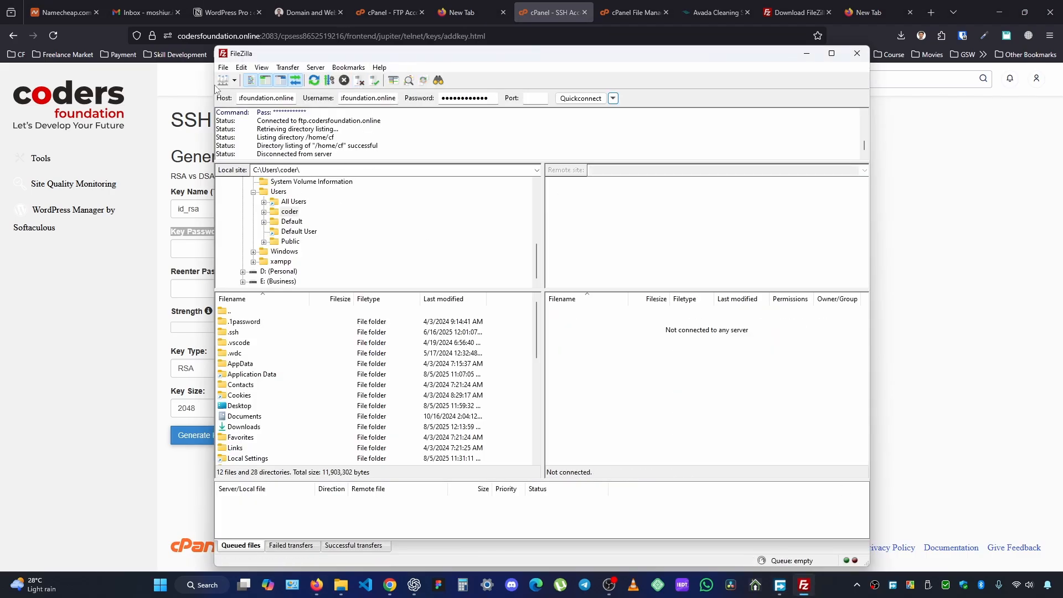
pyautogui.click(223, 80)
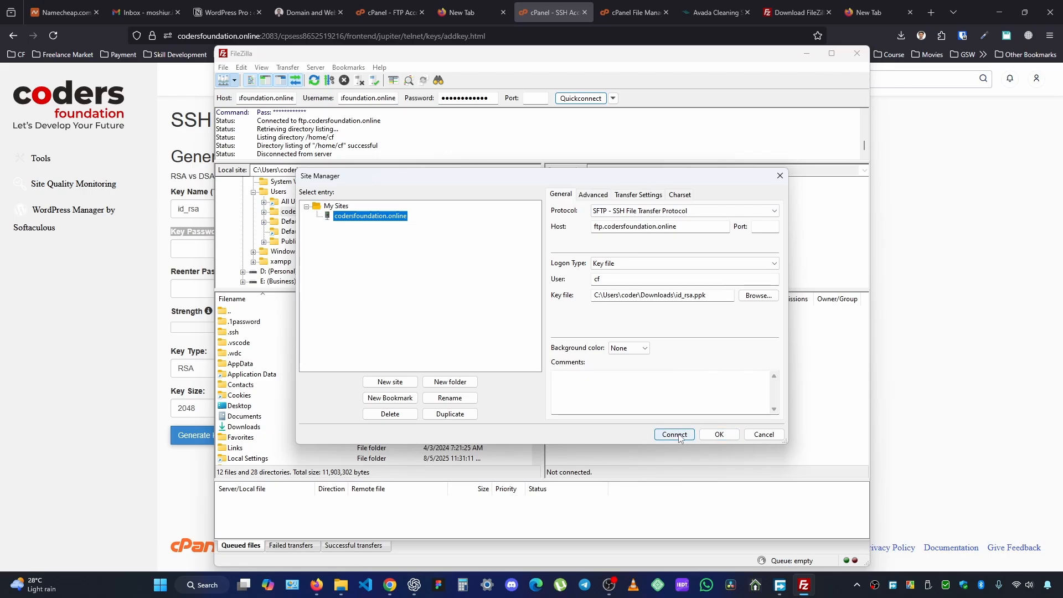
pyautogui.click(193, 246)
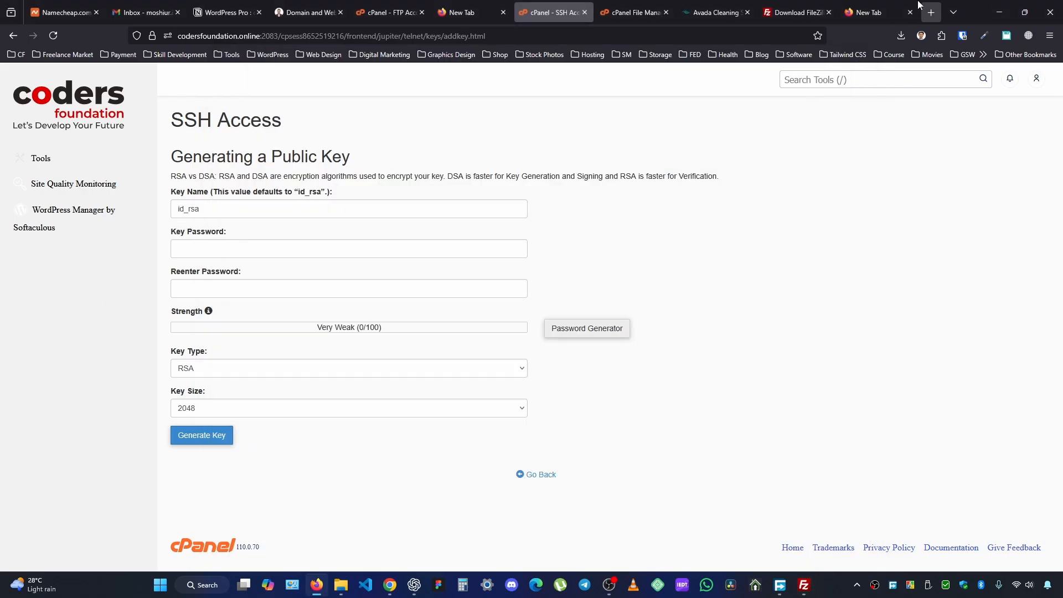
pyautogui.click(872, 12)
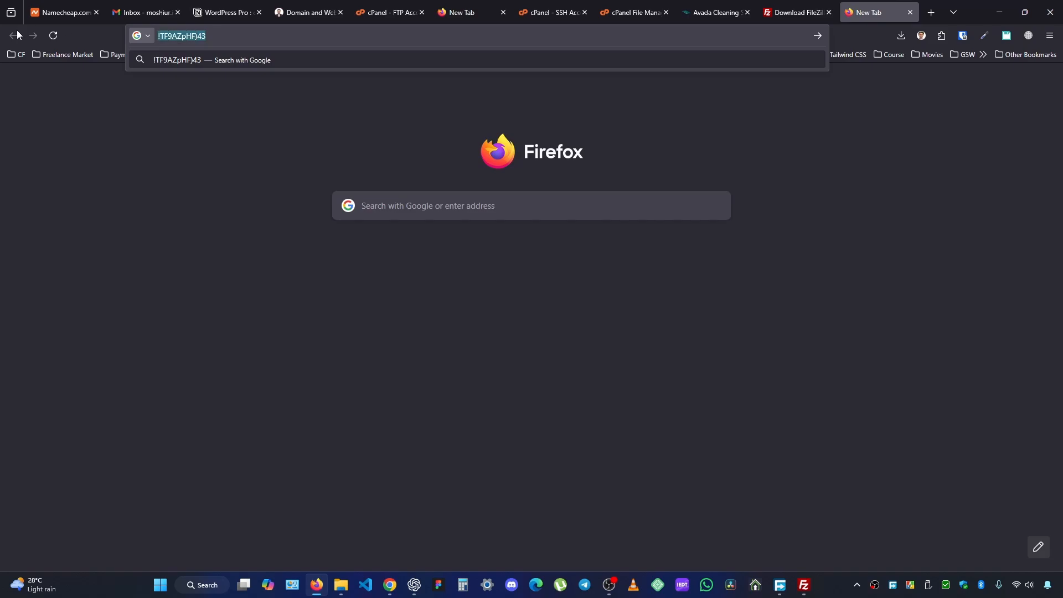
pyautogui.click(804, 585)
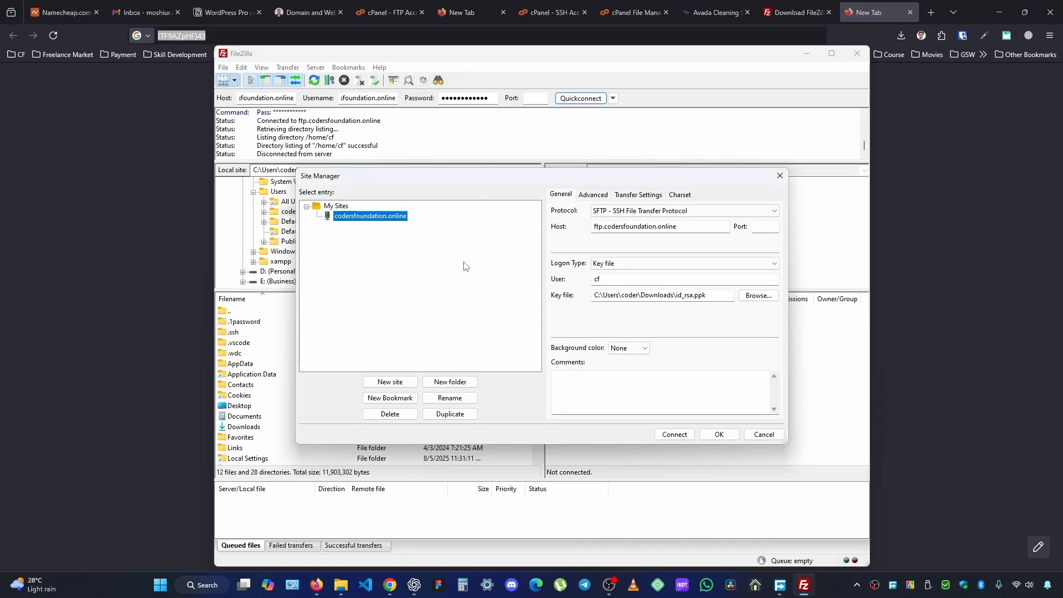
# - Leave the saved site's port blank, reconnect over SFTP, then disconnect and close FileZilla
pyautogui.click(765, 228)
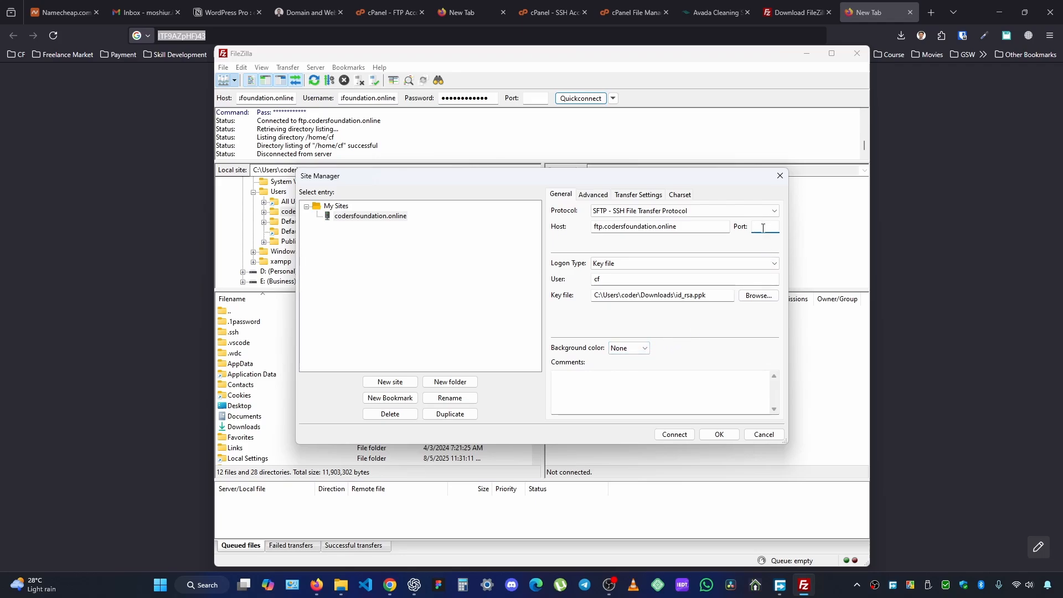
pyautogui.write('22')
pyautogui.doubleClick(760, 227)
pyautogui.press('BackSpace')
pyautogui.click(674, 434)
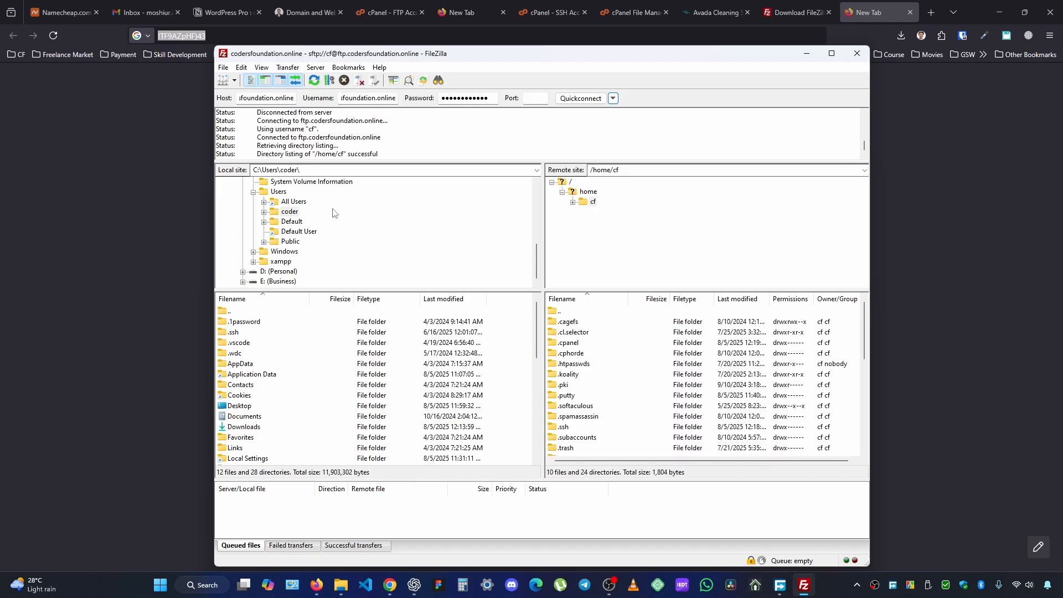
pyautogui.click(359, 80)
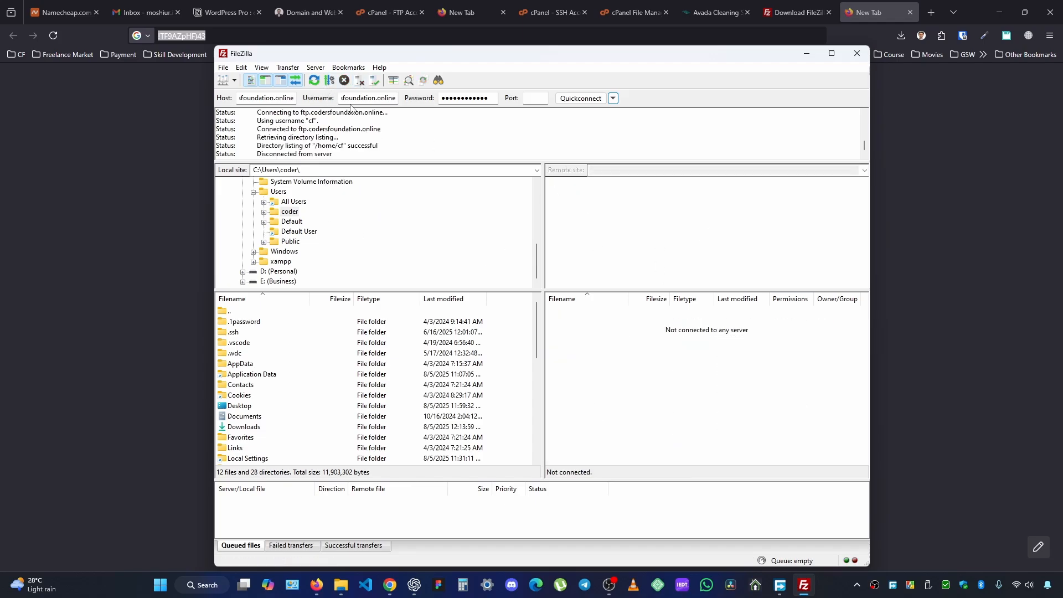
pyautogui.click(857, 53)
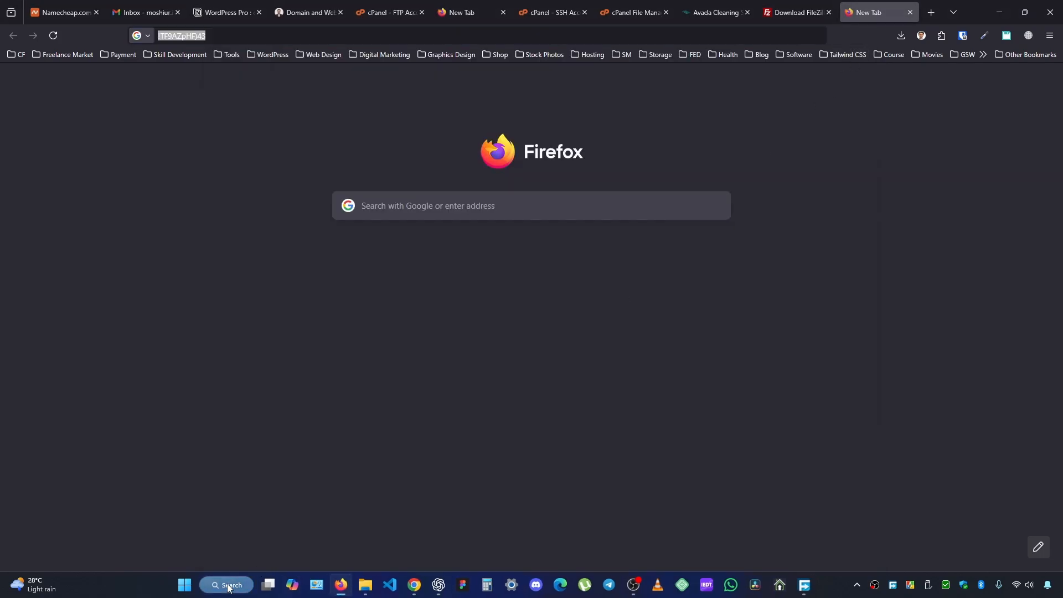
# - Relaunch FileZilla and connect to the saved codersfoundation.online site using the pasted key passphrase
pyautogui.click(227, 587)
pyautogui.write('file')
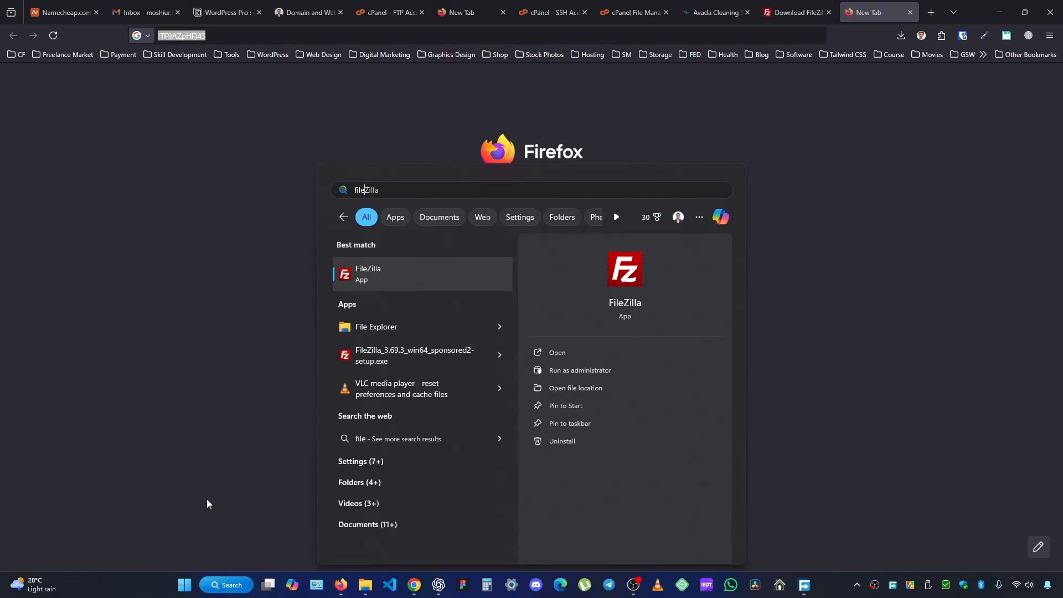
pyautogui.click(358, 285)
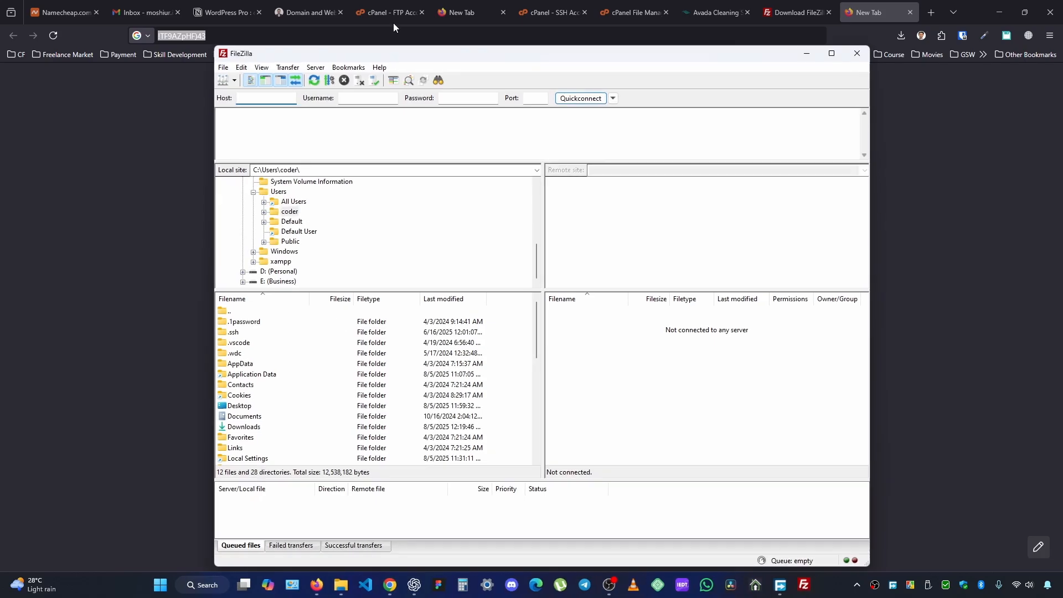
pyautogui.click(222, 81)
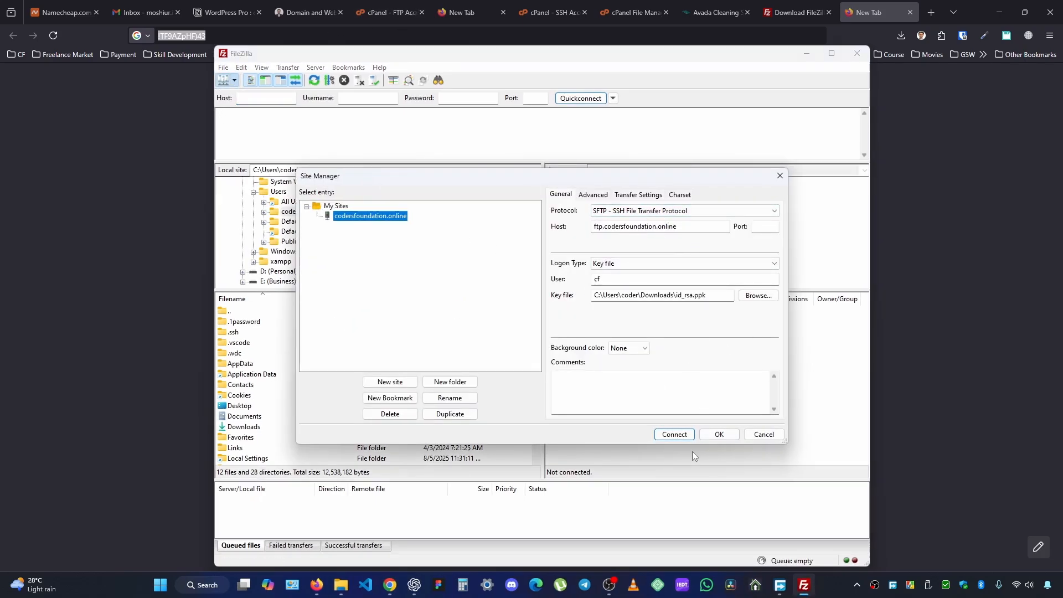
pyautogui.click(674, 435)
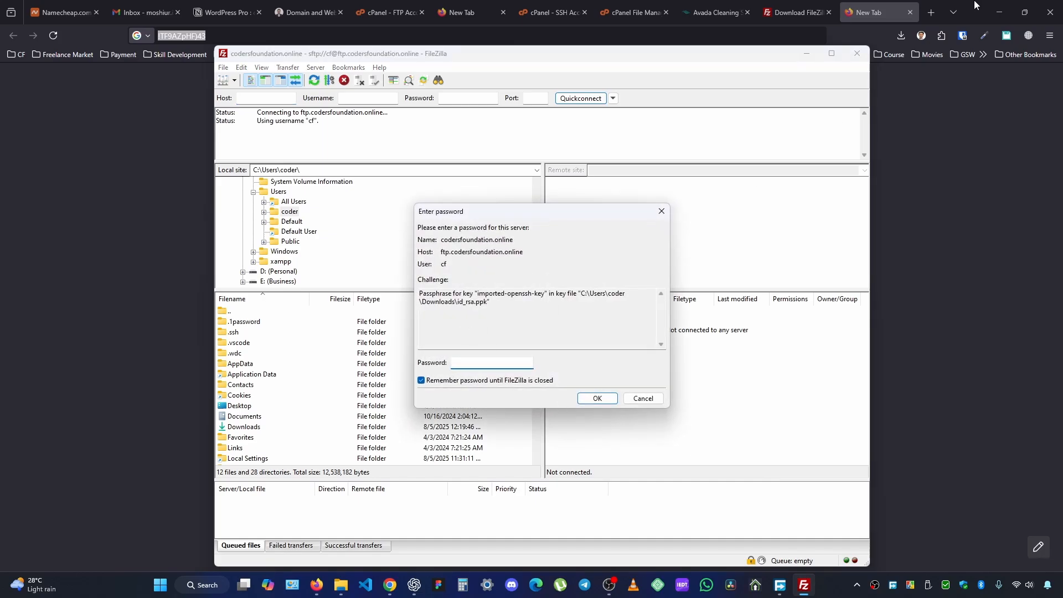
pyautogui.hotkey('ctrl', 'v')
pyautogui.click(597, 398)
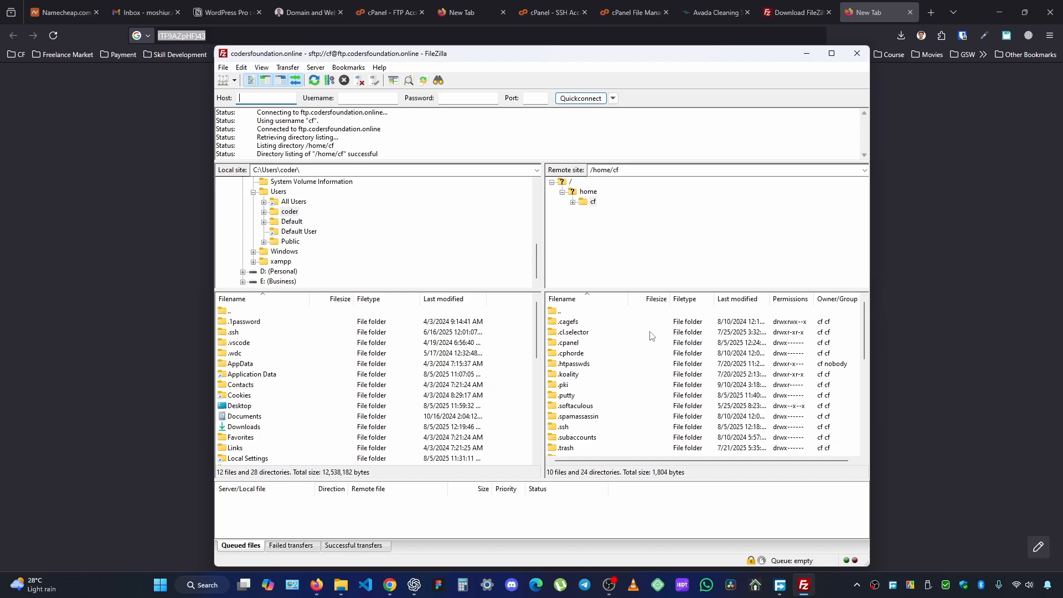
# - Open the public_html folder under /home/cf on the server
pyautogui.scroll(-7, 639, 337)
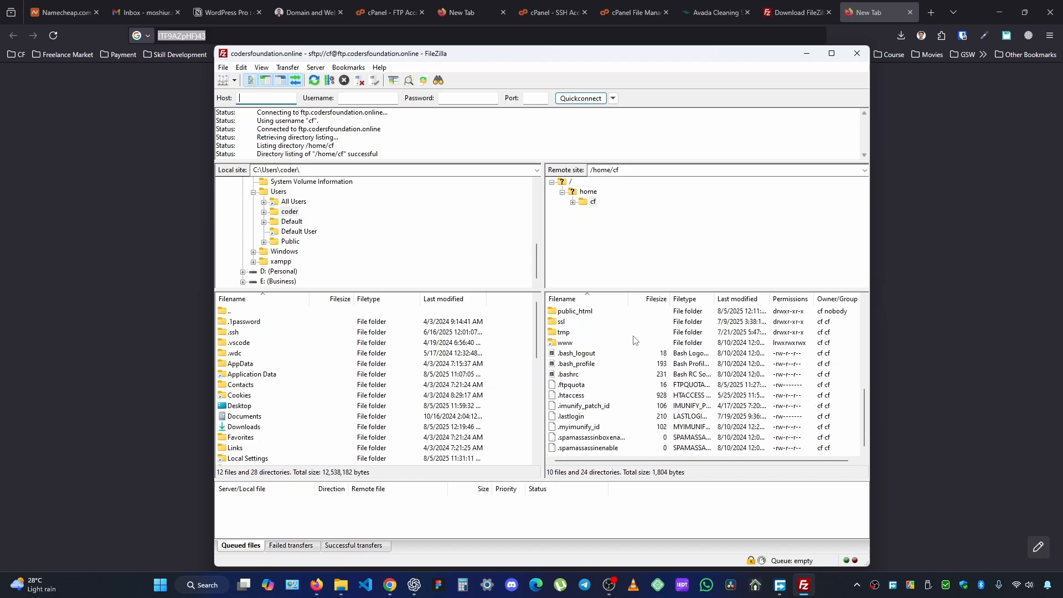
pyautogui.scroll(1, 614, 363)
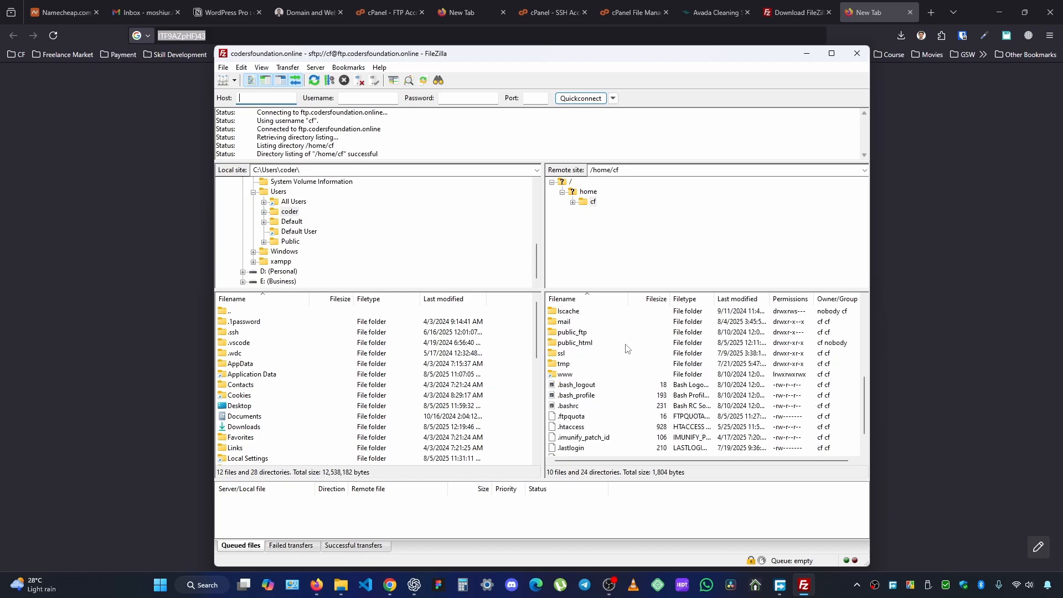
pyautogui.doubleClick(552, 347)
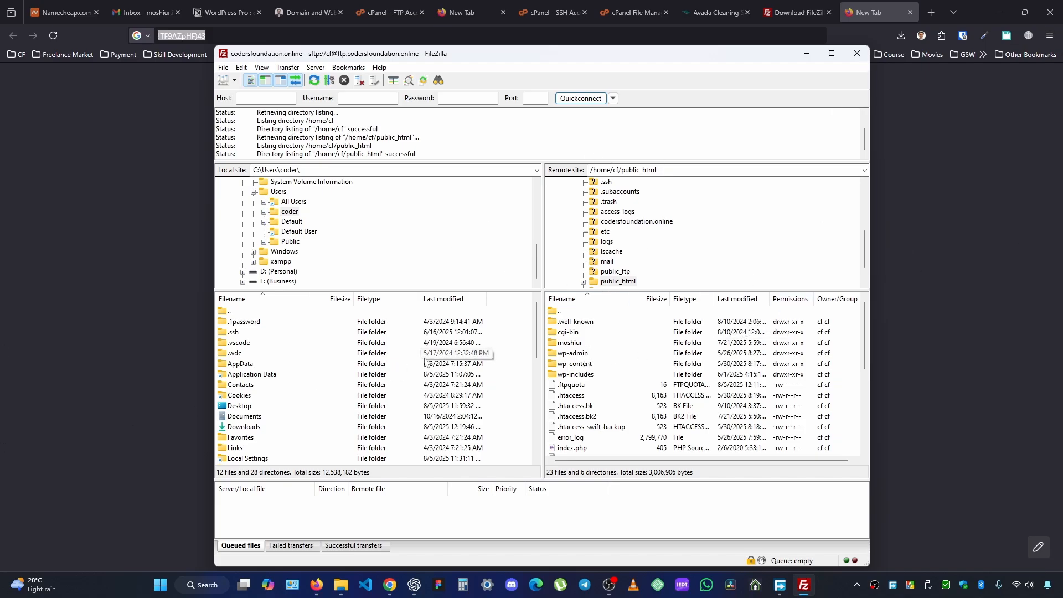
# - Show the FTP Accounts tab with the FTP server name and port 21, after glancing at Notion
pyautogui.click(575, 5)
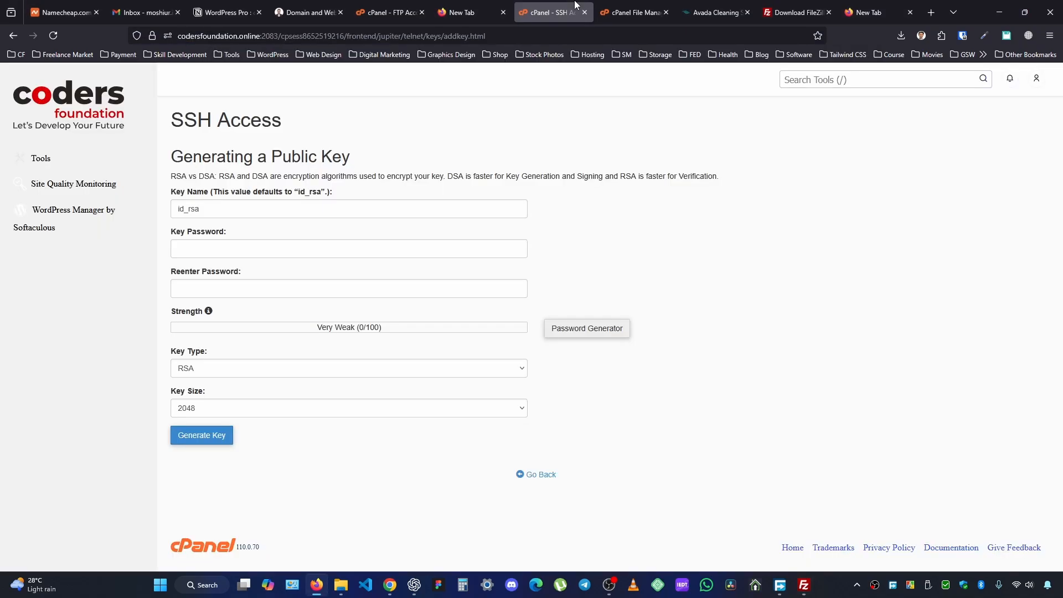
pyautogui.click(377, 11)
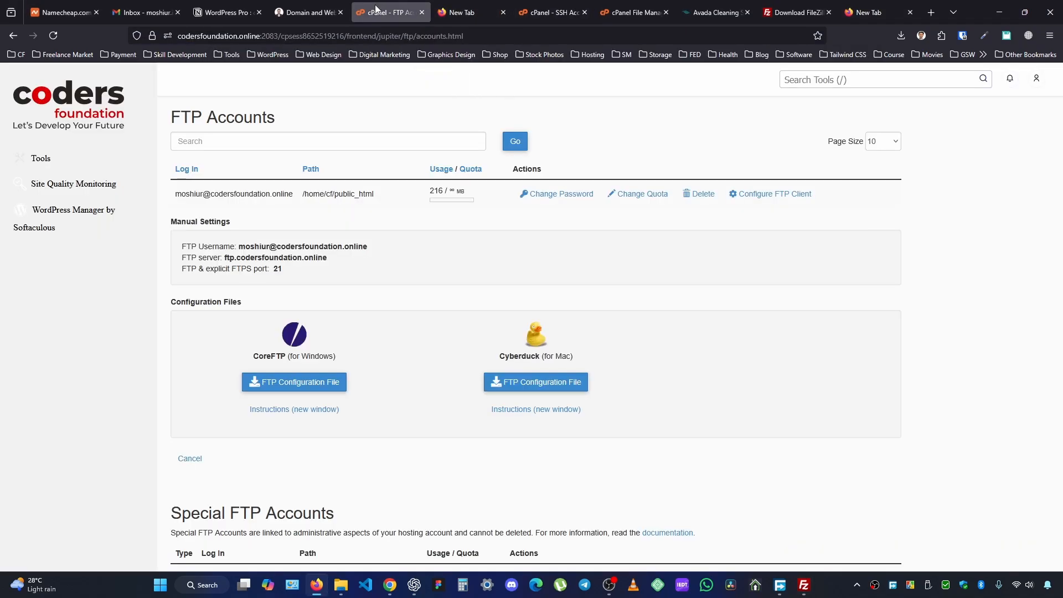
pyautogui.click(225, 7)
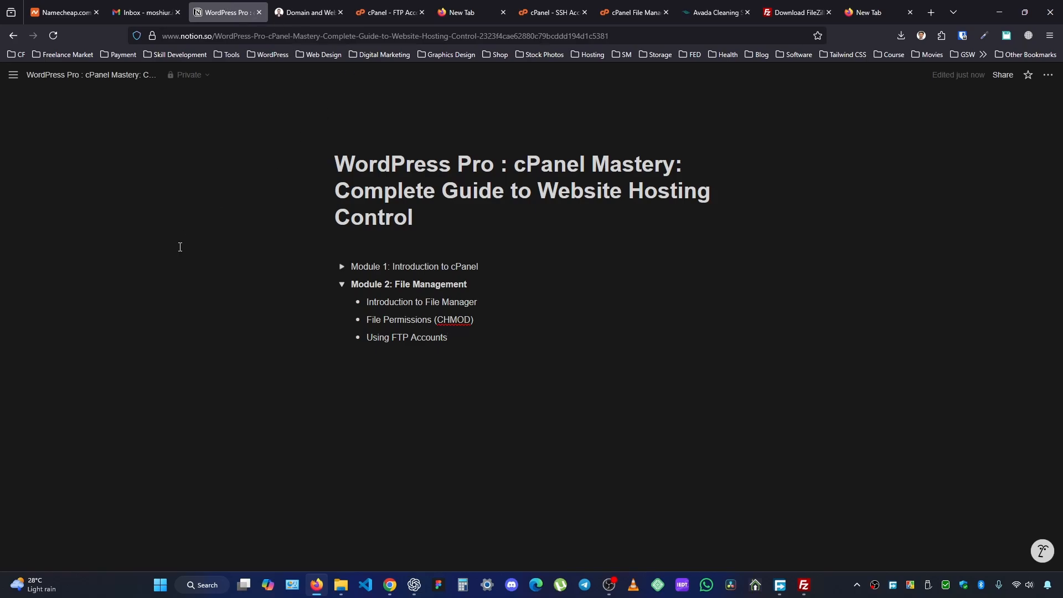
pyautogui.click(386, 12)
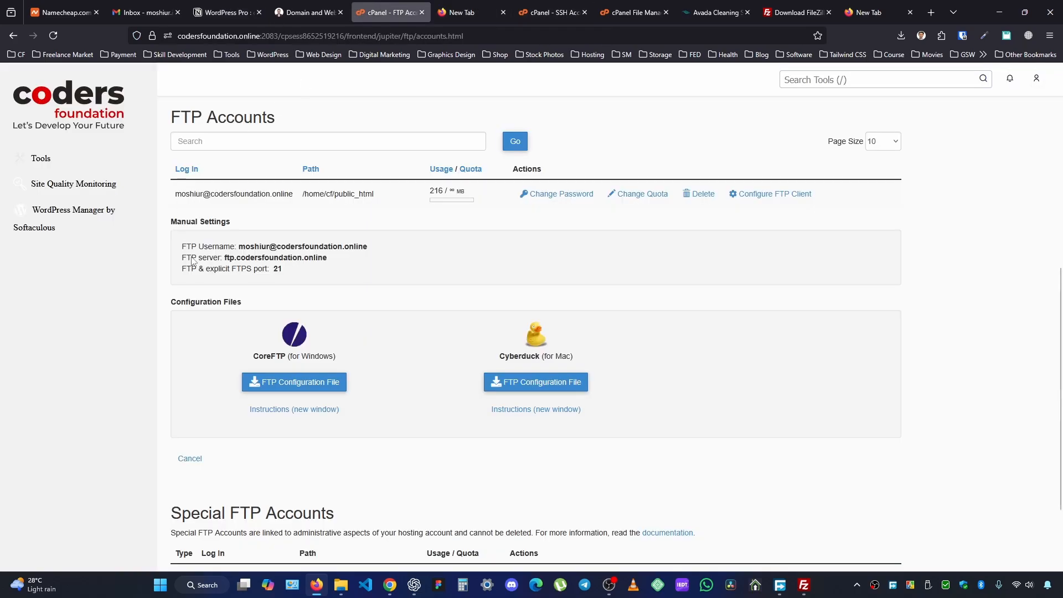